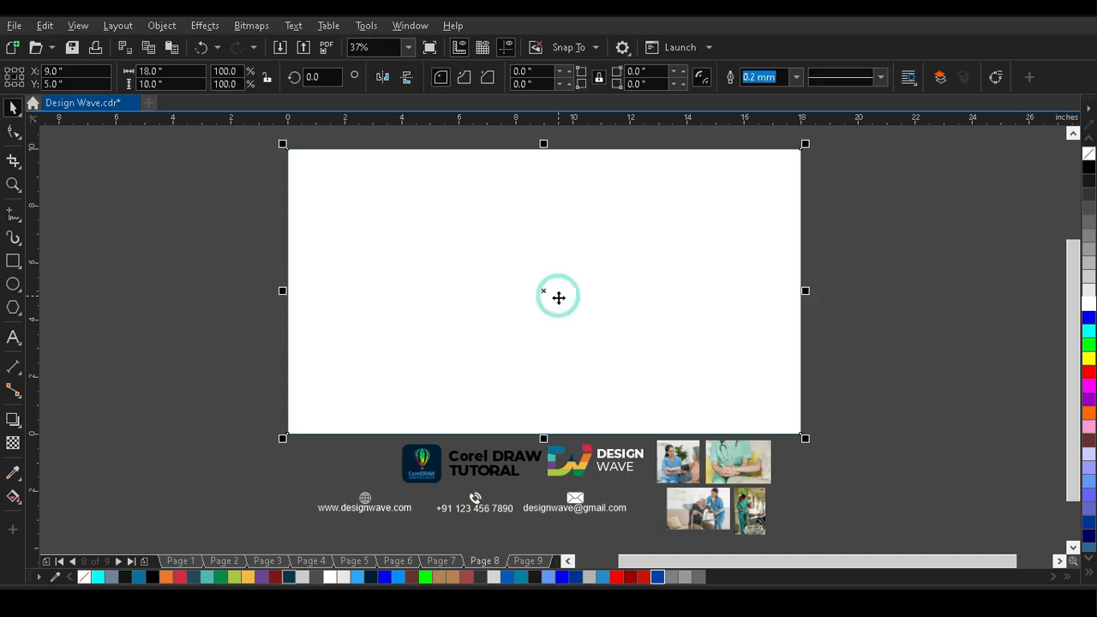
# Duplicate the page-sized rectangle as a full-width strip 2 inches high and align it to the page's lower edge.
pyautogui.moveTo(543, 146); pyautogui.dragTo(532, 361)
pyautogui.moveTo(191, 88); pyautogui.dragTo(79, 89)
pyautogui.write('2')
pyautogui.press('Return')
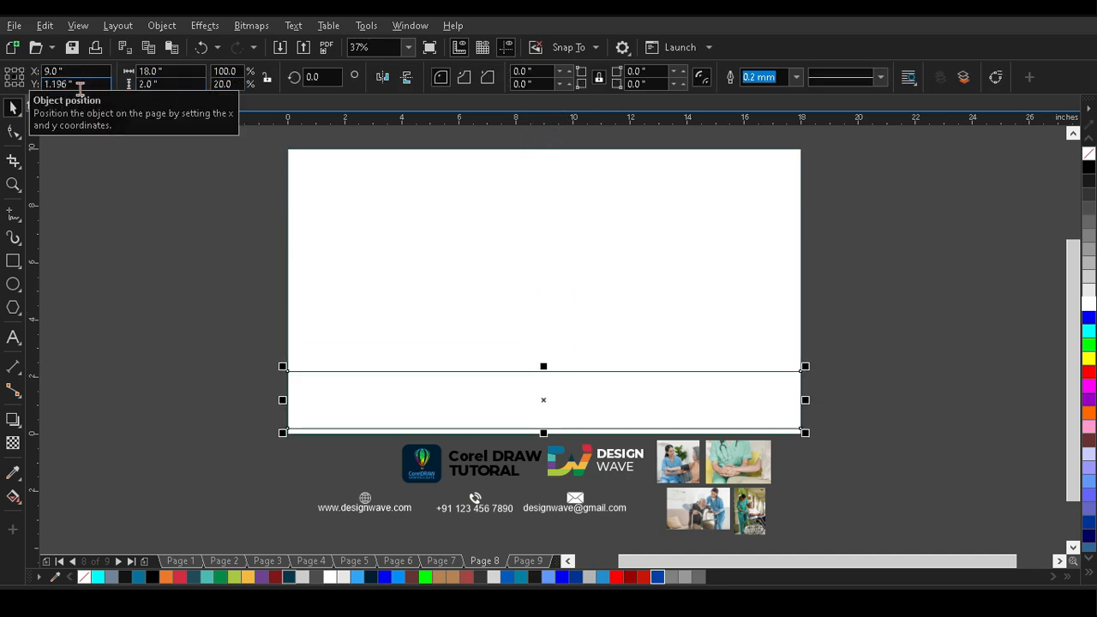
pyautogui.keyDown('shift'); pyautogui.click(452, 279); pyautogui.keyUp('shift')
pyautogui.press('b')
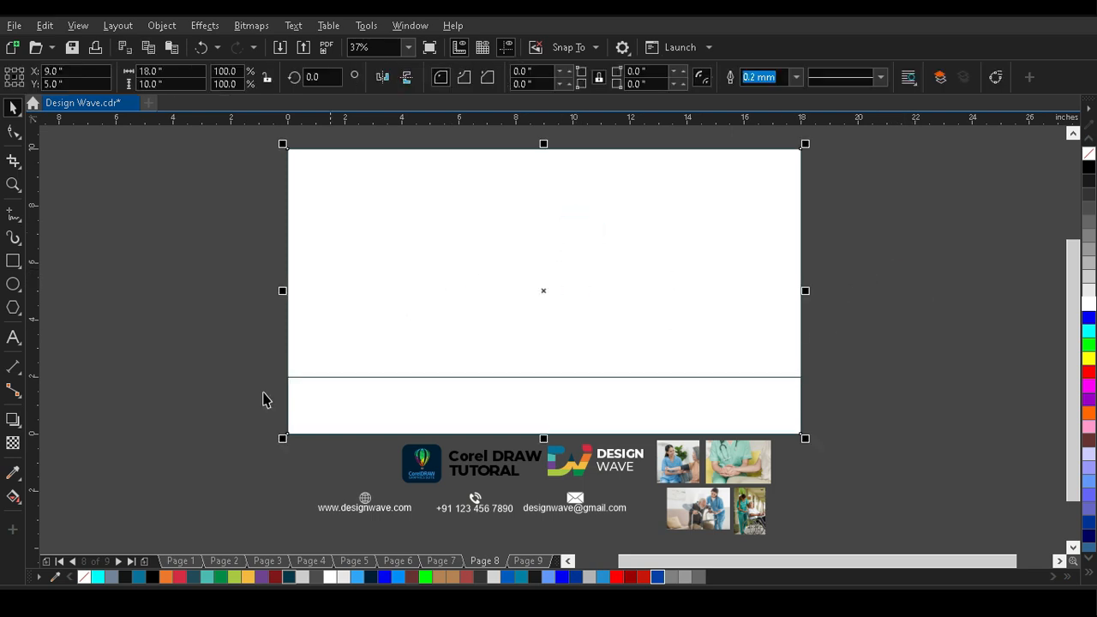
# Fill the background rectangle with dark teal and the lower strip with white.
pyautogui.click(286, 578)
pyautogui.click(689, 391)
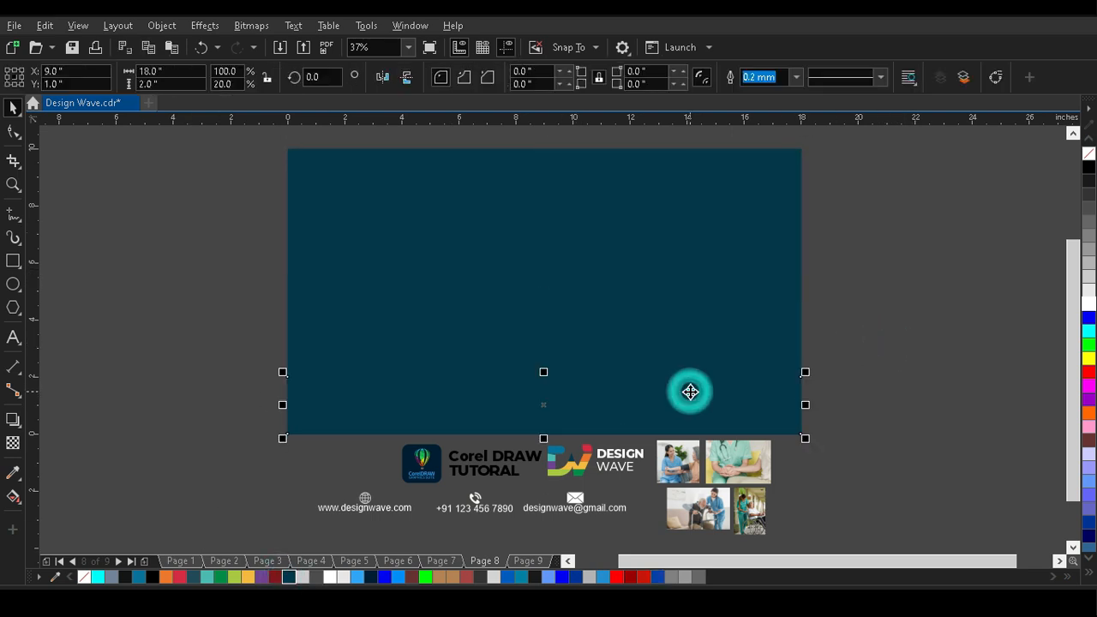
pyautogui.click(1088, 309)
pyautogui.click(970, 242)
# Shorten the dark teal rectangle so its lower edge meets the white strip, and group the two shapes.
pyautogui.click(605, 299)
pyautogui.moveTo(543, 438); pyautogui.dragTo(555, 378)
pyautogui.click(924, 341)
pyautogui.click(574, 327)
pyautogui.keyDown('shift'); pyautogui.click(480, 403); pyautogui.keyUp('shift')
pyautogui.hotkey('ctrl', 'g')
pyautogui.click(947, 303)
pyautogui.click(541, 292)
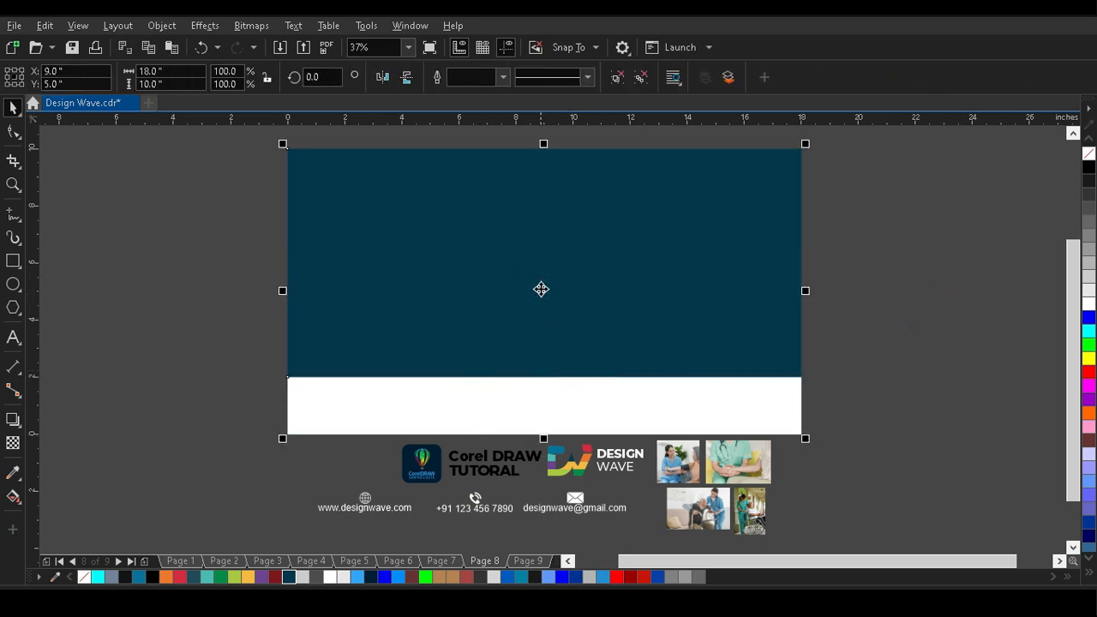
pyautogui.click(169, 250)
# Draw a rectangle over the background, give it a black outline and size it to 8 × 8 inches.
pyautogui.click(13, 261)
pyautogui.moveTo(431, 188); pyautogui.dragTo(596, 371)
pyautogui.rightClick(1089, 168)
pyautogui.click(184, 72)
pyautogui.write('8')
pyautogui.press('Tab')
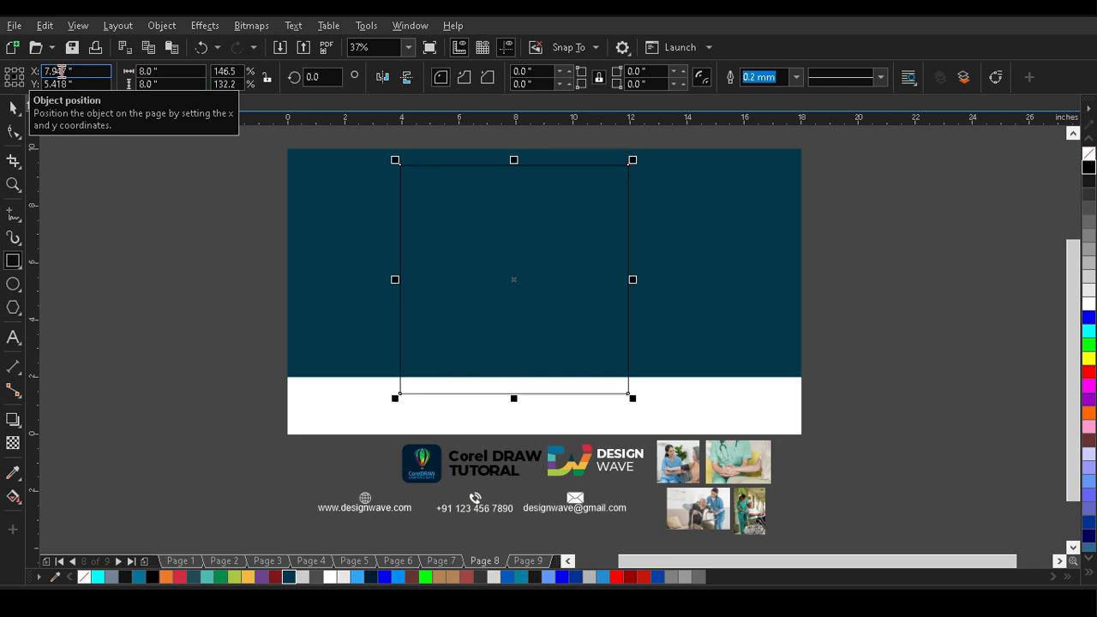
# Place the square over the background's right half, centred vertically, and fill it with light grey.
pyautogui.click(13, 107)
pyautogui.click(697, 272)
pyautogui.click(889, 240)
pyautogui.moveTo(475, 286); pyautogui.dragTo(624, 263)
pyautogui.click(722, 276)
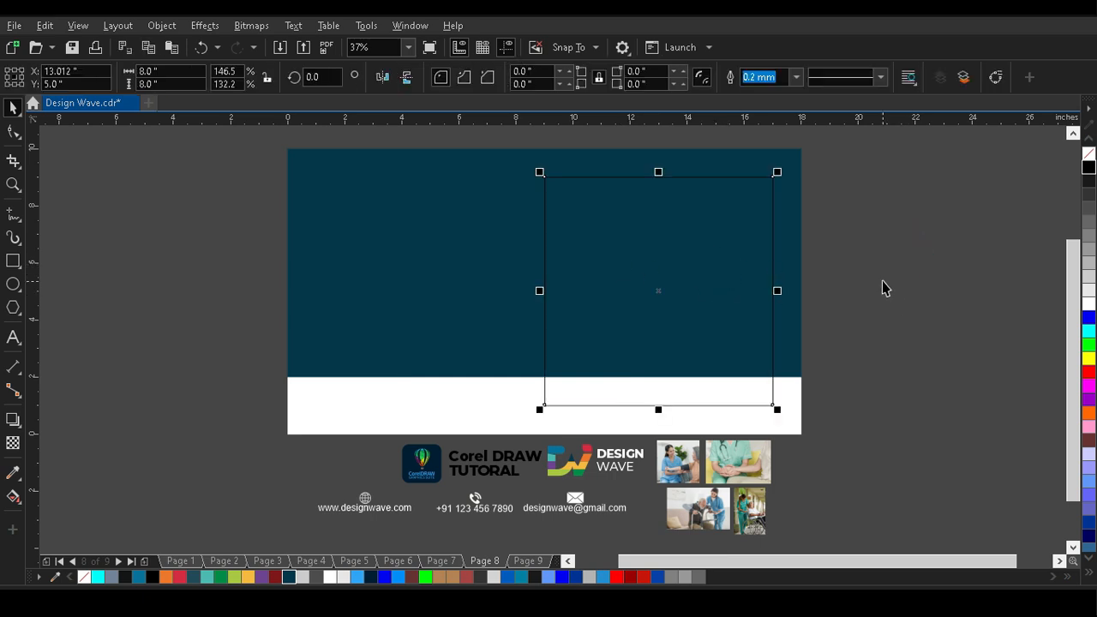
pyautogui.click(1089, 292)
pyautogui.click(889, 273)
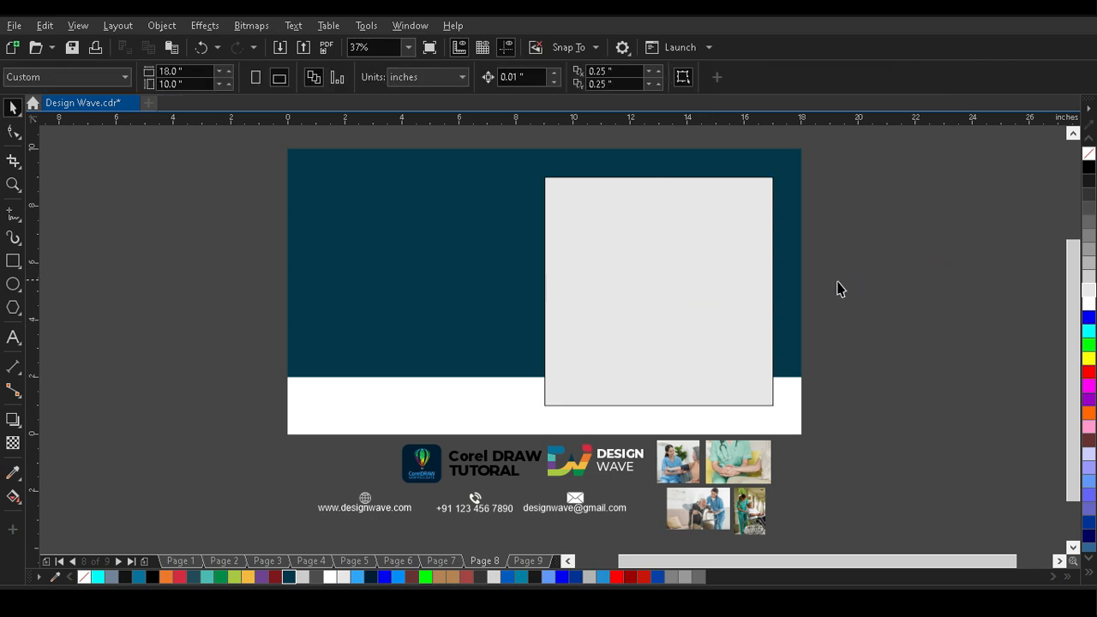
# Move the four photos beside the page's right edge and reposition the contact details beneath the Design Wave logo.
pyautogui.press('z')
pyautogui.moveTo(537, 172); pyautogui.dragTo(669, 534)
pyautogui.press('F4')
pyautogui.click(15, 108)
pyautogui.moveTo(755, 442); pyautogui.dragTo(936, 166)
pyautogui.click(582, 464)
pyautogui.moveTo(582, 464); pyautogui.dragTo(865, 446)
pyautogui.click(893, 402)
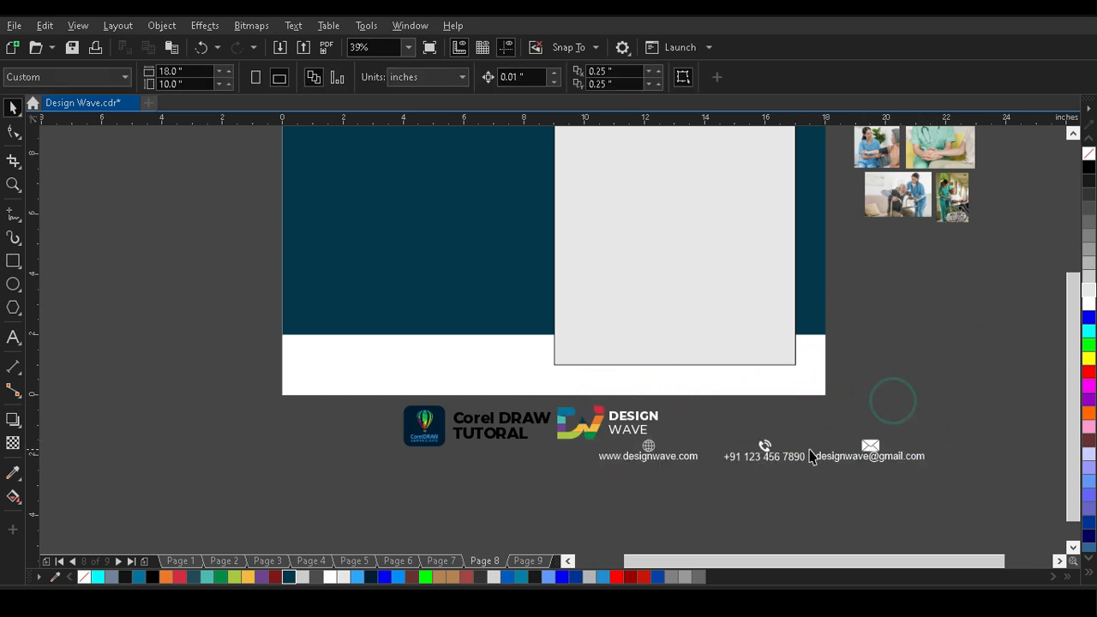
pyautogui.moveTo(755, 457); pyautogui.dragTo(627, 321)
pyautogui.press('F4')
# Make a darker grey copy of the light grey square without outline, sized 0.3 × 0.3 inches.
pyautogui.click(847, 354)
pyautogui.click(631, 284)
pyautogui.click(1089, 216)
pyautogui.rightClick(1089, 152)
pyautogui.click(183, 71)
pyautogui.write('00.3')
pyautogui.press('Return')
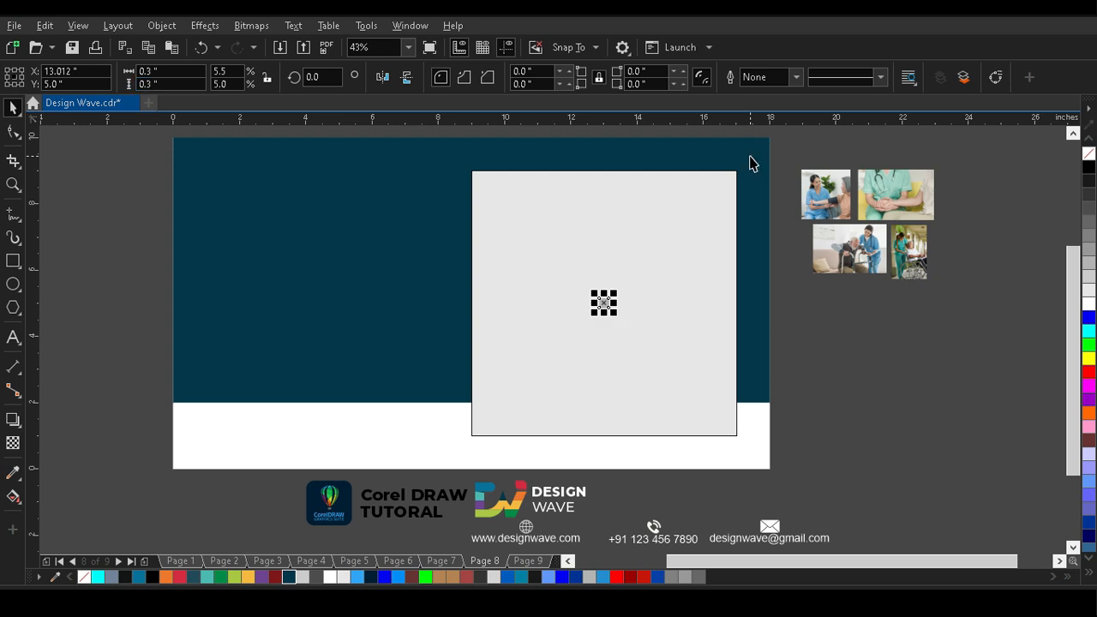
# Align the small square to the panel's top-left corner and add vertical and horizontal guidelines along its inner edges.
pyautogui.keyDown('shift'); pyautogui.click(692, 285); pyautogui.keyUp('shift')
pyautogui.press('z')
pyautogui.moveTo(461, 158); pyautogui.dragTo(543, 226)
pyautogui.moveTo(554, 120); pyautogui.dragTo(397, 274)
pyautogui.moveTo(34, 281); pyautogui.dragTo(429, 257)
pyautogui.click(13, 107)
# Align the small square to the panel's bottom-right corner and add guidelines along its inner edges.
pyautogui.click(386, 243)
pyautogui.keyDown('shift'); pyautogui.click(516, 315); pyautogui.keyUp('shift')
pyautogui.press('r')
pyautogui.press('b')
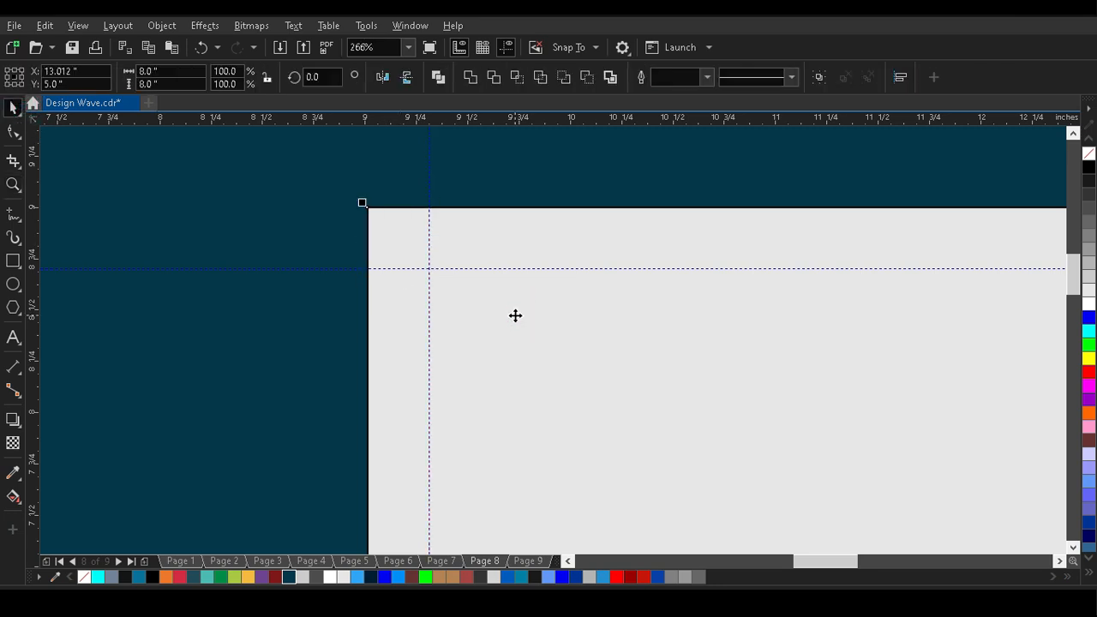
pyautogui.press('F4')
pyautogui.press('z')
pyautogui.moveTo(691, 400); pyautogui.dragTo(780, 463)
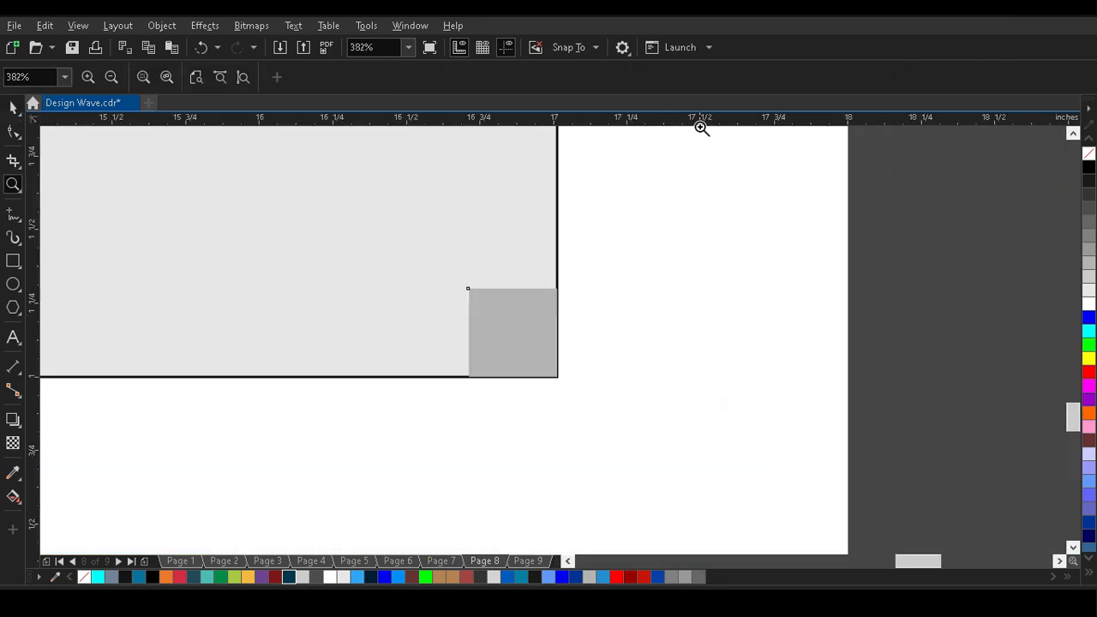
pyautogui.moveTo(515, 286); pyautogui.dragTo(511, 289)
# Delete the small square used for measuring the panel's margins.
pyautogui.click(13, 108)
pyautogui.click(524, 333)
pyautogui.press('Delete')
pyautogui.press('F4')
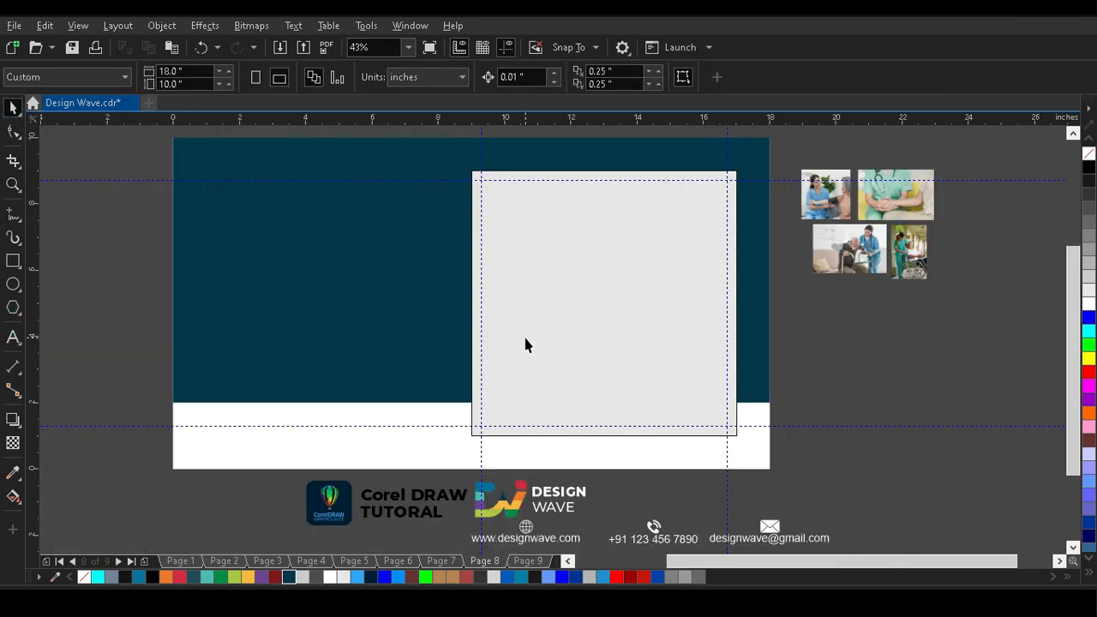
# Duplicate the light grey panel as a strip about 0.84 inches high along its lower edge.
pyautogui.press('z')
pyautogui.moveTo(455, 156); pyautogui.dragTo(752, 450)
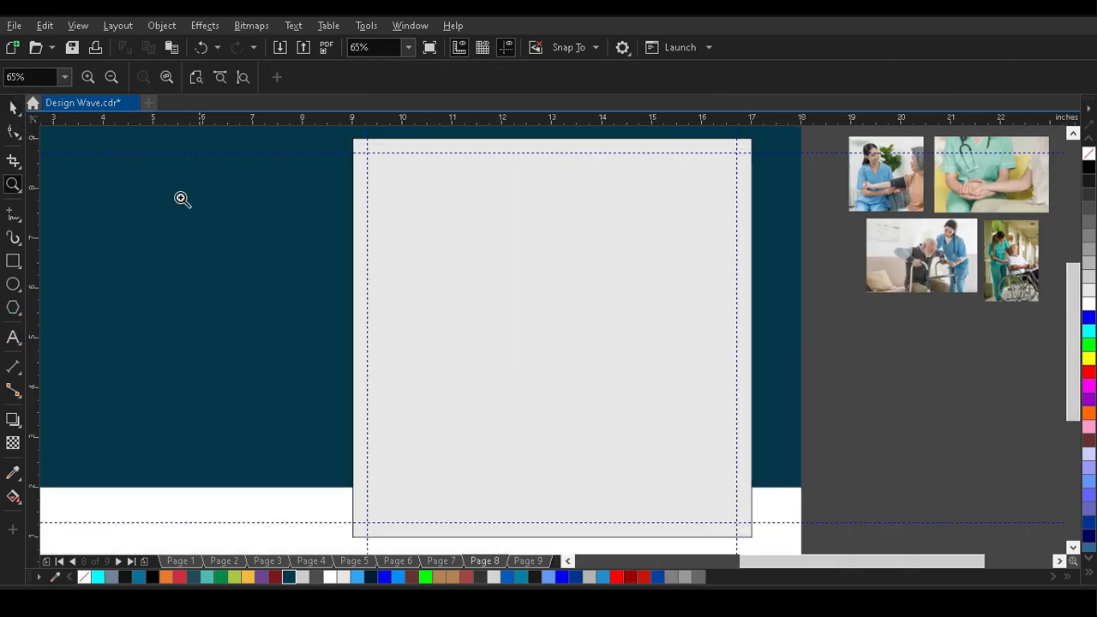
pyautogui.click(13, 108)
pyautogui.click(472, 306)
pyautogui.moveTo(551, 136); pyautogui.dragTo(514, 495)
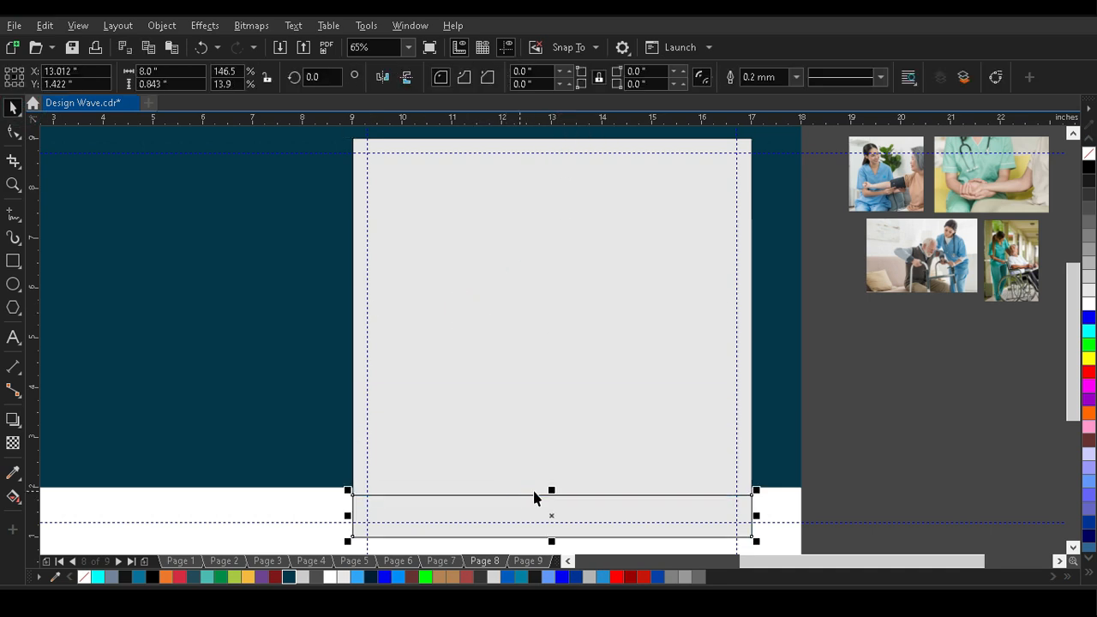
# Fill the strip at the panel's lower edge with dark teal and remove its outline.
pyautogui.scroll(-1, 471, 272)
pyautogui.scroll(1, 563, 467)
pyautogui.scroll(1, 499, 330)
pyautogui.click(630, 252)
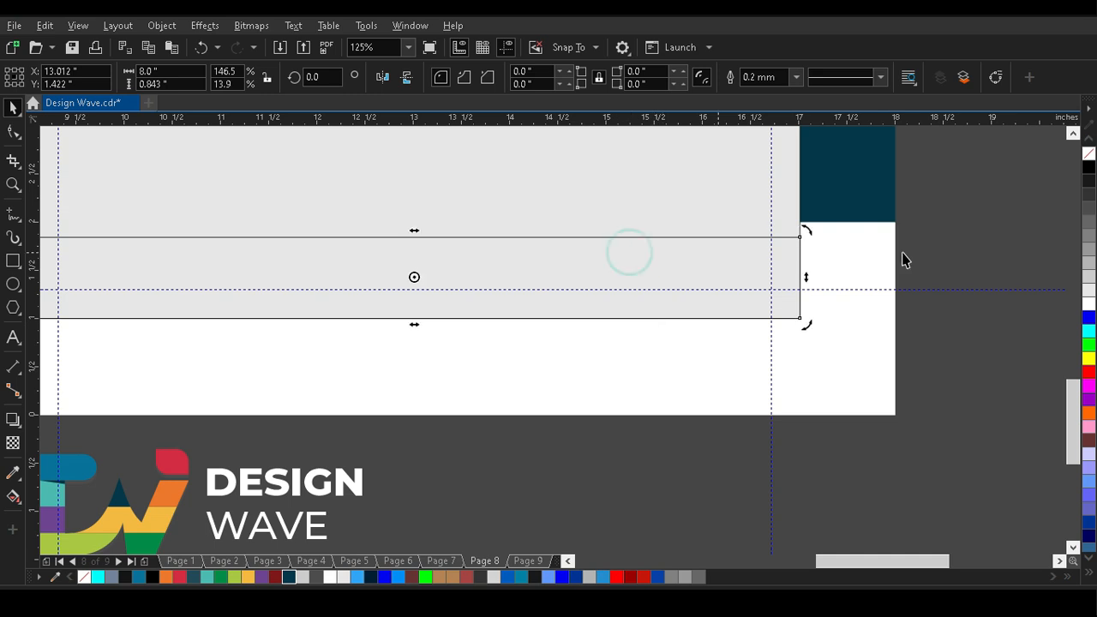
pyautogui.click(754, 273)
pyautogui.click(289, 577)
pyautogui.rightClick(1088, 155)
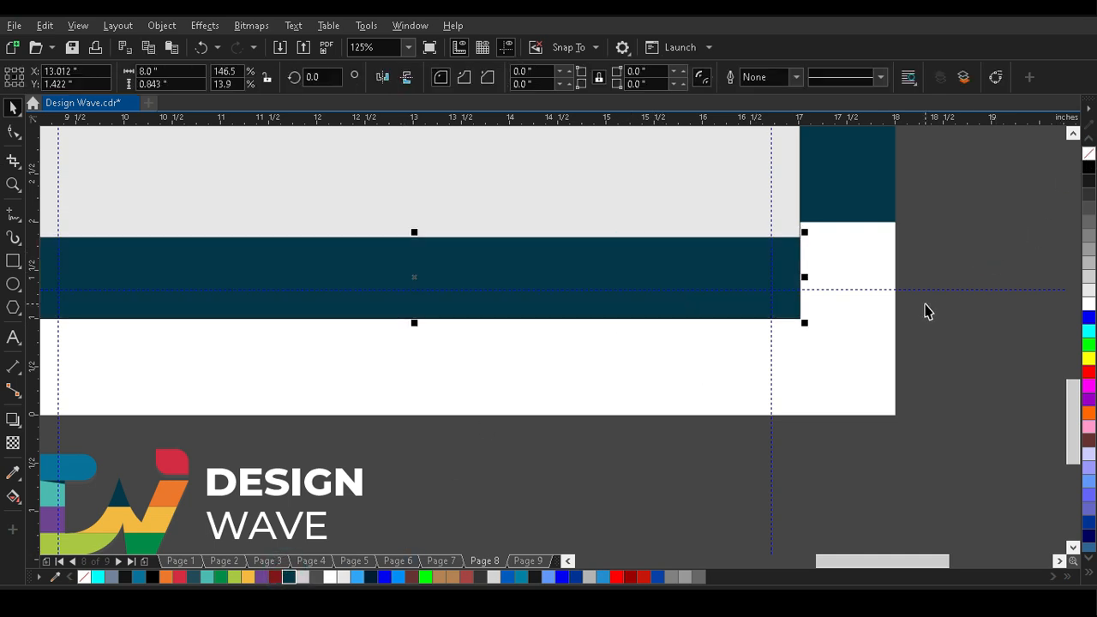
# Move the contact details group onto the dark teal strip, starting near the panel's left guideline.
pyautogui.scroll(-2, 836, 396)
pyautogui.scroll(1, 836, 382)
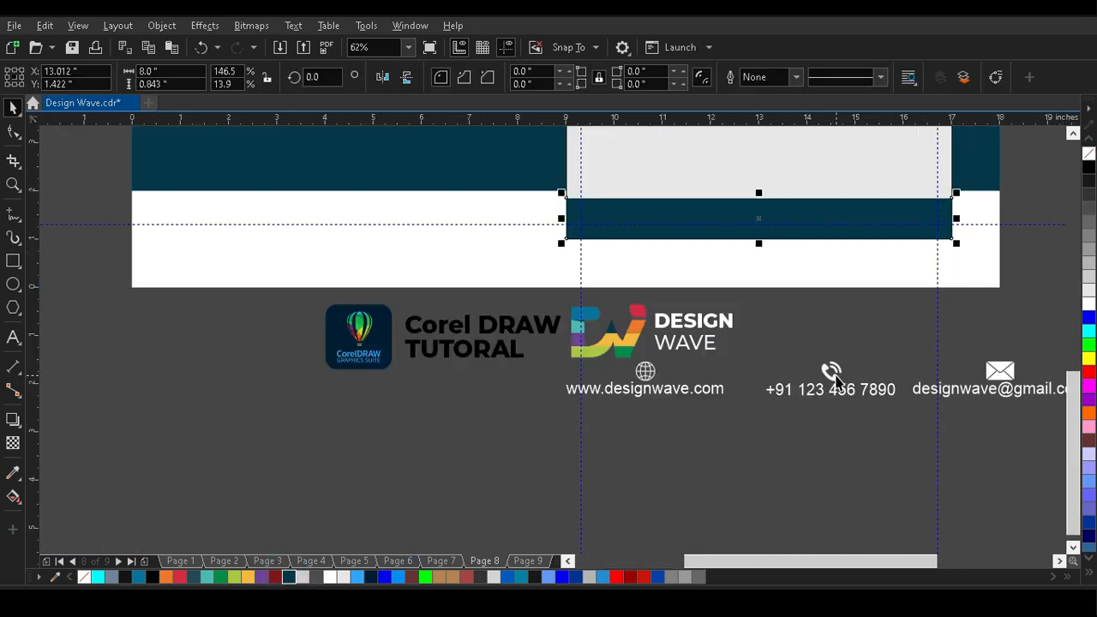
pyautogui.moveTo(830, 373); pyautogui.dragTo(861, 218)
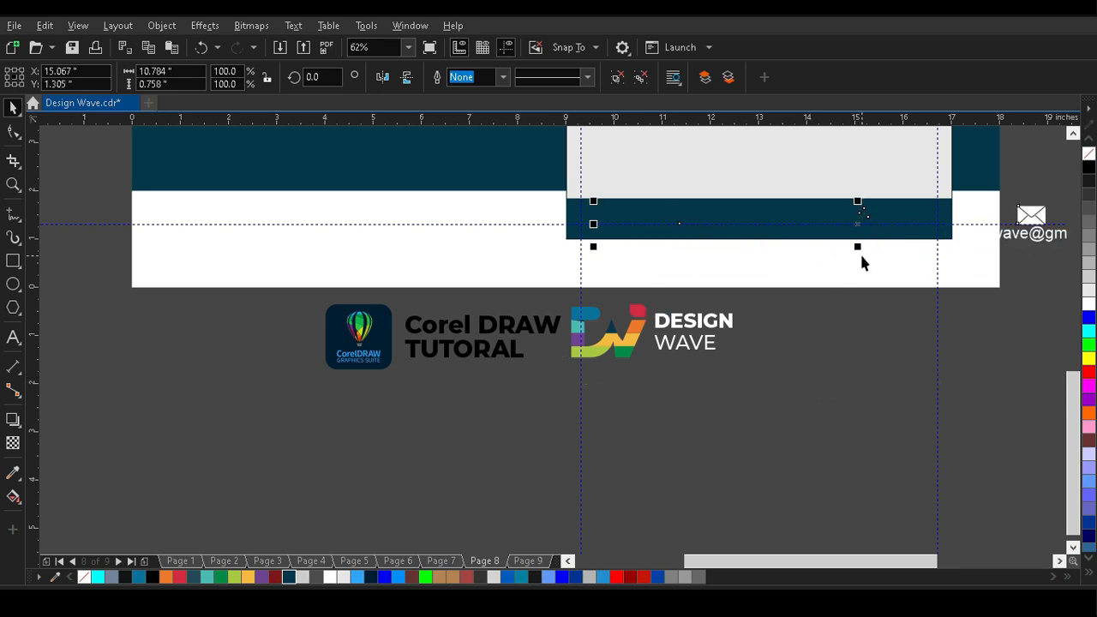
pyautogui.press('z')
pyautogui.moveTo(524, 149); pyautogui.dragTo(1070, 268)
pyautogui.click(22, 103)
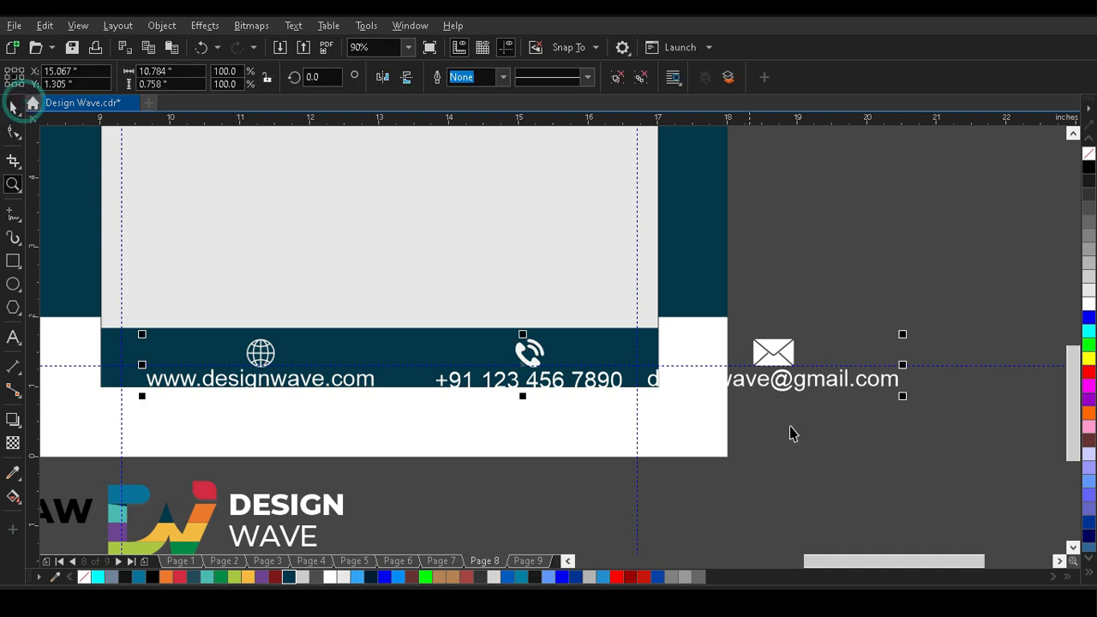
# Scale the contact details to fit between the vertical guidelines and centre them on the dark teal strip.
pyautogui.moveTo(902, 396); pyautogui.dragTo(638, 411)
pyautogui.press('z')
pyautogui.click(13, 109)
pyautogui.click(578, 326)
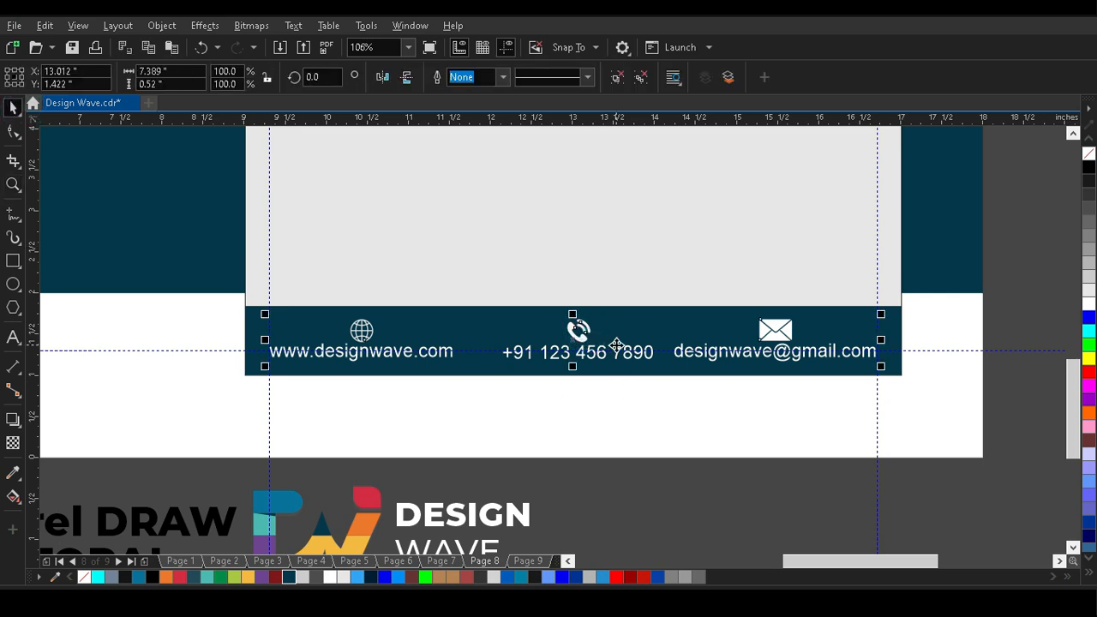
# Ungroup the contact details and nudge the globe, phone and envelope icons slightly up together.
pyautogui.click(980, 270)
pyautogui.press('Escape')
pyautogui.click(776, 330)
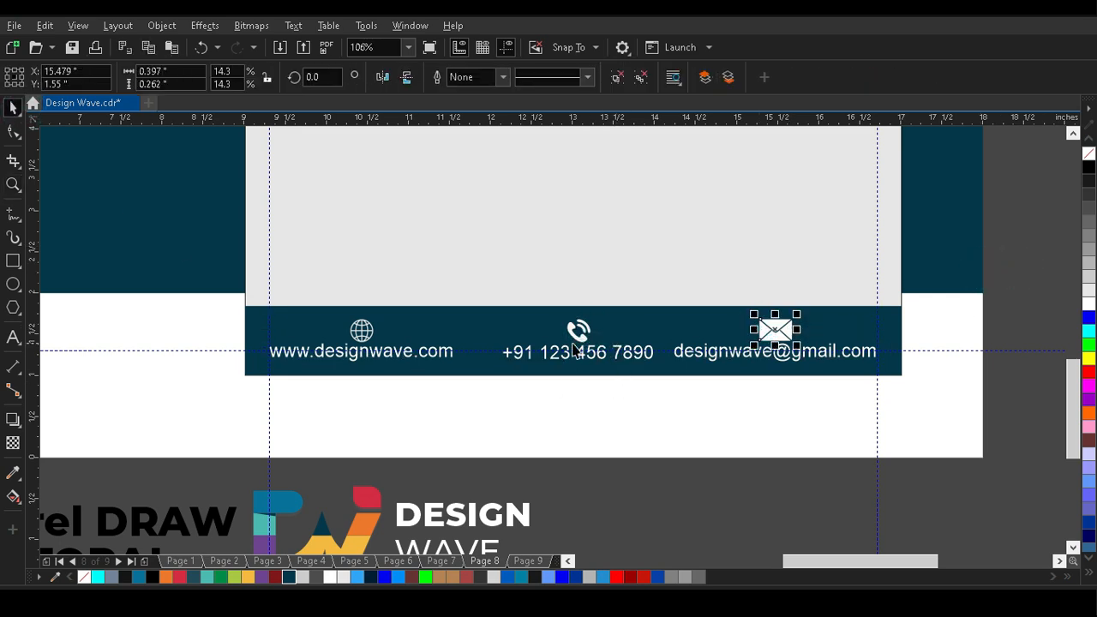
pyautogui.keyDown('shift'); pyautogui.click(581, 329); pyautogui.keyUp('shift')
pyautogui.keyDown('shift'); pyautogui.click(360, 334); pyautogui.keyUp('shift')
pyautogui.press('Up')
pyautogui.press('Up')
pyautogui.press('Up')
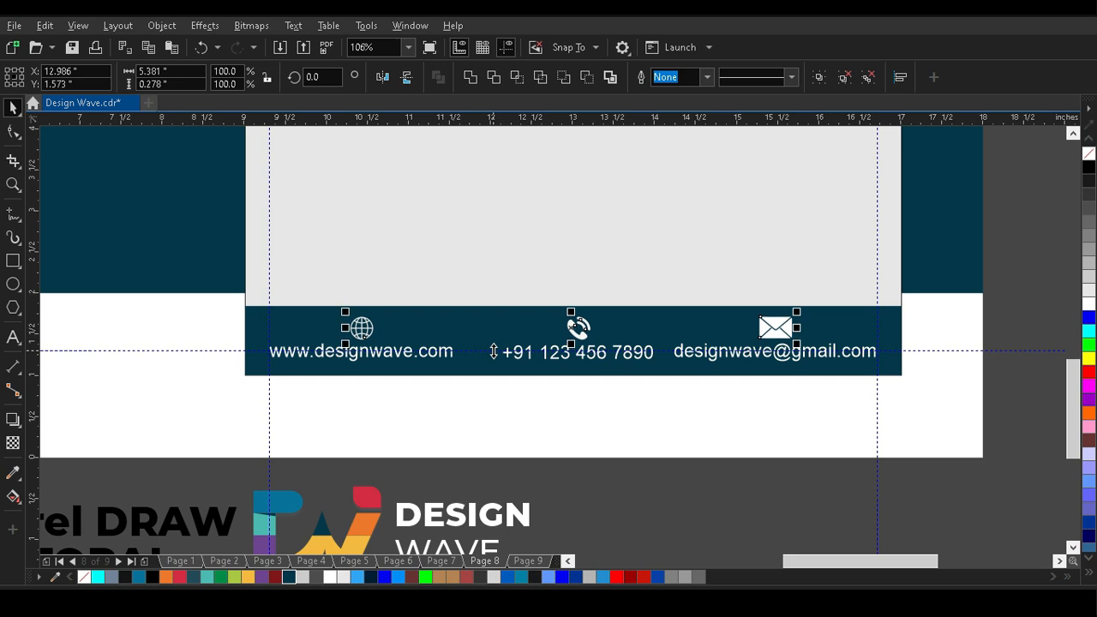
pyautogui.press('Up')
pyautogui.press('Escape')
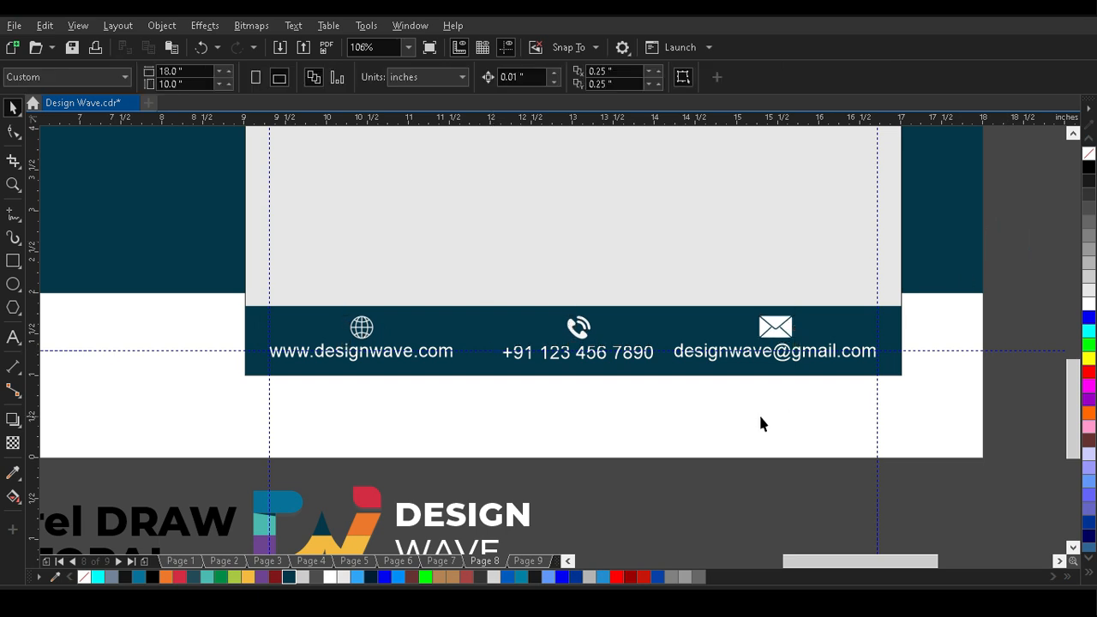
# Group each contact icon with its own text: the envelope, the globe and the phone.
pyautogui.click(776, 336)
pyautogui.keyDown('shift'); pyautogui.click(779, 354); pyautogui.keyUp('shift')
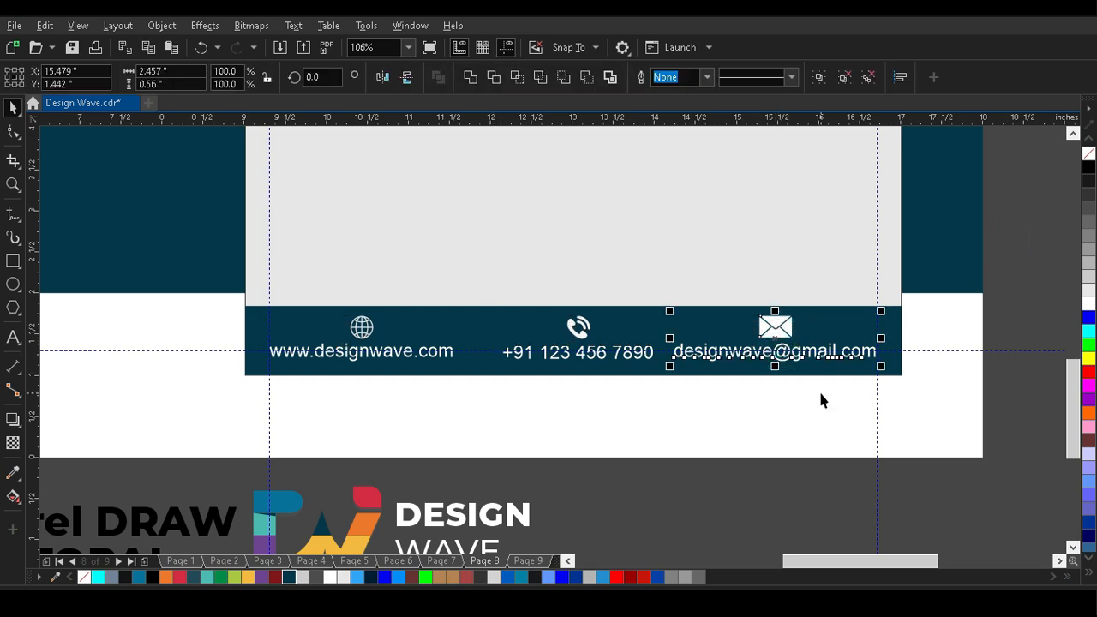
pyautogui.hotkey('ctrl', 'g')
pyautogui.click(421, 373)
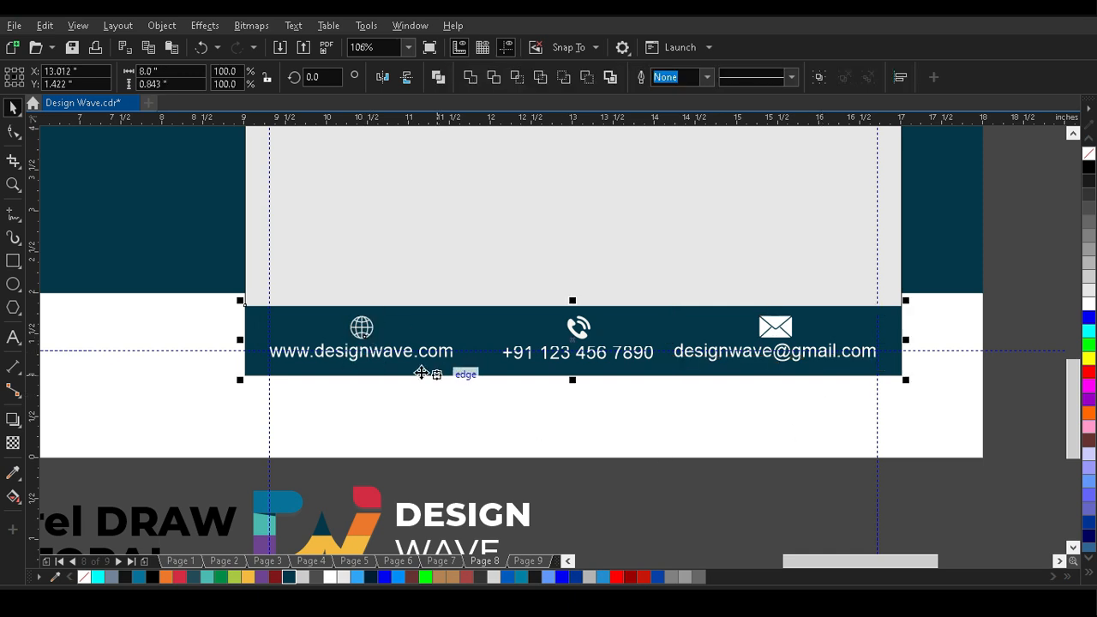
pyautogui.press('Escape')
pyautogui.click(361, 329)
pyautogui.keyDown('shift'); pyautogui.click(374, 355); pyautogui.keyUp('shift')
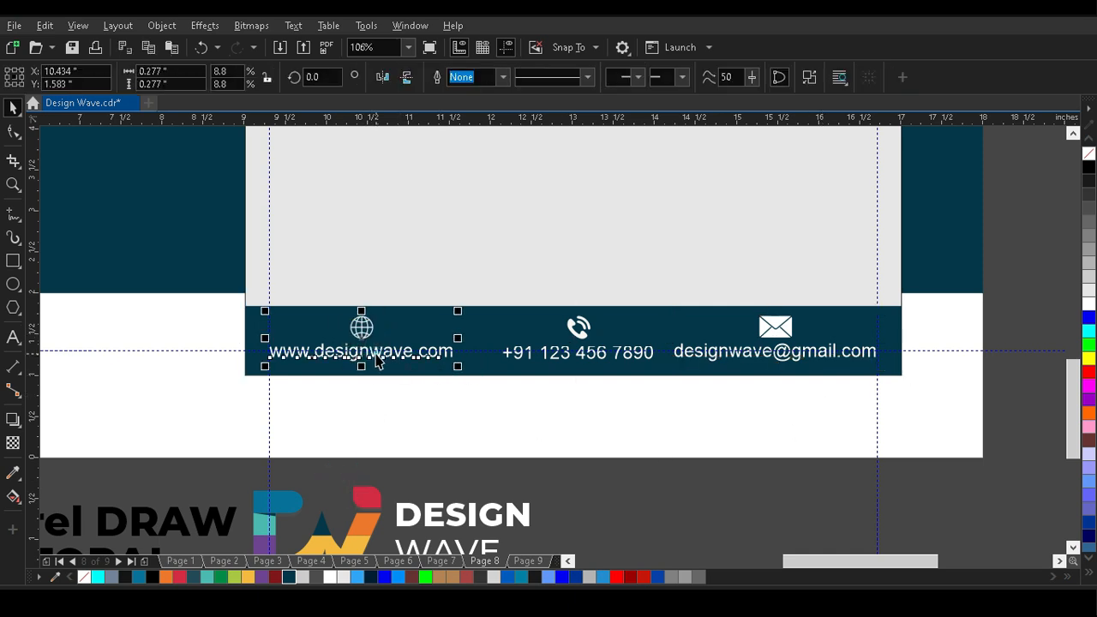
pyautogui.click(728, 366)
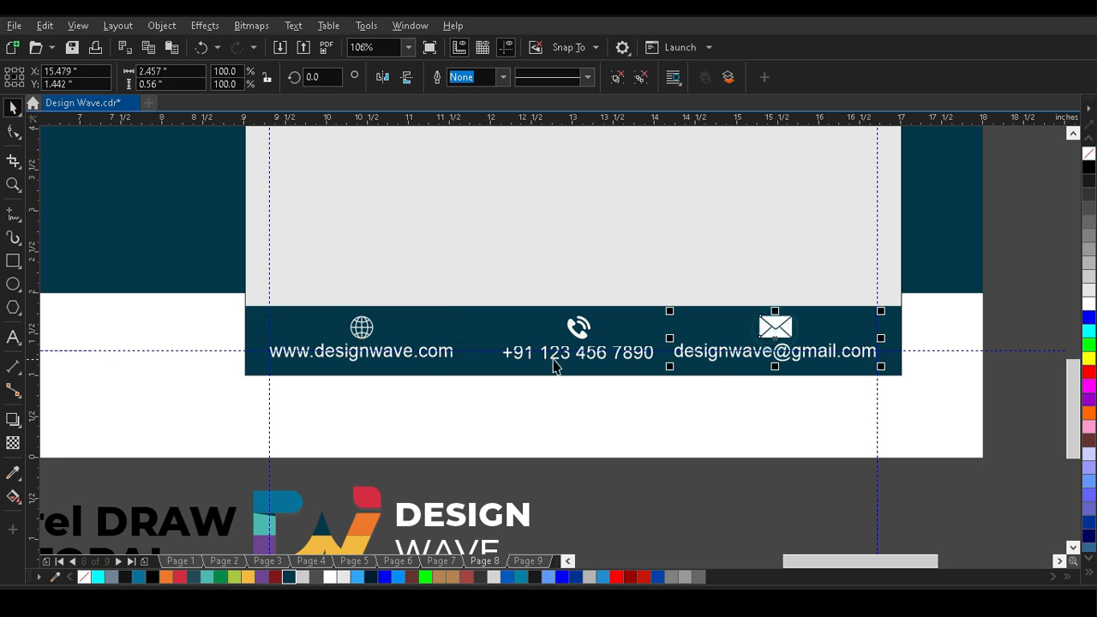
pyautogui.click(580, 335)
pyautogui.keyDown('shift'); pyautogui.click(595, 357); pyautogui.keyUp('shift')
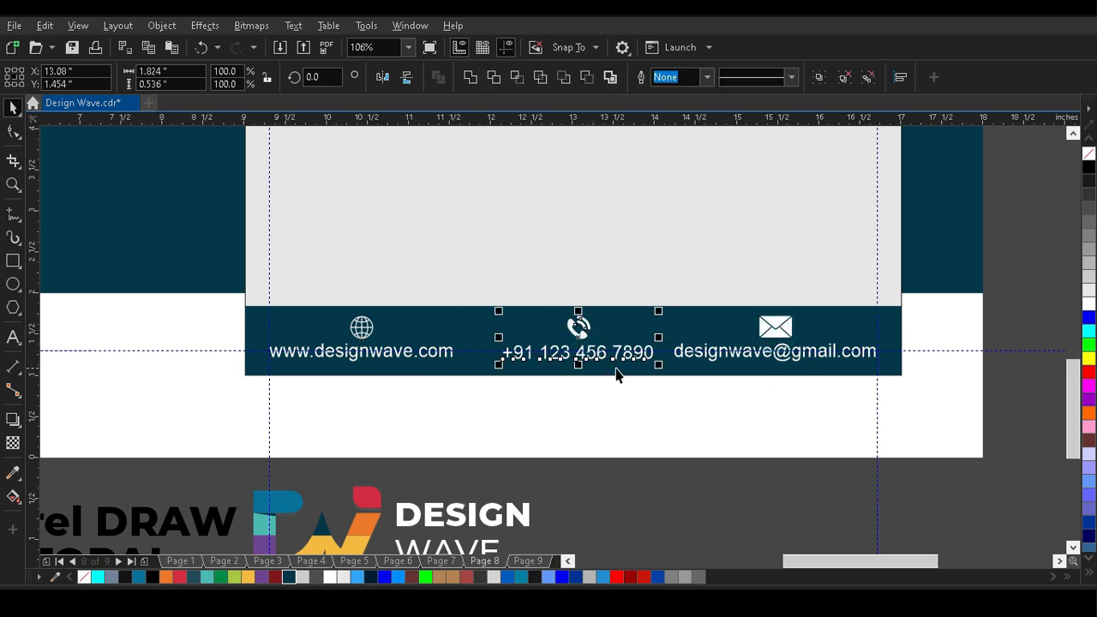
# Group the website and e-mail items together and centre the phone item horizontally between them.
pyautogui.keyDown('shift'); pyautogui.click(737, 364); pyautogui.keyUp('shift')
pyautogui.keyDown('shift'); pyautogui.click(400, 359); pyautogui.keyUp('shift')
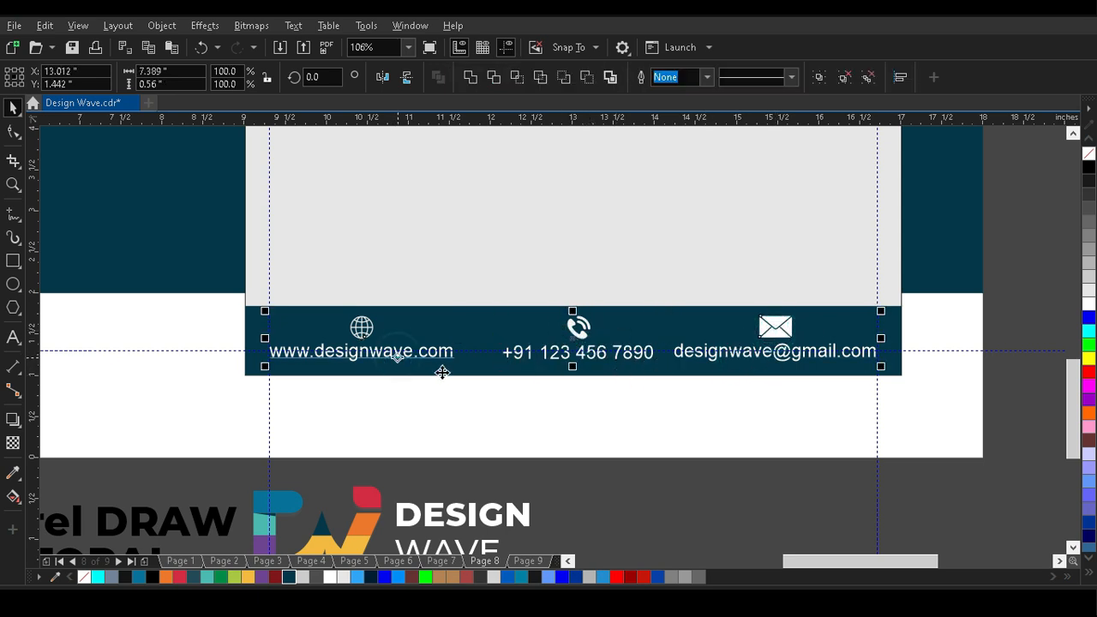
pyautogui.hotkey('ctrl', 'g')
pyautogui.click(485, 395)
pyautogui.click(587, 335)
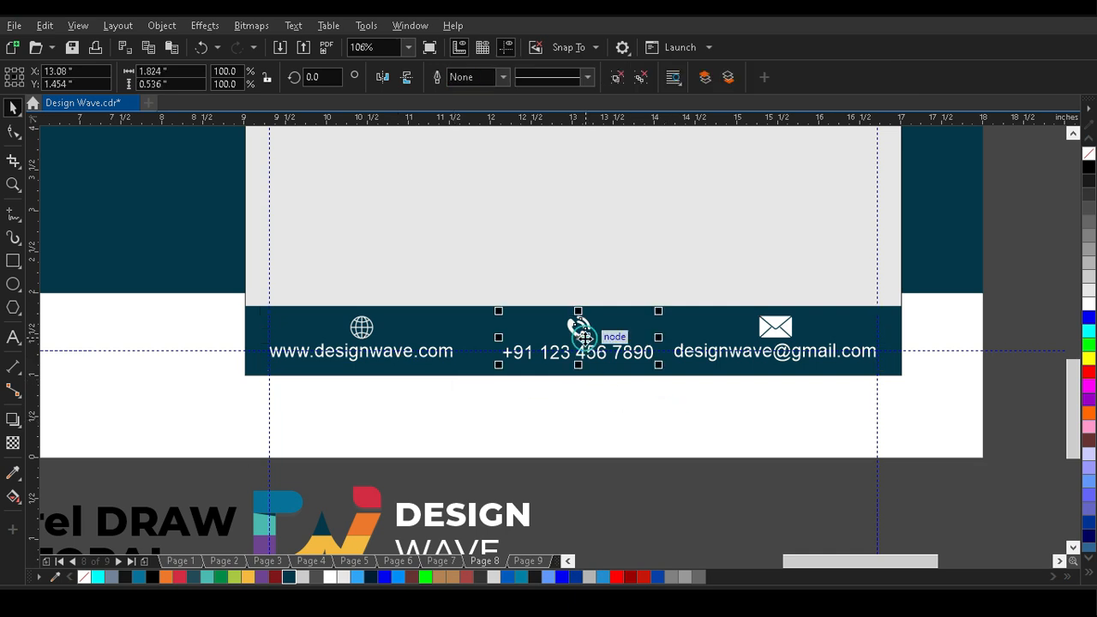
pyautogui.keyDown('shift'); pyautogui.click(765, 333); pyautogui.keyUp('shift')
pyautogui.press('c')
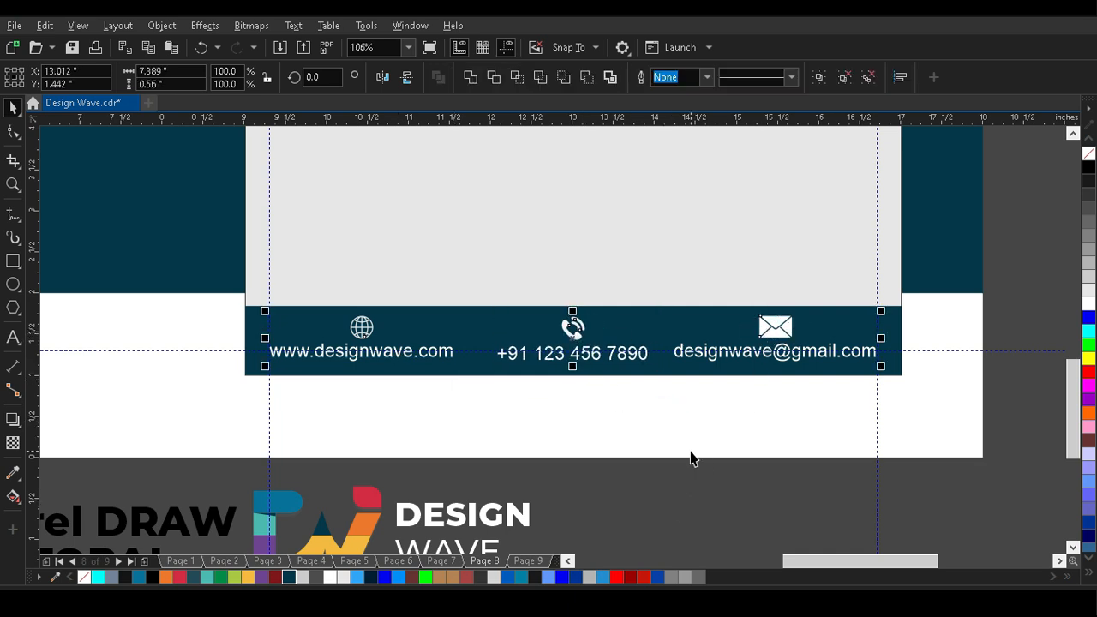
# Group all three contact items and centre them horizontally and vertically on the dark teal strip.
pyautogui.hotkey('ctrl', 'g')
pyautogui.click(664, 483)
pyautogui.click(574, 337)
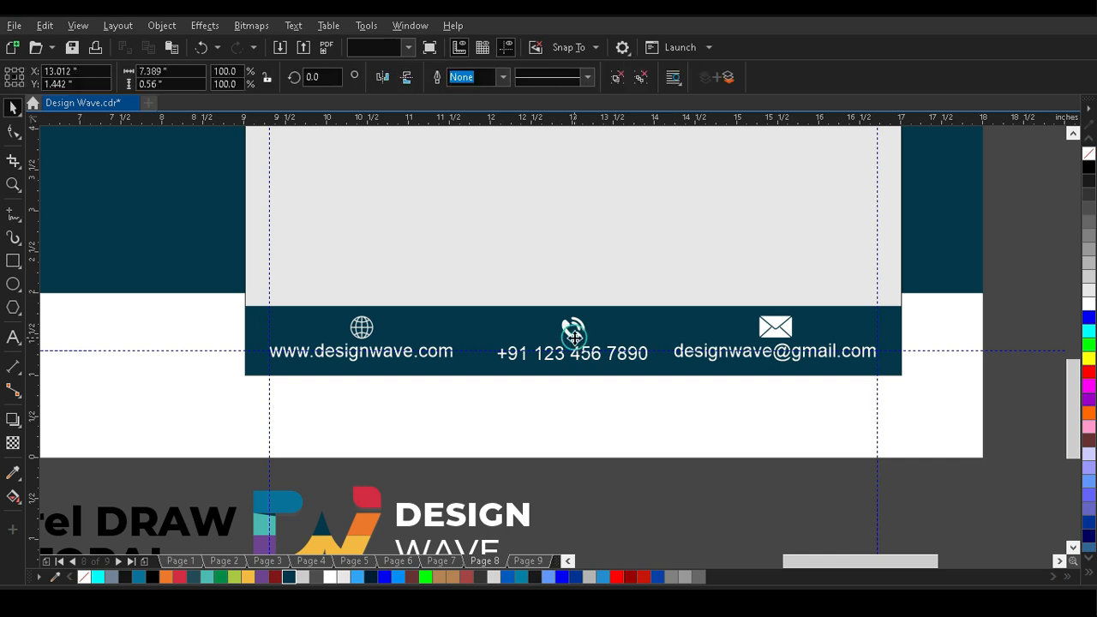
pyautogui.keyDown('shift'); pyautogui.click(725, 310); pyautogui.keyUp('shift')
pyautogui.press('c')
pyautogui.press('e')
pyautogui.click(605, 489)
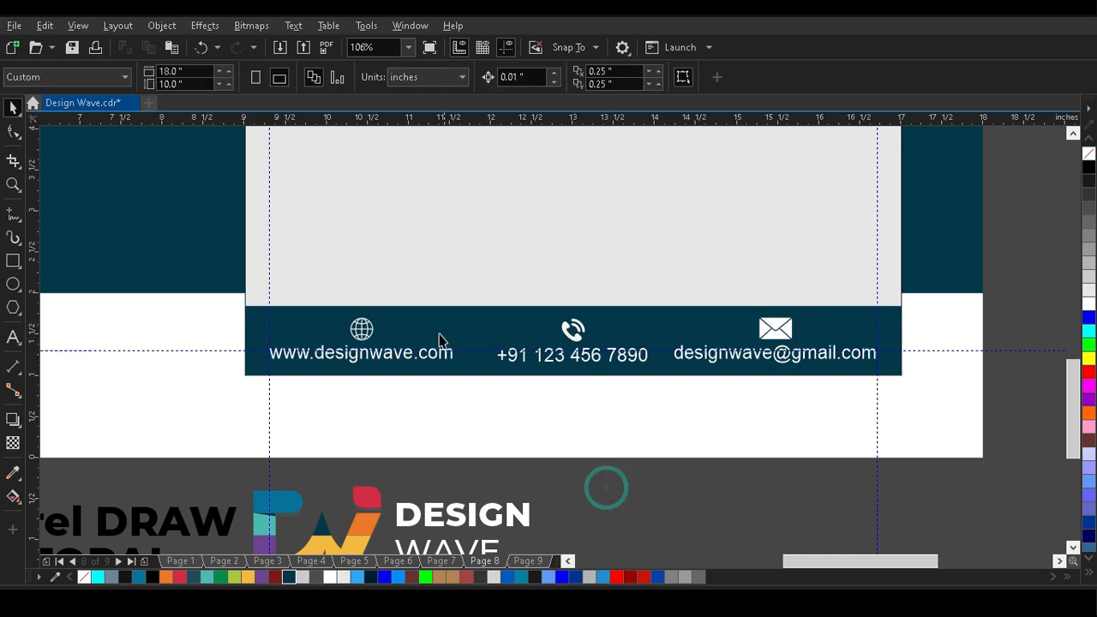
# Draw a rectangle about 3.15 × 3.86 inches hanging from the grey panel's top edge in its right half.
pyautogui.scroll(-5, 439, 336)
pyautogui.click(634, 393)
pyautogui.press('z')
pyautogui.moveTo(380, 171); pyautogui.dragTo(588, 332)
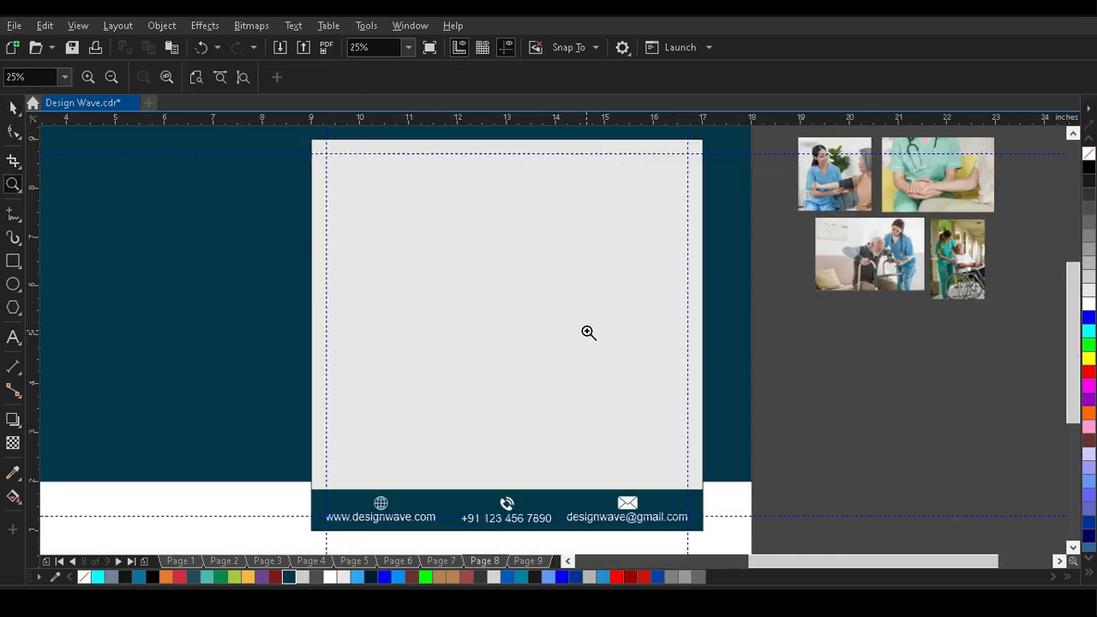
pyautogui.press('space')
pyautogui.click(584, 311)
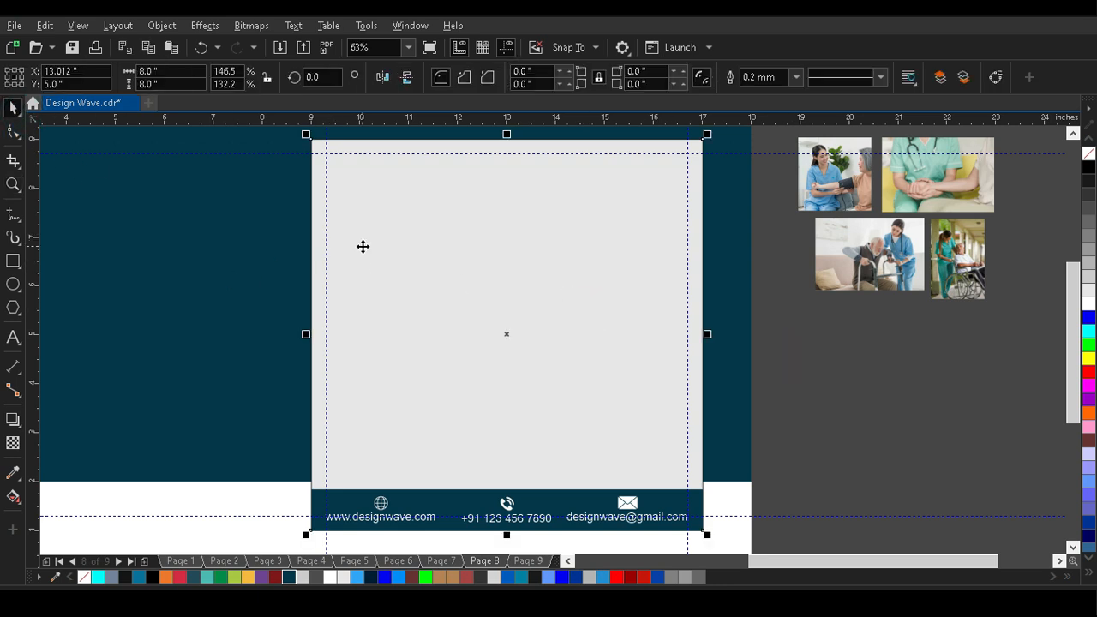
pyautogui.click(13, 261)
pyautogui.moveTo(686, 140); pyautogui.dragTo(532, 327)
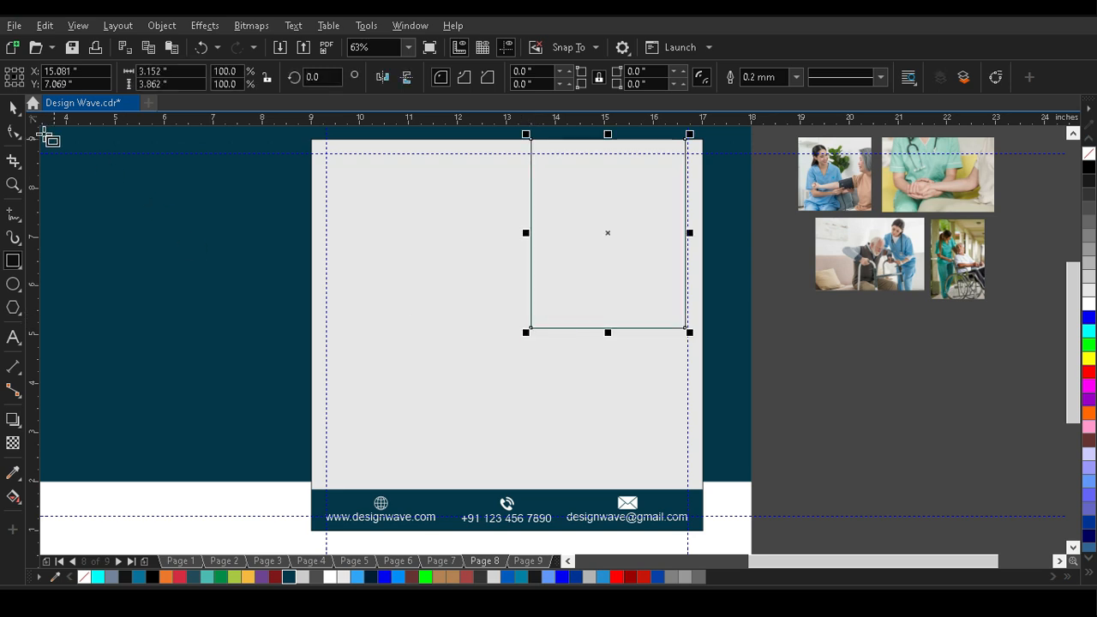
# Nudge the new rectangle right so its edge meets the right margin guideline.
pyautogui.click(599, 433)
pyautogui.click(892, 435)
pyautogui.click(658, 308)
pyautogui.press('Right')
pyautogui.press('Right')
pyautogui.press('Right')
pyautogui.press('Right')
# Round the rectangle's two bottom corners to a 1.576-inch radius, leaving the top corners square.
pyautogui.press('F10')
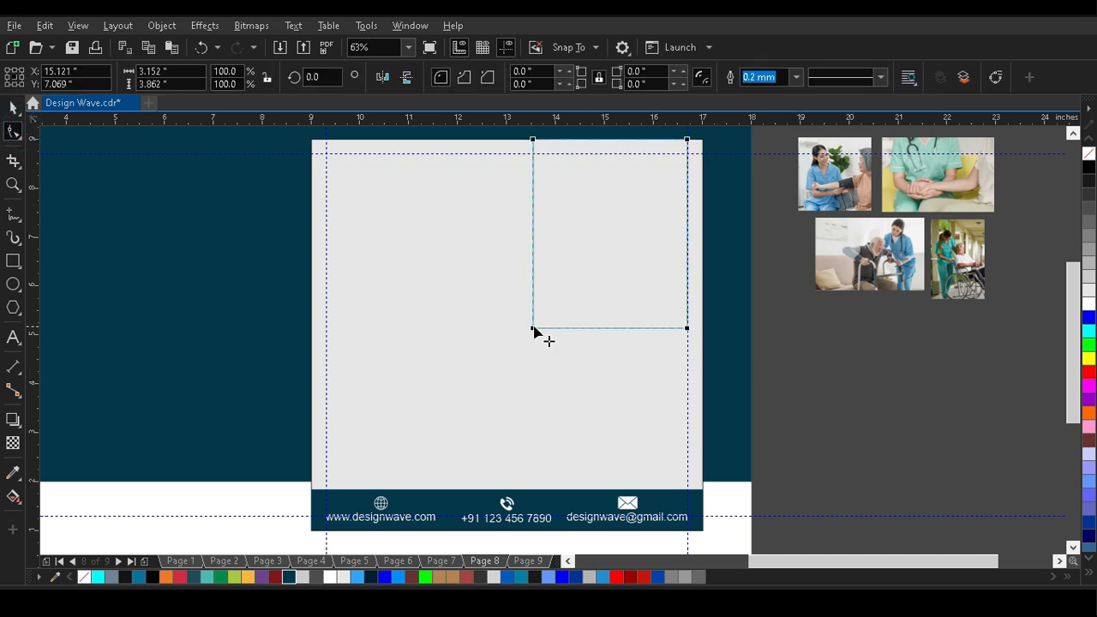
pyautogui.moveTo(688, 328); pyautogui.dragTo(412, 320)
pyautogui.click(12, 109)
# Try to centre the wheelchair photo on the rounded-bottom shape.
pyautogui.click(848, 336)
pyautogui.click(971, 266)
pyautogui.keyDown('shift'); pyautogui.click(680, 244); pyautogui.keyUp('shift')
pyautogui.press('c')
pyautogui.press('e')
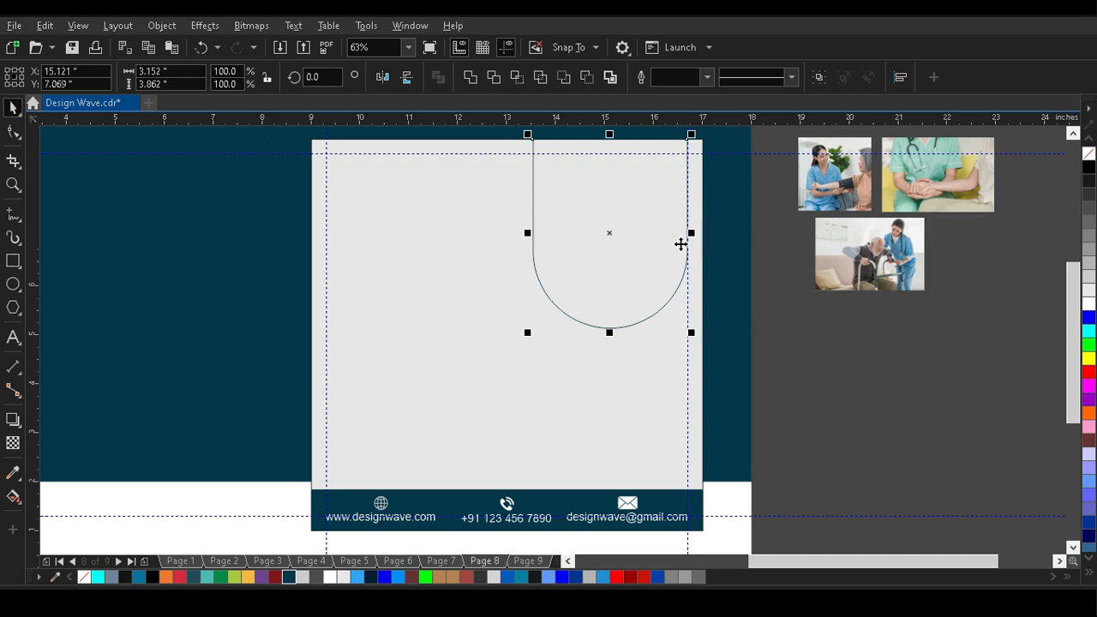
pyautogui.hotkey('ctrl', 'z')
pyautogui.hotkey('ctrl', 'z')
# Bring the wheelchair photo to the front, align it to the rounded shape's top-left corner and enlarge it to about 3.18 × 4.77 inches.
pyautogui.click(821, 338)
pyautogui.moveTo(966, 272); pyautogui.dragTo(716, 265)
pyautogui.hotkey('shift', 'pageup')
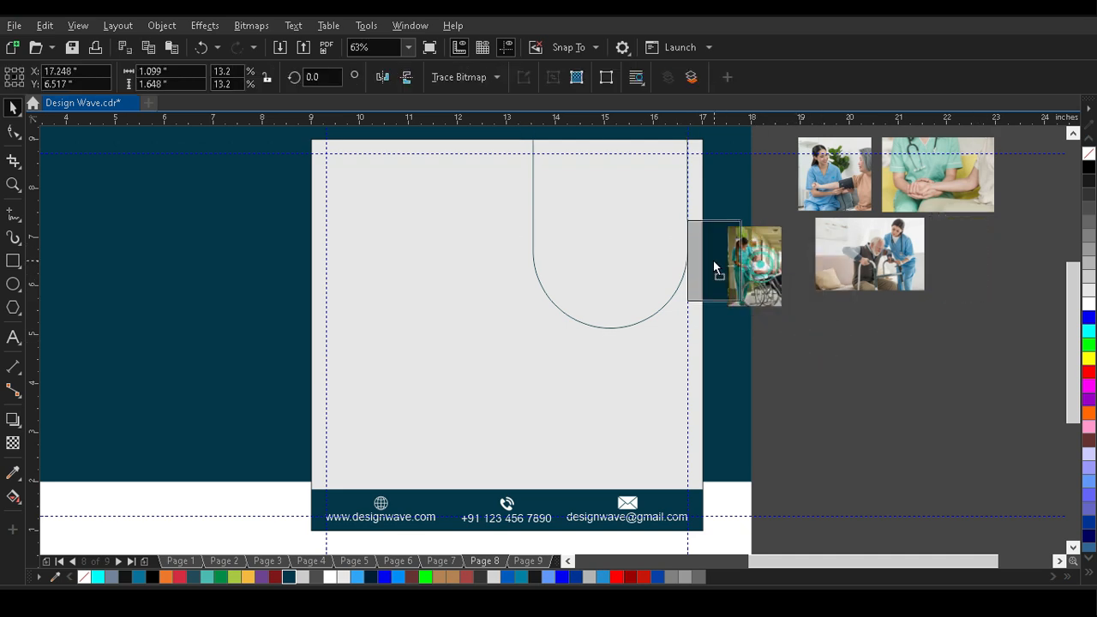
pyautogui.keyDown('shift'); pyautogui.click(665, 242); pyautogui.keyUp('shift')
pyautogui.press('t')
pyautogui.press('l')
pyautogui.click(812, 350)
pyautogui.click(562, 185)
pyautogui.moveTo(594, 223); pyautogui.dragTo(701, 410)
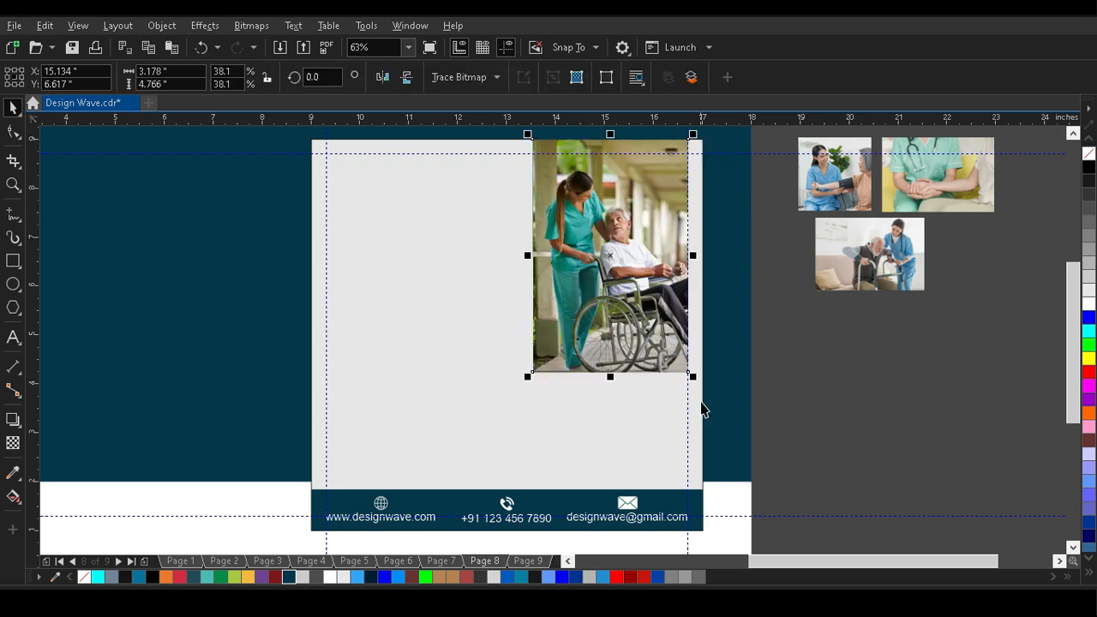
# Nudge the wheelchair photo upward and PowerClip it inside the rounded-bottom shape.
pyautogui.press('Up')
pyautogui.press('Up')
pyautogui.press('Up')
pyautogui.press('Up')
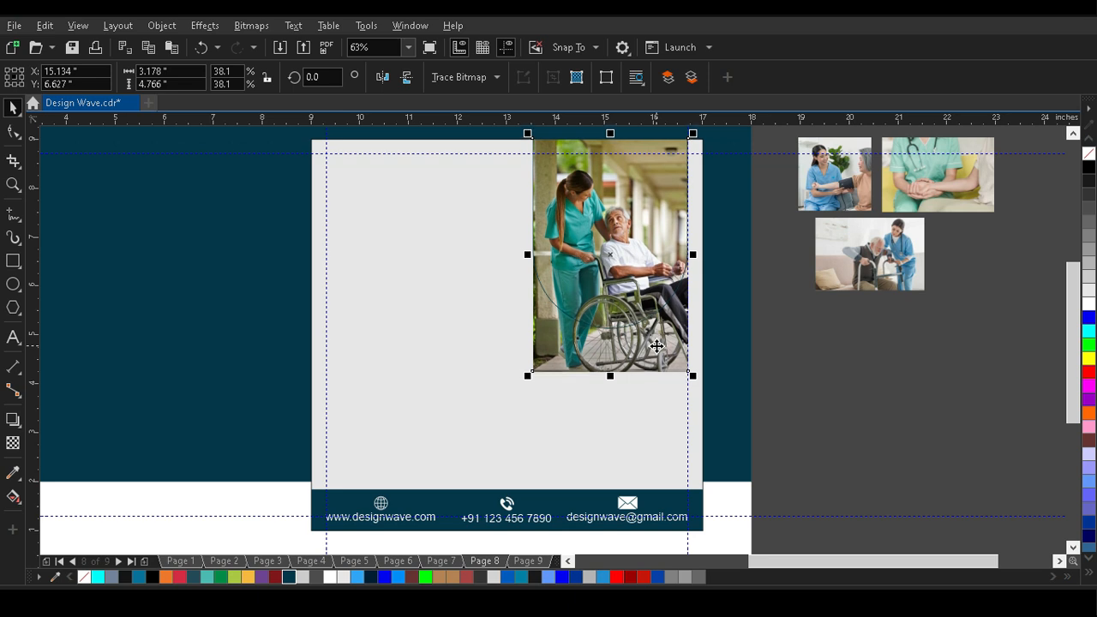
pyautogui.rightClick(592, 345)
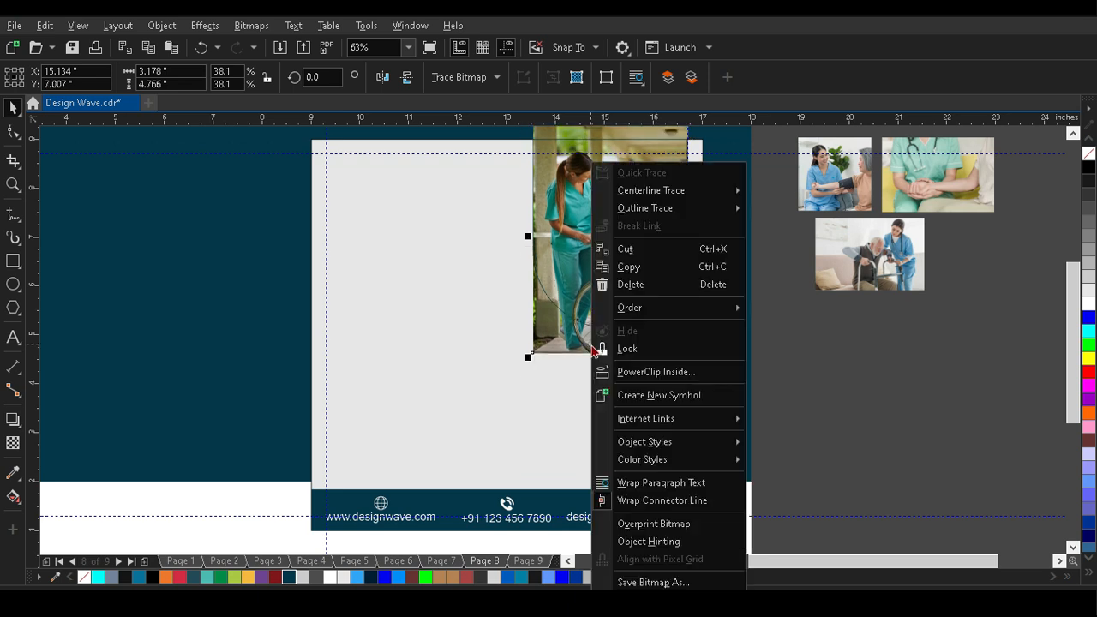
pyautogui.click(677, 372)
pyautogui.click(610, 291)
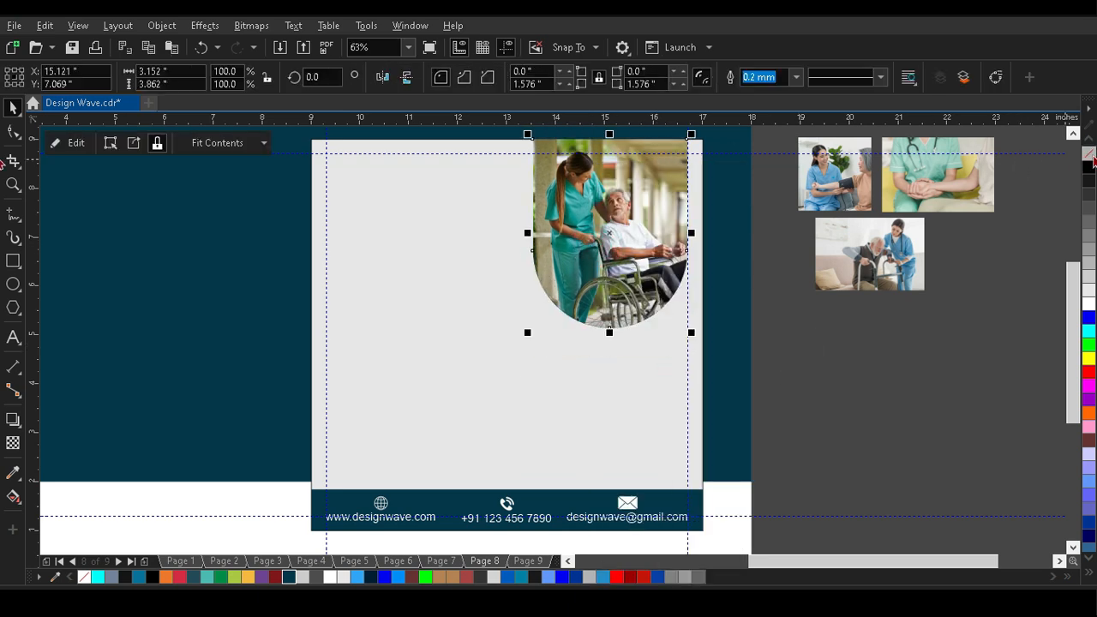
pyautogui.click(544, 345)
# Add the two-line heading "HOMECARE SERVICE" in Aharoni beside the photo and enlarge it to about 50.6 pt.
pyautogui.scroll(-1, 799, 365)
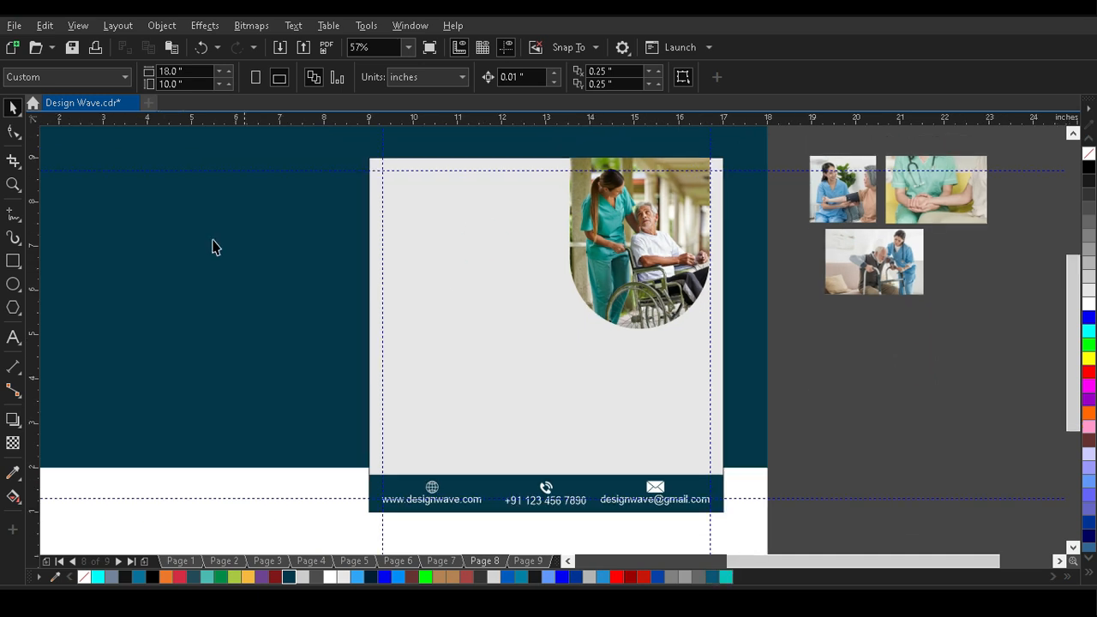
pyautogui.click(13, 339)
pyautogui.click(396, 250)
pyautogui.click(558, 77)
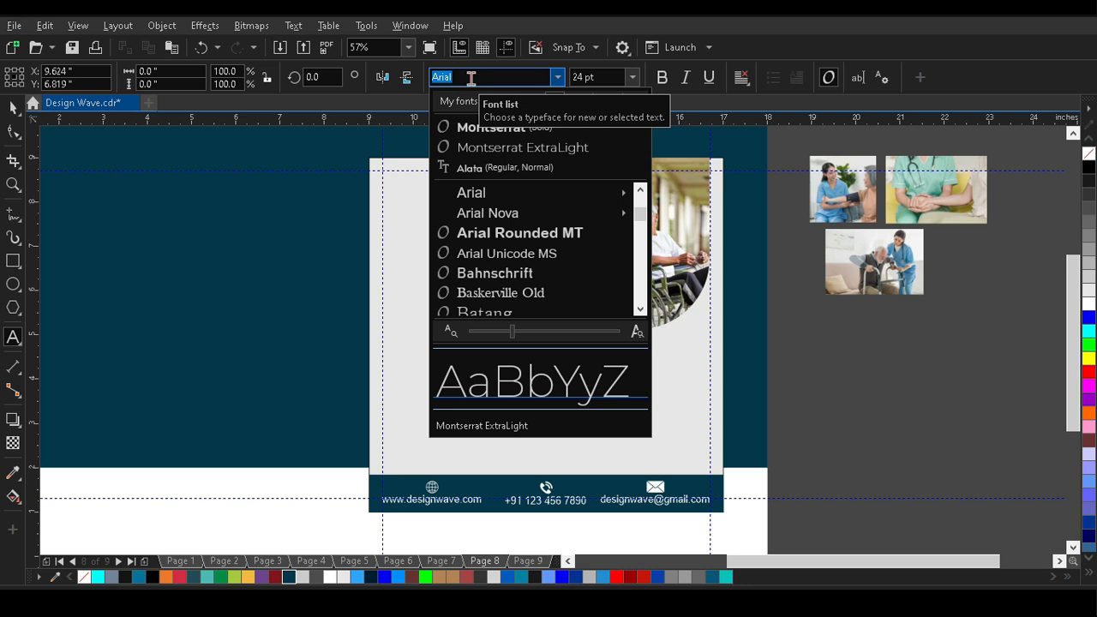
pyautogui.write('A')
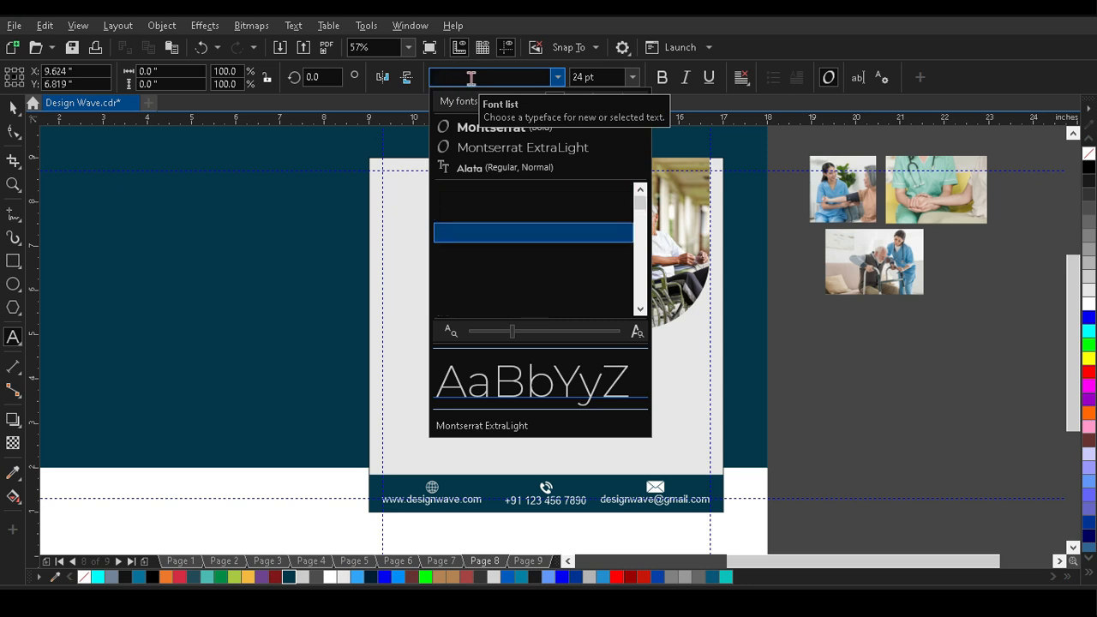
pyautogui.click(558, 77)
pyautogui.click(558, 77)
pyautogui.click(640, 311)
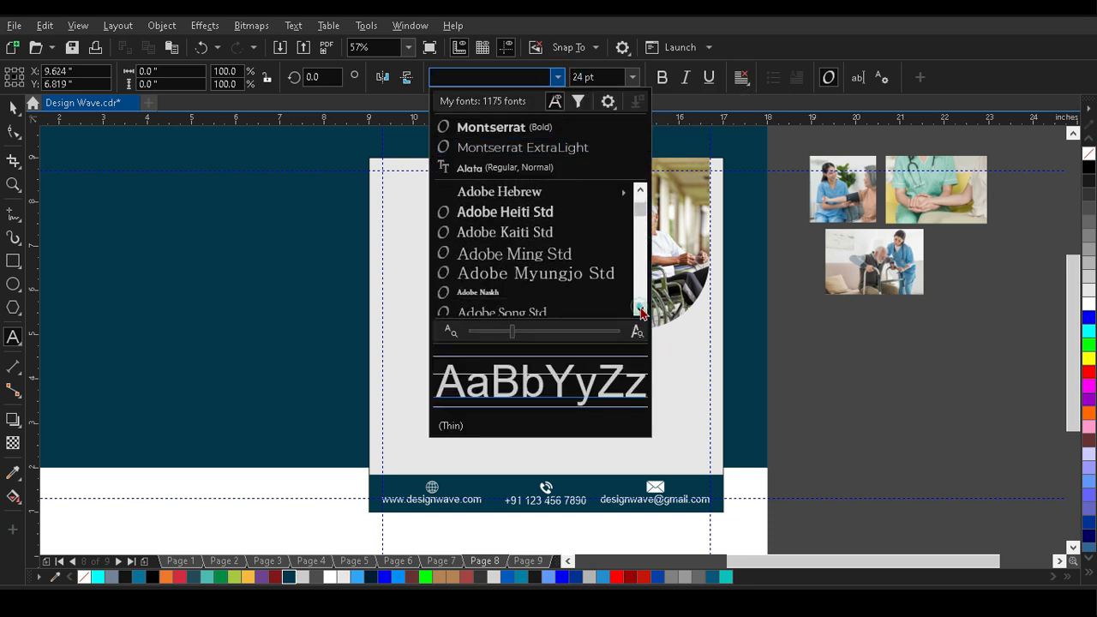
pyautogui.click(524, 240)
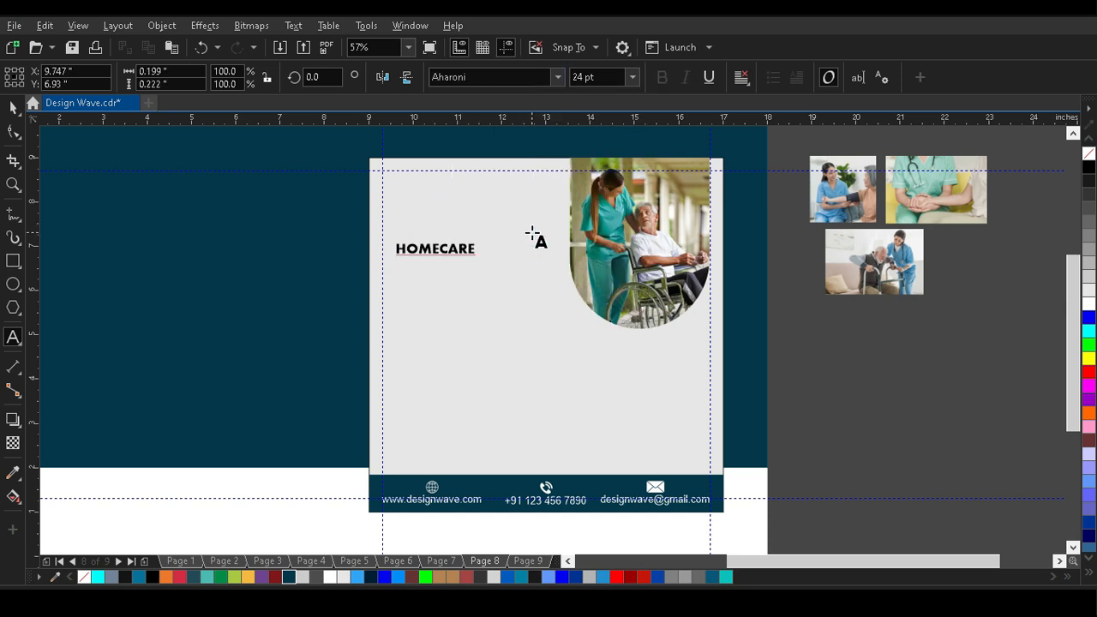
pyautogui.click(13, 108)
pyautogui.moveTo(487, 295); pyautogui.dragTo(498, 300)
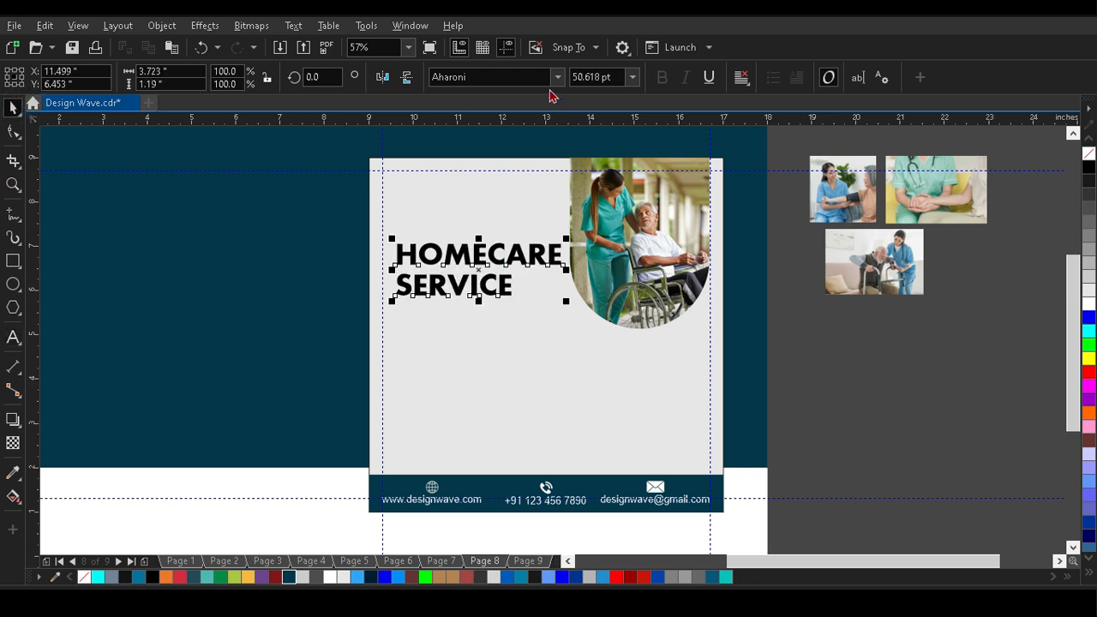
# Change the heading's font to Impact.
pyautogui.click(510, 76)
pyautogui.write('IMPA')
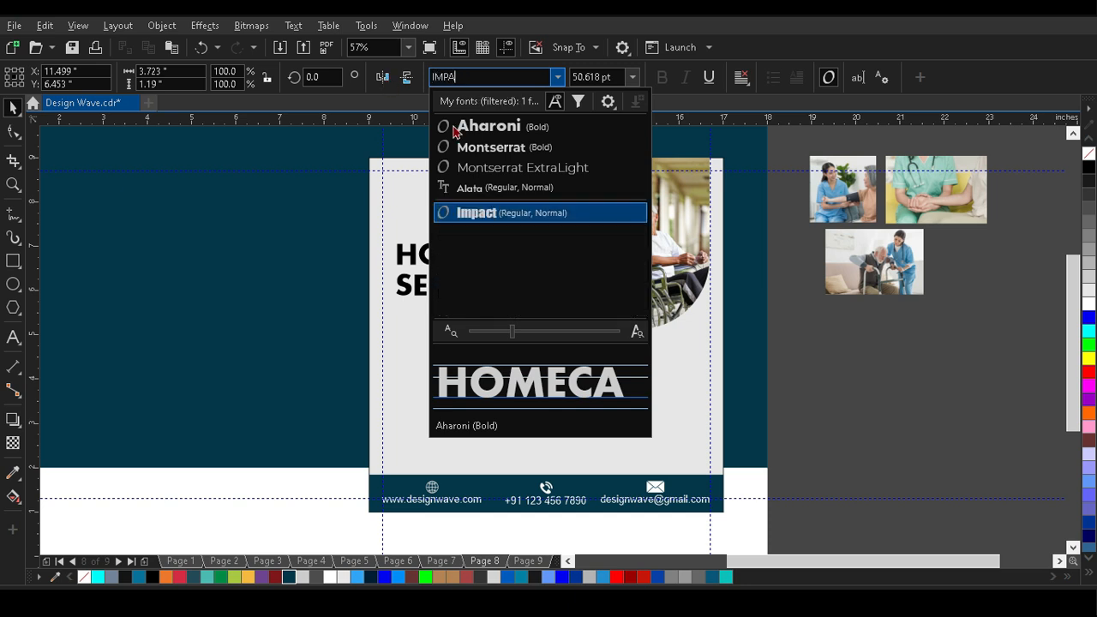
pyautogui.click(477, 212)
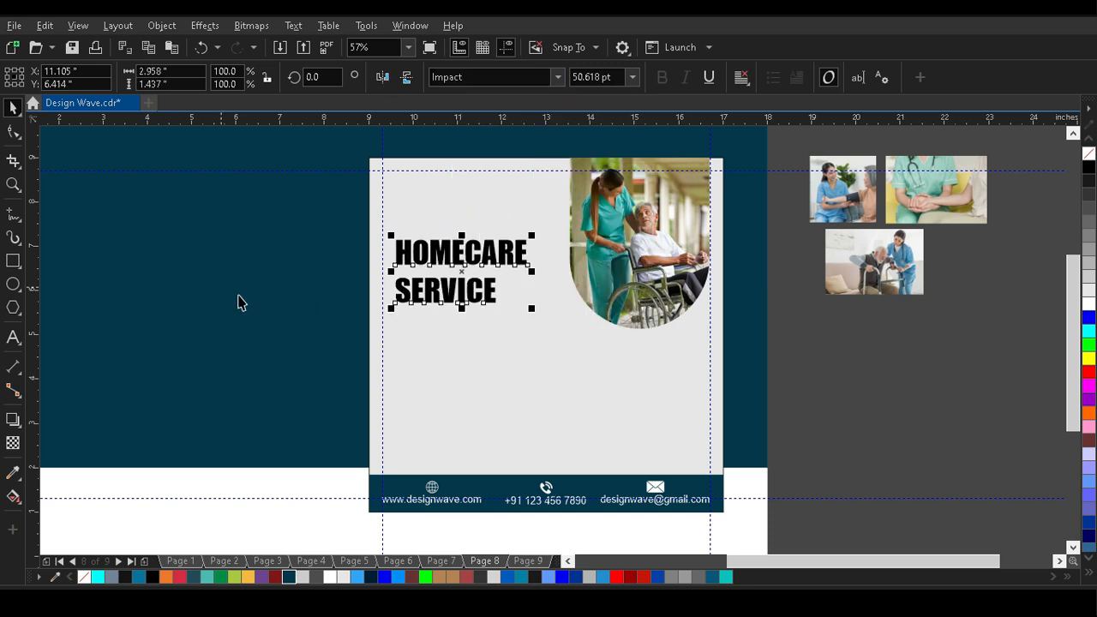
# Enlarge the heading to about 66.4 pt and position it against the left margin guideline.
pyautogui.scroll(3, 391, 308)
pyautogui.moveTo(391, 311); pyautogui.dragTo(366, 379)
pyautogui.scroll(-2, 376, 206)
pyautogui.moveTo(458, 238); pyautogui.dragTo(474, 261)
pyautogui.click(696, 259)
# Colour HOMECARE dark teal and SERVICE light teal, and nudge SERVICE up closer to HOMECARE.
pyautogui.scroll(3, 425, 240)
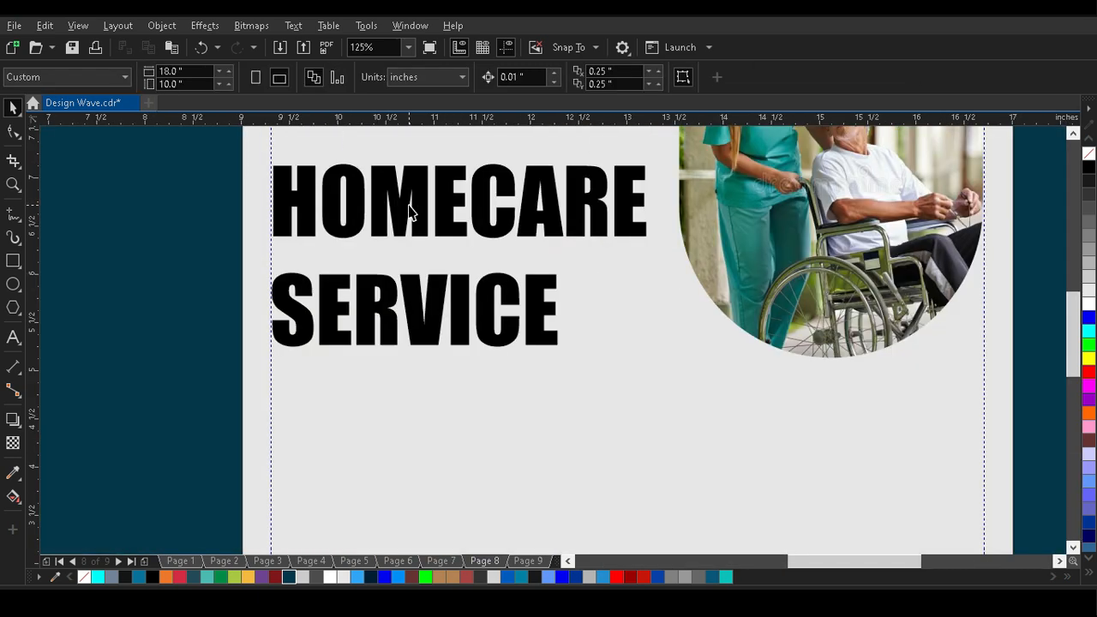
pyautogui.click(413, 218)
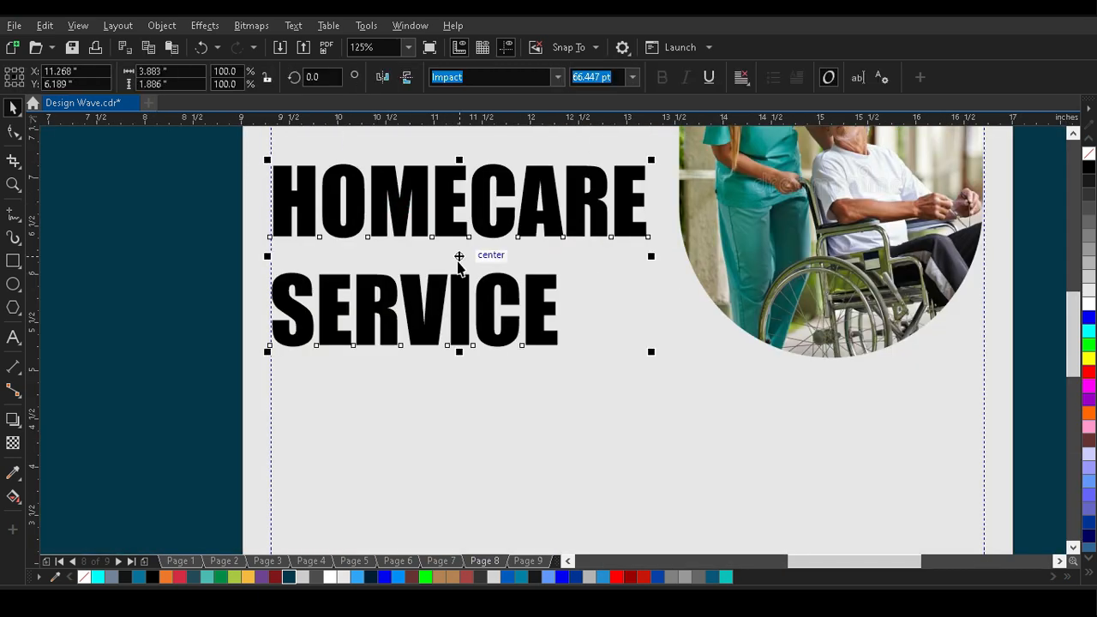
pyautogui.click(289, 577)
pyautogui.click(383, 343)
pyautogui.click(727, 578)
pyautogui.press('Up')
pyautogui.press('Up')
pyautogui.press('Up')
pyautogui.press('Up')
pyautogui.press('Up')
pyautogui.press('Up')
# Draw a dark teal rectangle about 7.39 × 2.76 inches between the side guidelines below the heading, with 0.276-inch rounded corners.
pyautogui.press('z')
pyautogui.scroll(-2, 573, 369)
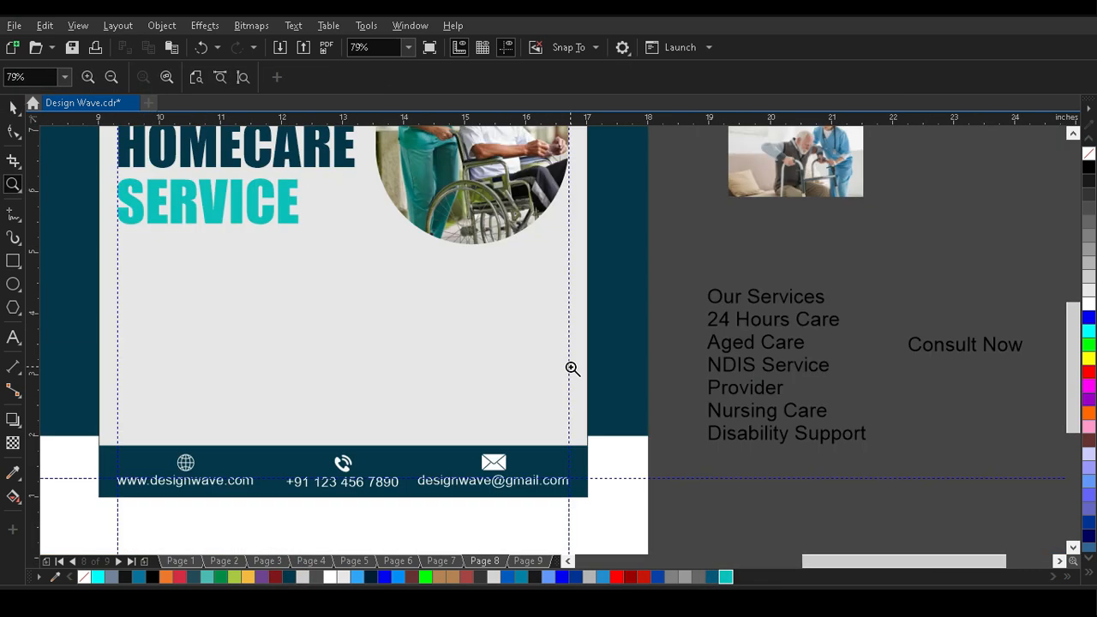
pyautogui.click(13, 261)
pyautogui.moveTo(117, 259); pyautogui.dragTo(568, 427)
pyautogui.click(13, 130)
pyautogui.moveTo(117, 260); pyautogui.dragTo(132, 274)
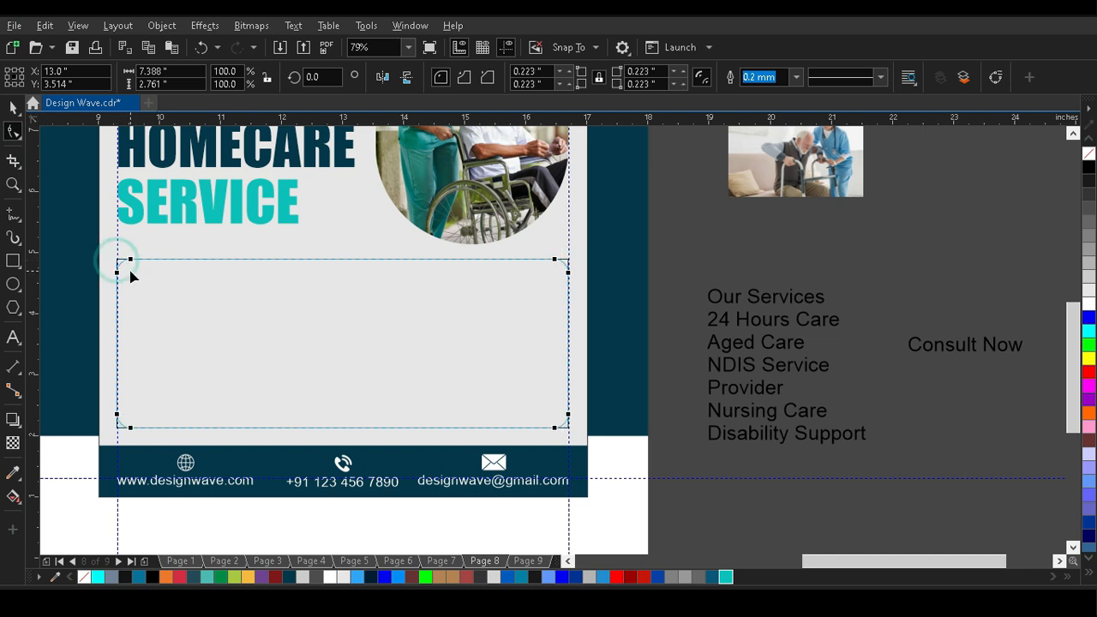
pyautogui.click(13, 107)
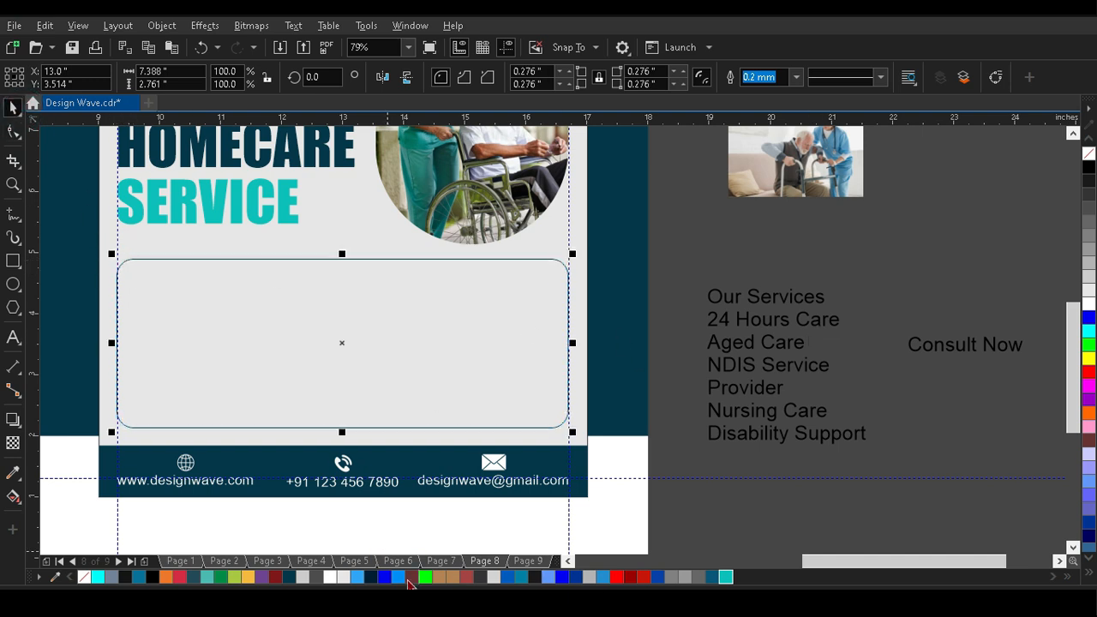
pyautogui.click(289, 577)
pyautogui.click(994, 238)
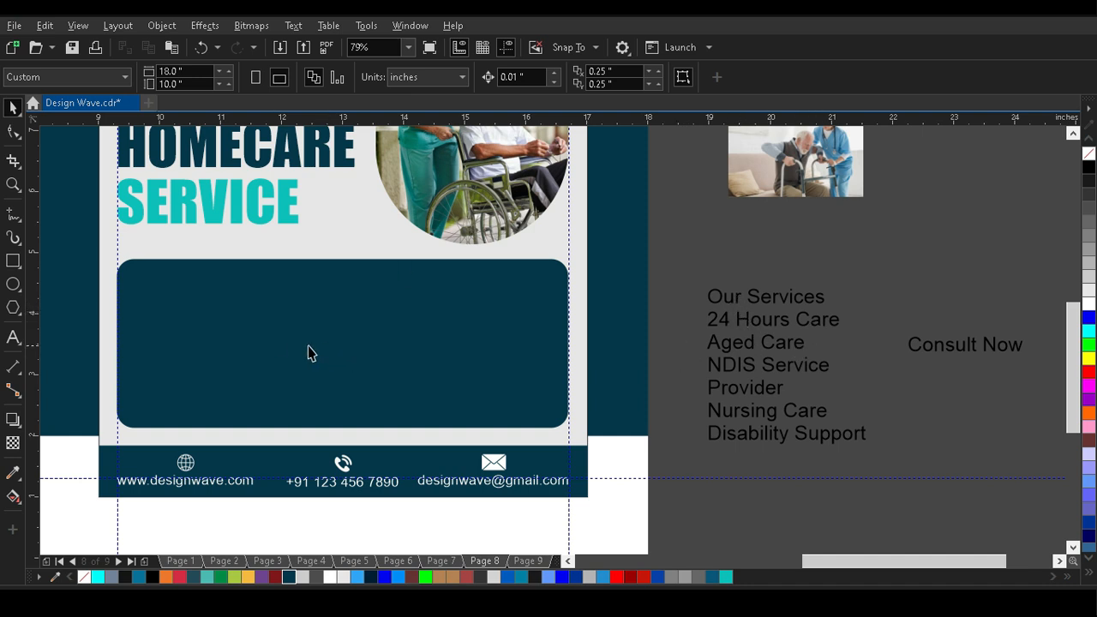
# Draw a white rectangle about 1.07 × 0.84 inches without an outline on the dark teal box.
pyautogui.press('z')
pyautogui.moveTo(580, 444); pyautogui.dragTo(581, 443)
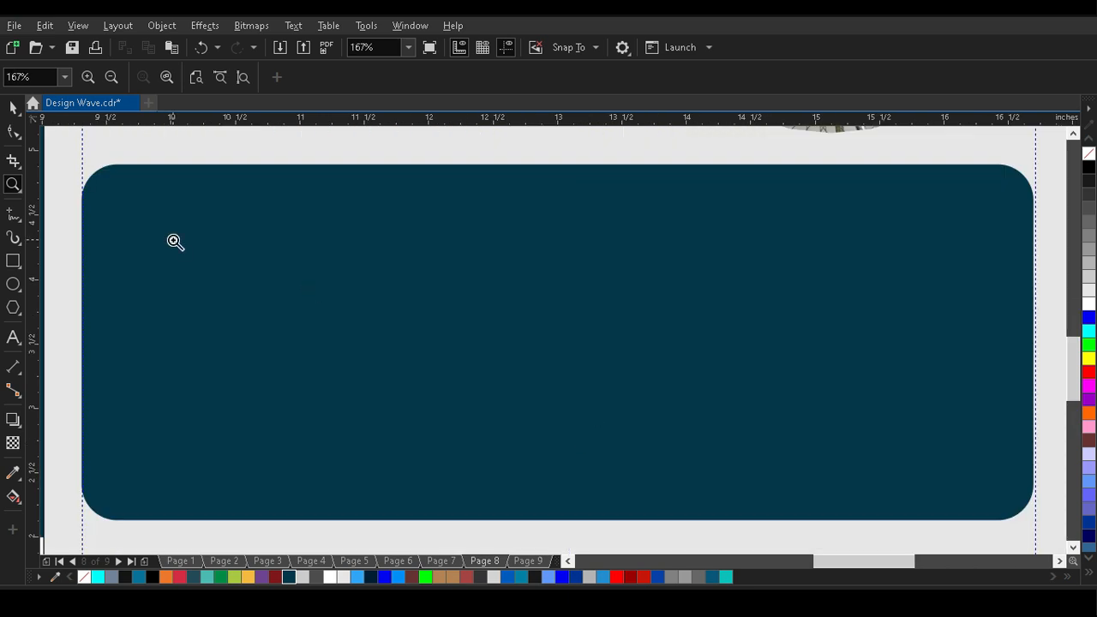
pyautogui.click(12, 108)
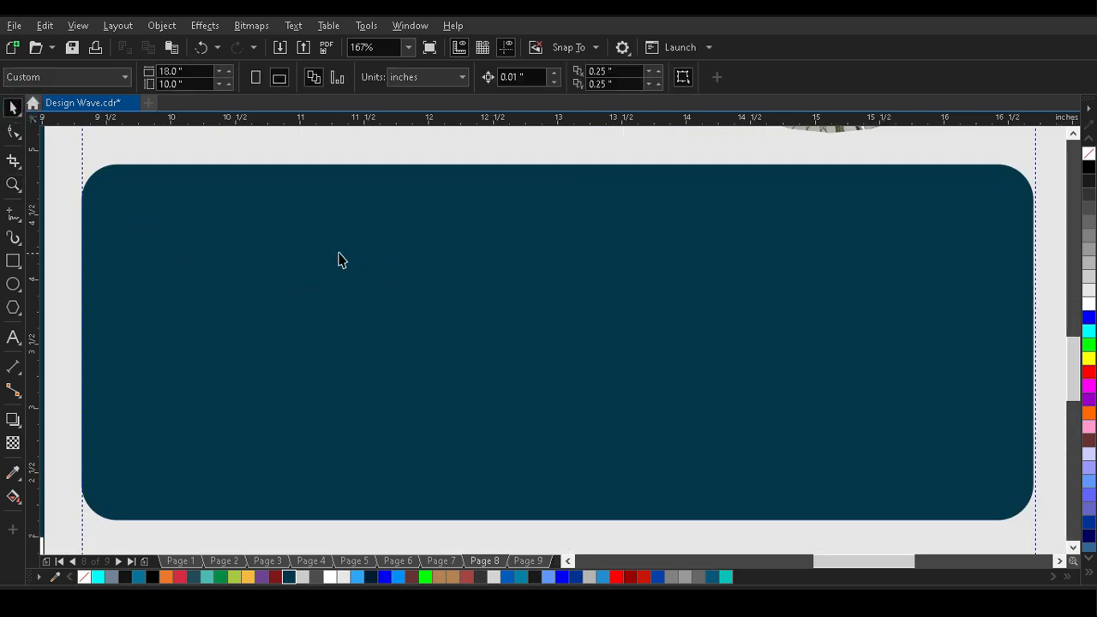
pyautogui.click(272, 262)
pyautogui.click(13, 261)
pyautogui.moveTo(253, 271)
pyautogui.mouseDown()
pyautogui.moveTo(308, 340)
pyautogui.moveTo(390, 378)
pyautogui.mouseUp()
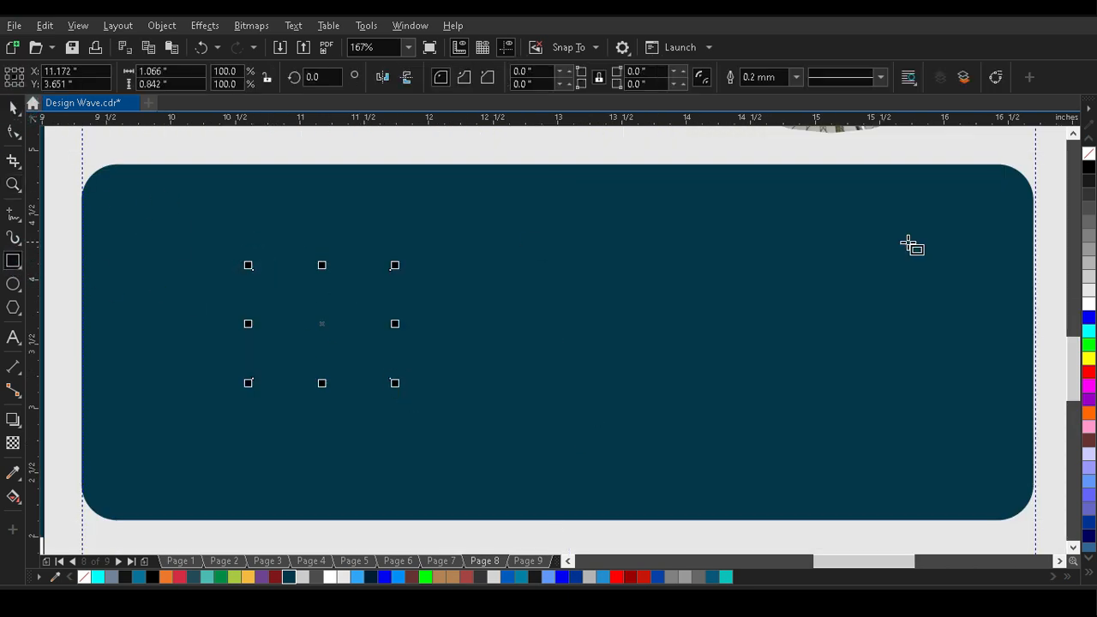
pyautogui.click(1089, 304)
pyautogui.rightClick(1090, 154)
# Set the white rectangle's width and height to 0.3 inch.
pyautogui.click(188, 71)
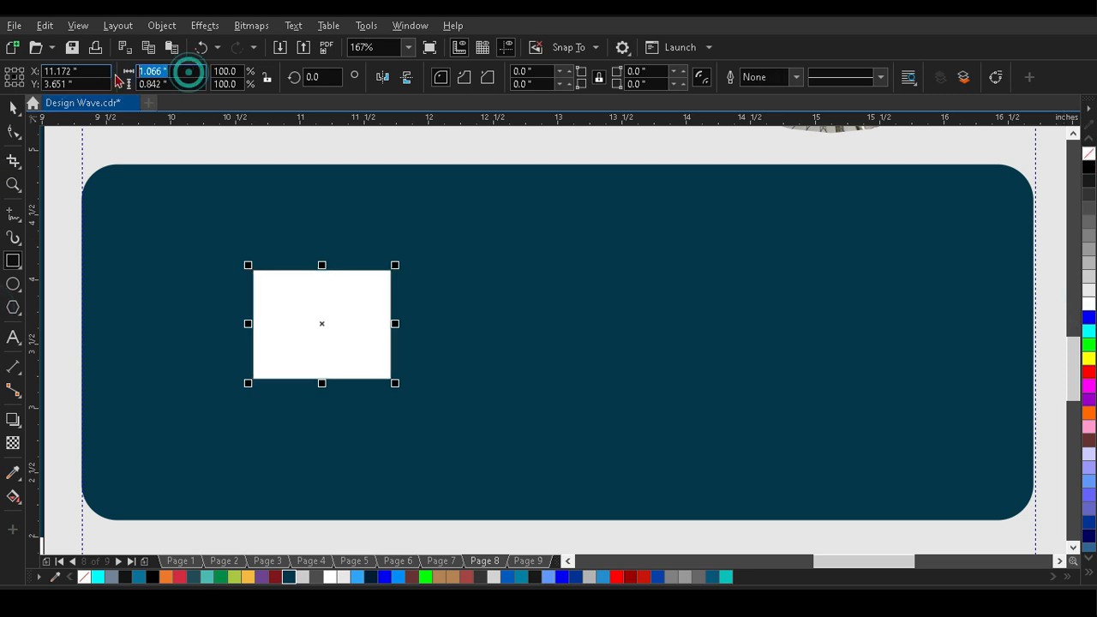
pyautogui.write('0.30')
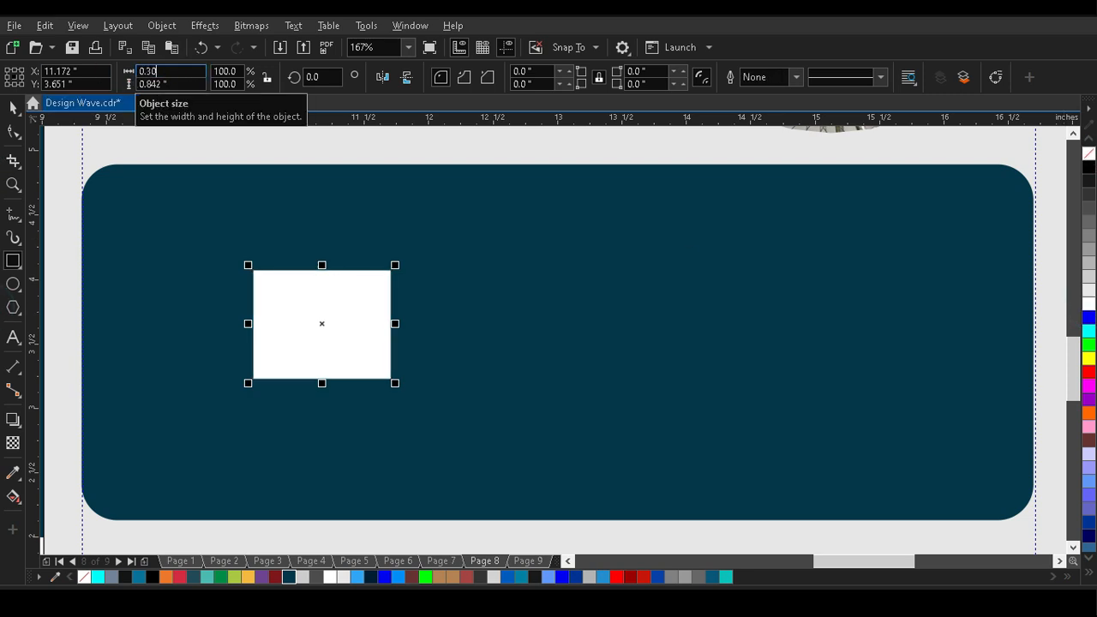
pyautogui.write('.3')
pyautogui.press('Return')
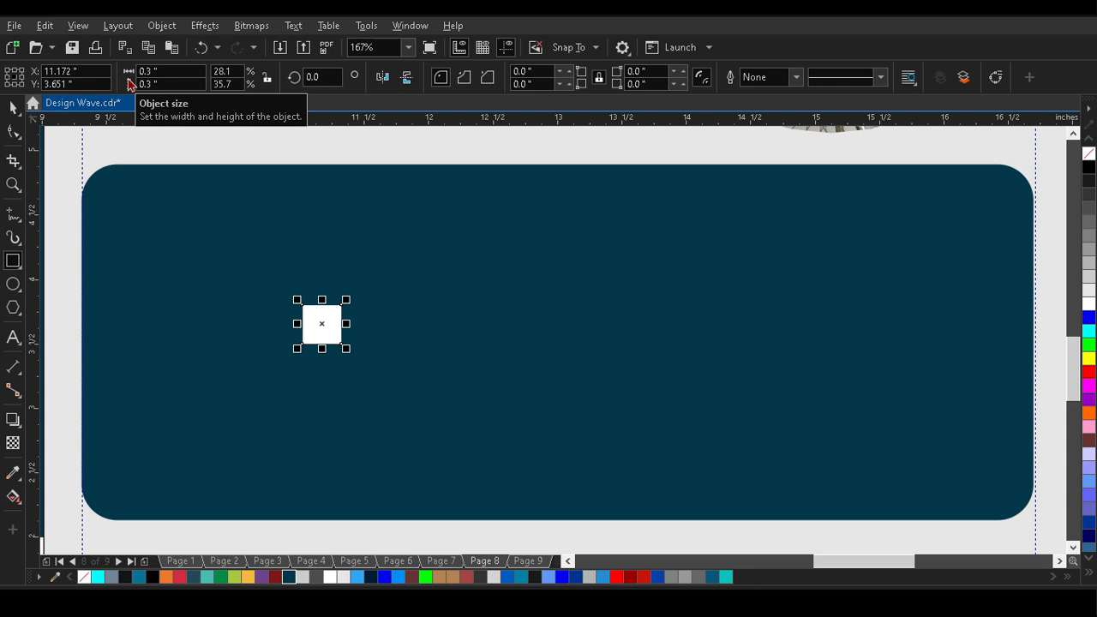
# Align the white square to the dark teal box's top-left corner and place vertical and horizontal guidelines along its inner edges.
pyautogui.click(417, 323)
pyautogui.click(13, 108)
pyautogui.press('l')
pyautogui.press('t')
pyautogui.moveTo(196, 119); pyautogui.dragTo(102, 203)
pyautogui.moveTo(40, 249); pyautogui.dragTo(120, 197)
# Align the square to the box's bottom-right corner, add guidelines along its inner edges, and delete the square.
pyautogui.press('b')
pyautogui.press('r')
pyautogui.moveTo(994, 123); pyautogui.dragTo(1014, 481)
pyautogui.moveTo(37, 421); pyautogui.dragTo(994, 501)
pyautogui.click(1010, 503)
pyautogui.press('Delete')
# Place the services text list in white on the left part of the dark teal box, reduced to about 13 pt.
pyautogui.scroll(-4, 261, 309)
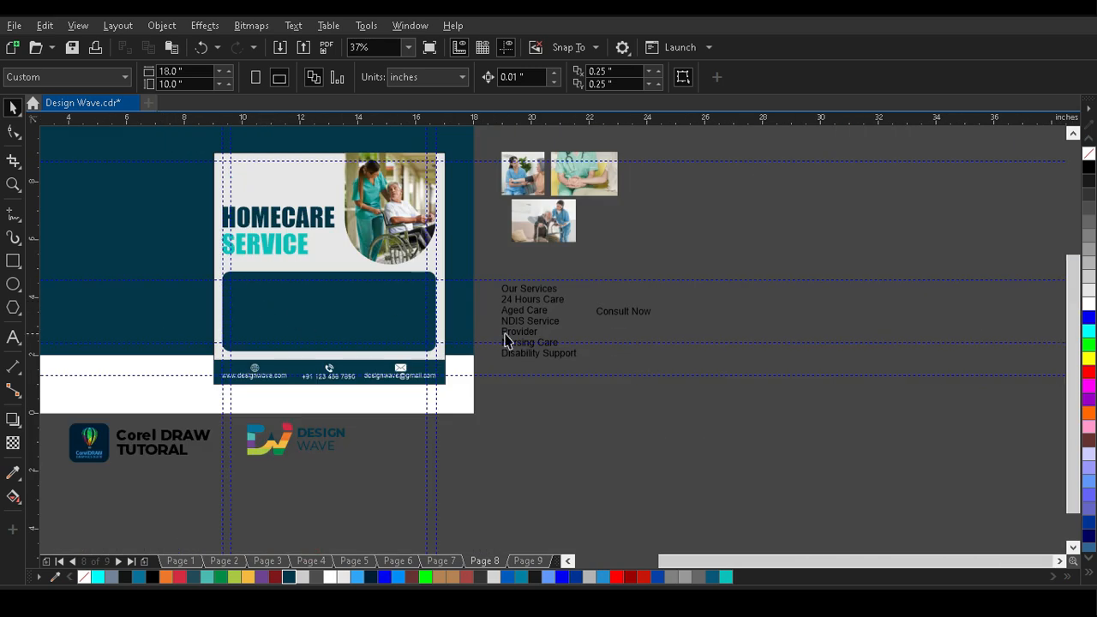
pyautogui.scroll(4, 271, 277)
pyautogui.scroll(-3, 406, 202)
pyautogui.moveTo(843, 304); pyautogui.dragTo(641, 324)
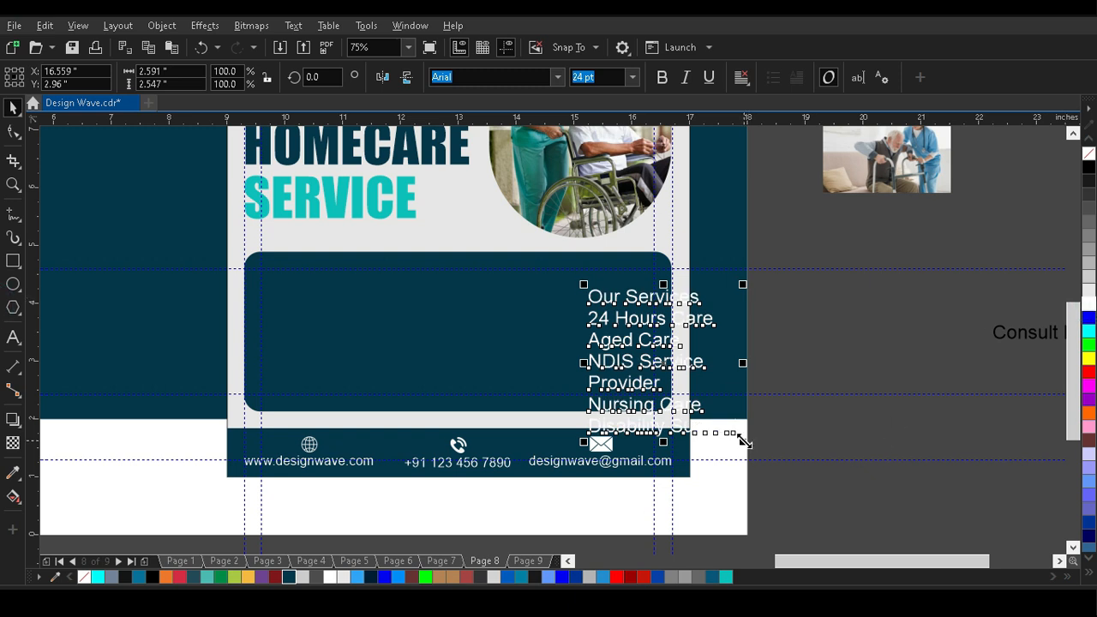
pyautogui.moveTo(744, 440); pyautogui.dragTo(674, 375)
pyautogui.moveTo(609, 307); pyautogui.dragTo(317, 299)
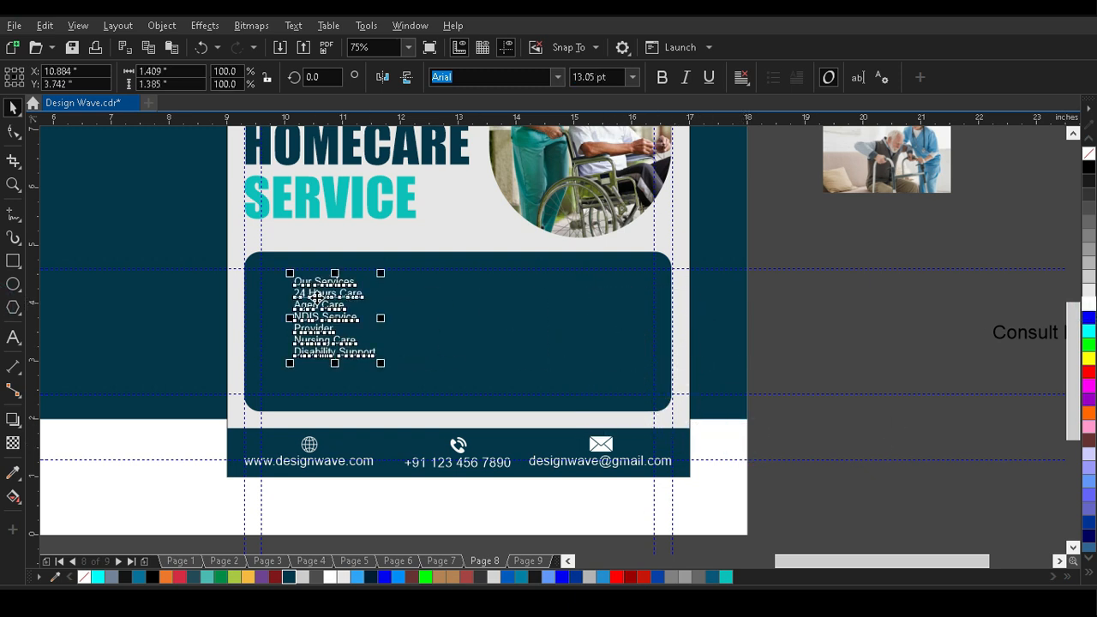
# Set the whole services text list in Montserrat Bold.
pyautogui.scroll(4, 315, 296)
pyautogui.doubleClick(415, 225)
pyautogui.moveTo(510, 238); pyautogui.dragTo(269, 228)
pyautogui.click(357, 292)
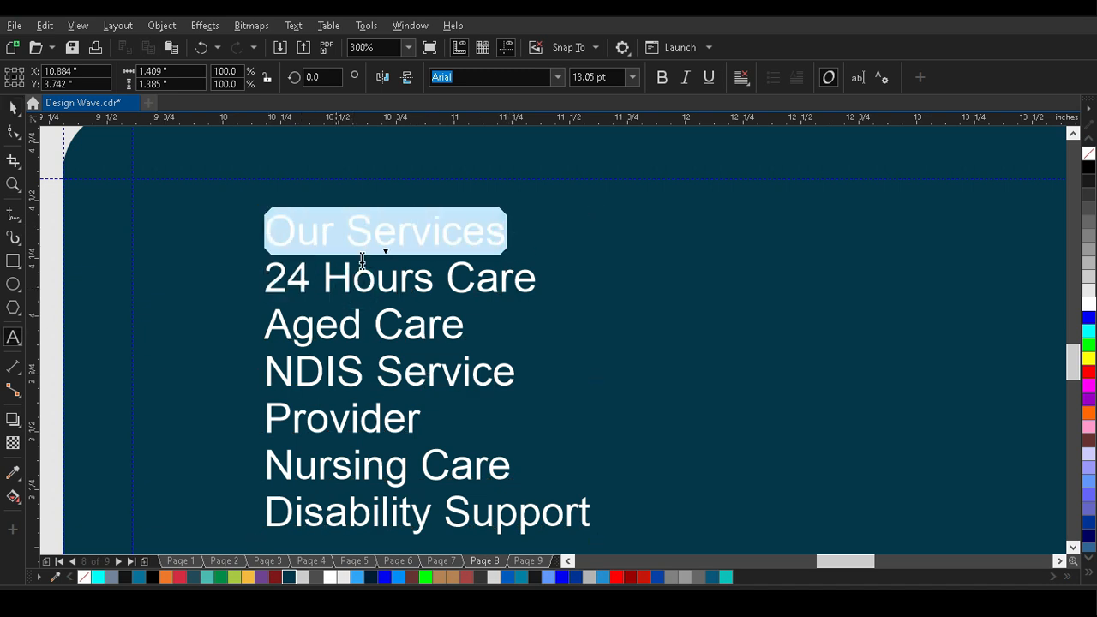
pyautogui.click(13, 109)
pyautogui.click(558, 76)
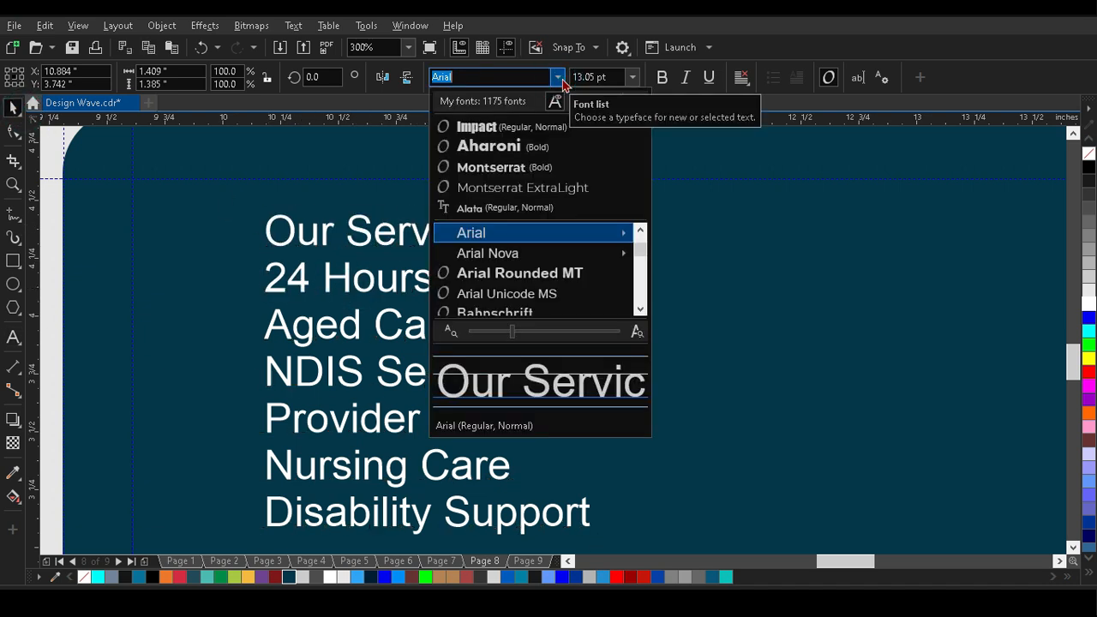
pyautogui.click(529, 169)
# Cut "Our Services" out of the list, paste it as a separate heading above, and move the remaining list down.
pyautogui.doubleClick(507, 233)
pyautogui.moveTo(540, 231); pyautogui.dragTo(248, 229)
pyautogui.hotkey('ctrl', 'x')
pyautogui.click(171, 191)
pyautogui.hotkey('ctrl', 'v')
pyautogui.click(13, 106)
pyautogui.moveTo(377, 248); pyautogui.dragTo(369, 314)
# Set the services list without its heading in Montserrat ExtraLight at 14 pt.
pyautogui.click(559, 78)
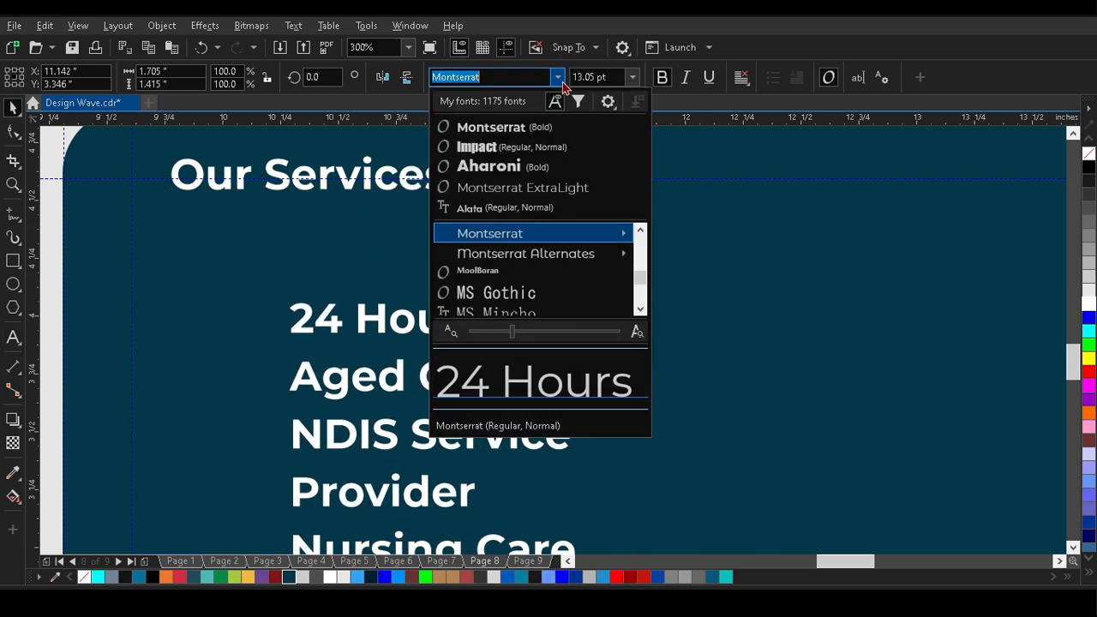
pyautogui.click(542, 188)
pyautogui.click(632, 78)
pyautogui.click(585, 208)
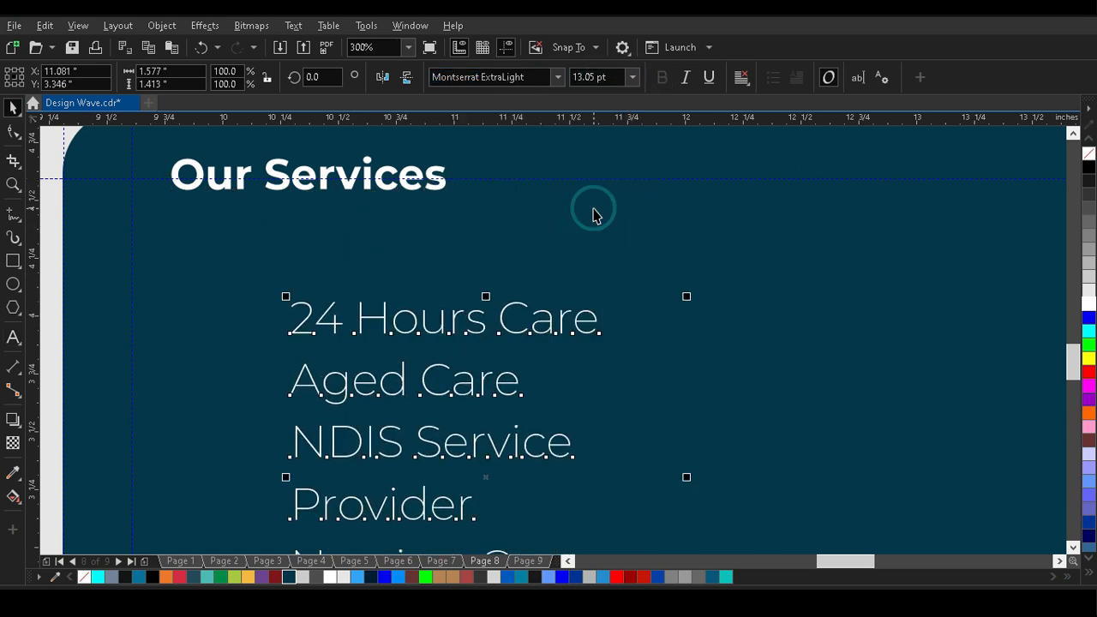
# Set the "Our Services" heading to 14 pt and place it at the box's upper-left guideline corner with the list close beneath.
pyautogui.click(431, 177)
pyautogui.click(633, 78)
pyautogui.click(585, 208)
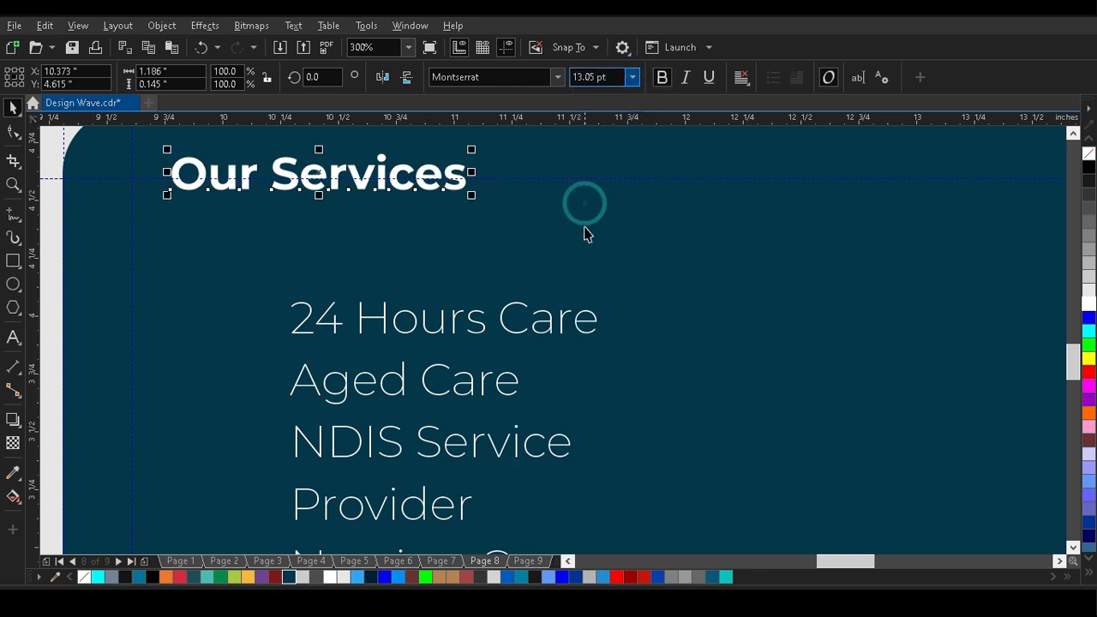
pyautogui.moveTo(172, 190); pyautogui.dragTo(159, 222)
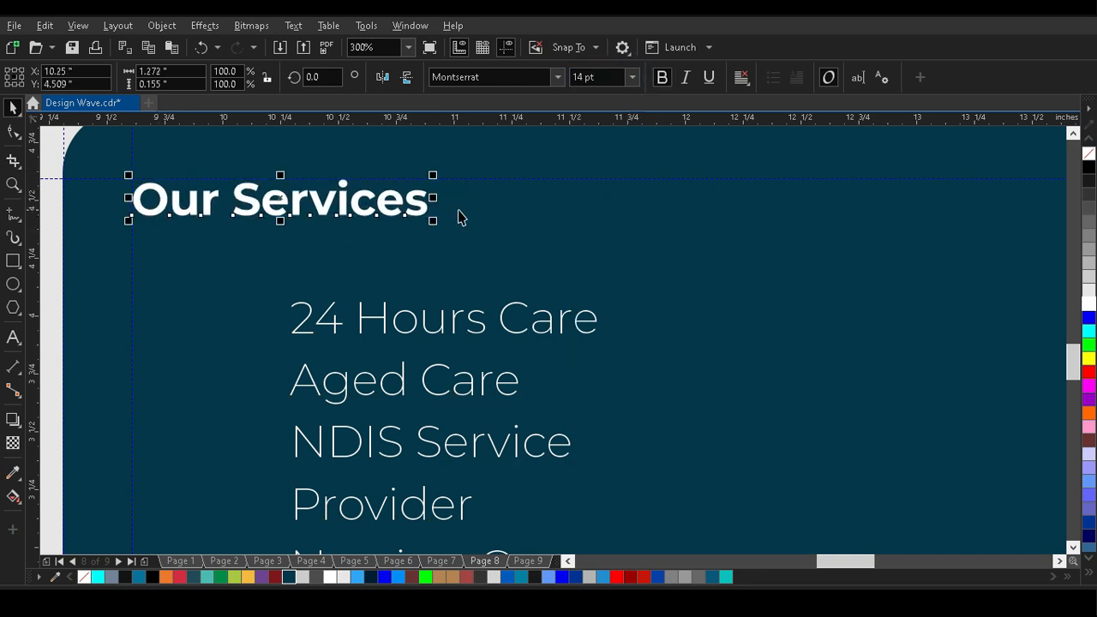
pyautogui.scroll(-2, 551, 204)
pyautogui.moveTo(447, 266); pyautogui.dragTo(417, 238)
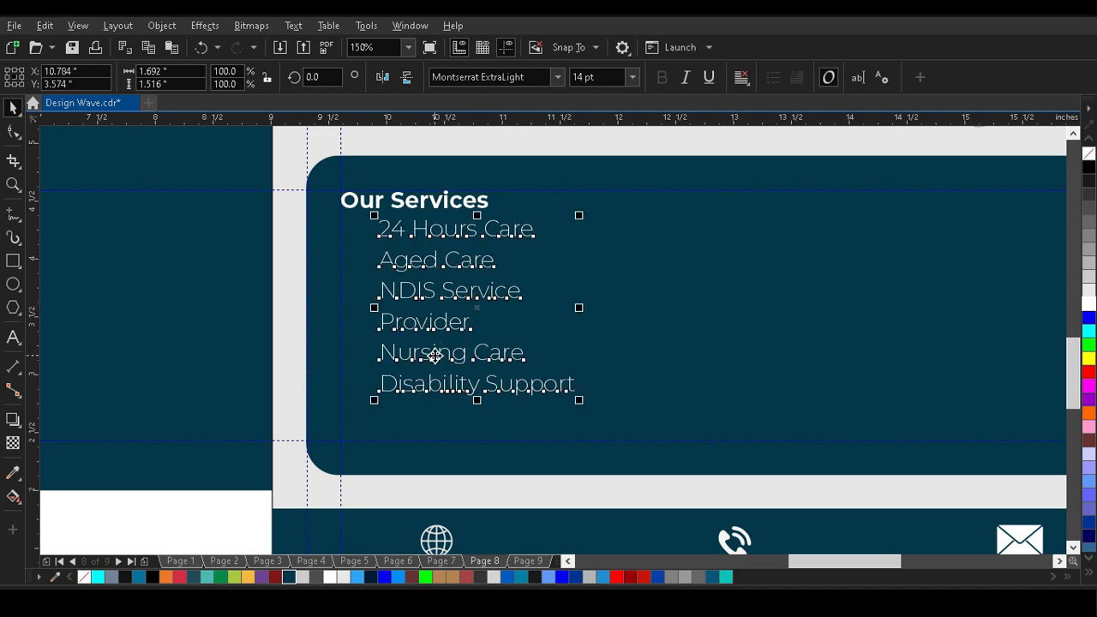
# Move "Nursing Care" and "Disability Support" into a separate text in the box's right part, top-aligned with the left list.
pyautogui.doubleClick(383, 352)
pyautogui.moveTo(382, 352); pyautogui.dragTo(584, 391)
pyautogui.press('Delete')
pyautogui.press('Escape')
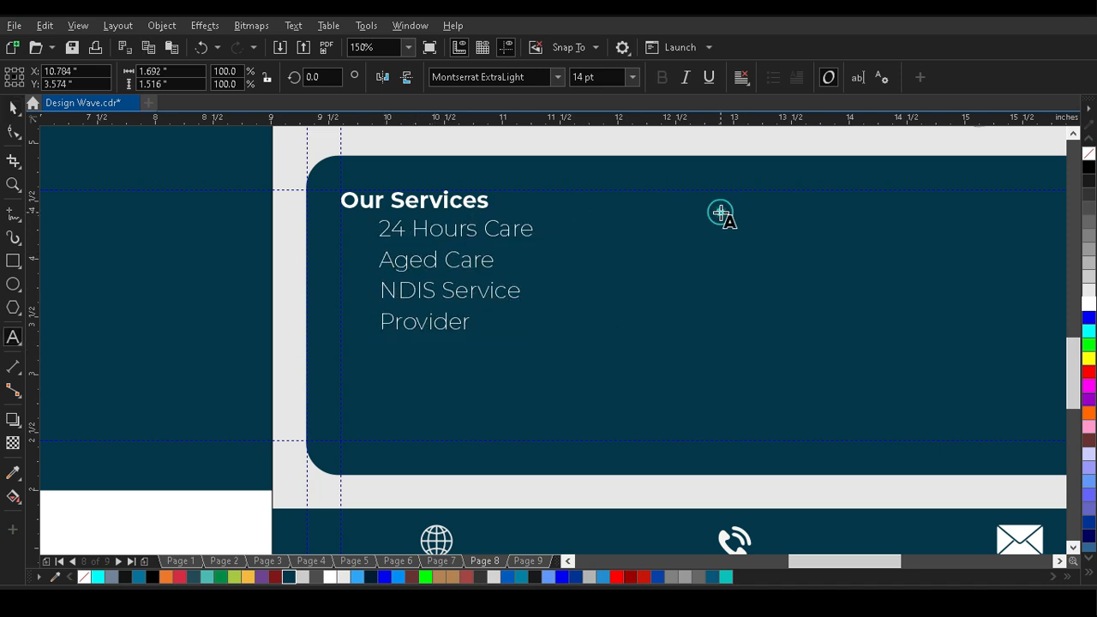
pyautogui.click(720, 212)
pyautogui.hotkey('ctrl', 'v')
pyautogui.press('Escape')
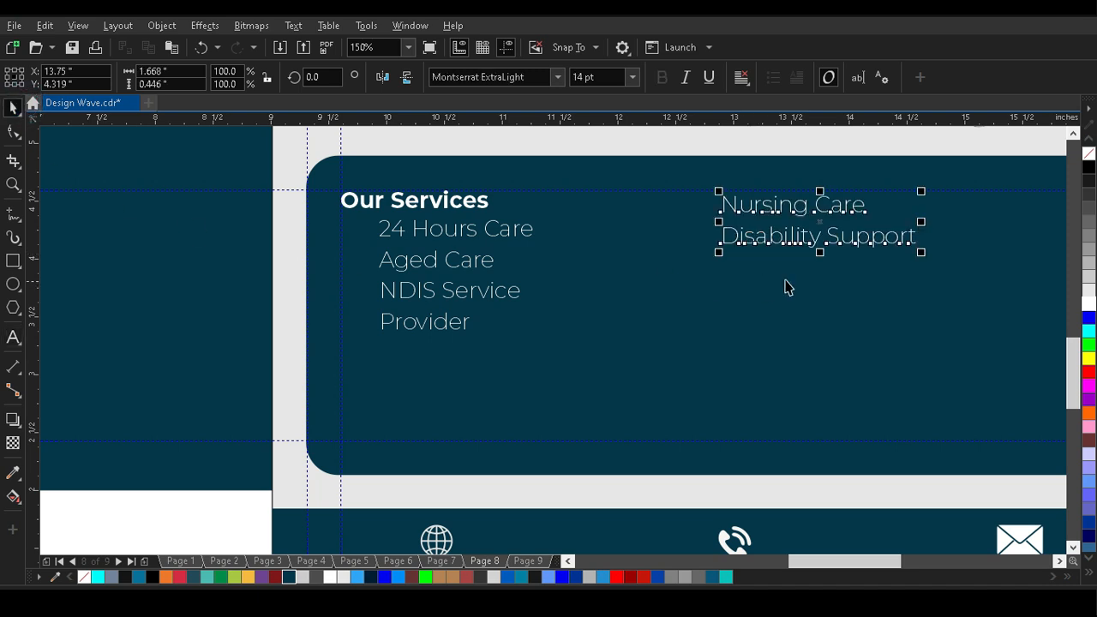
pyautogui.keyDown('shift'); pyautogui.click(523, 229); pyautogui.keyUp('shift')
pyautogui.press('t')
pyautogui.scroll(-2, 468, 316)
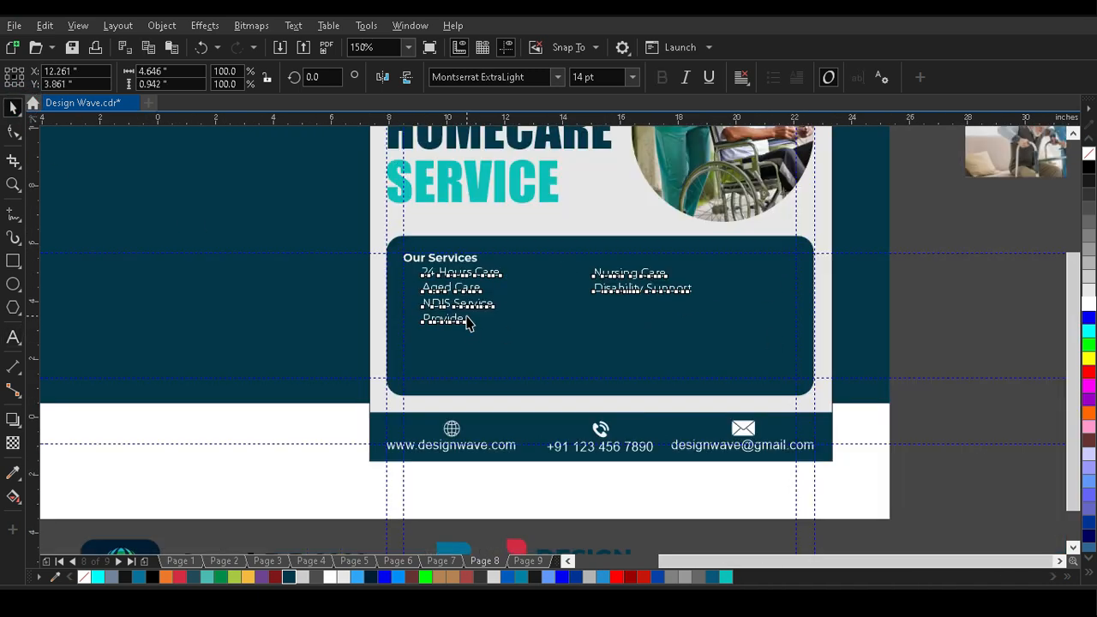
pyautogui.click(747, 306)
# Break "Disability Support" into two lines in the right-hand services text.
pyautogui.scroll(2, 463, 310)
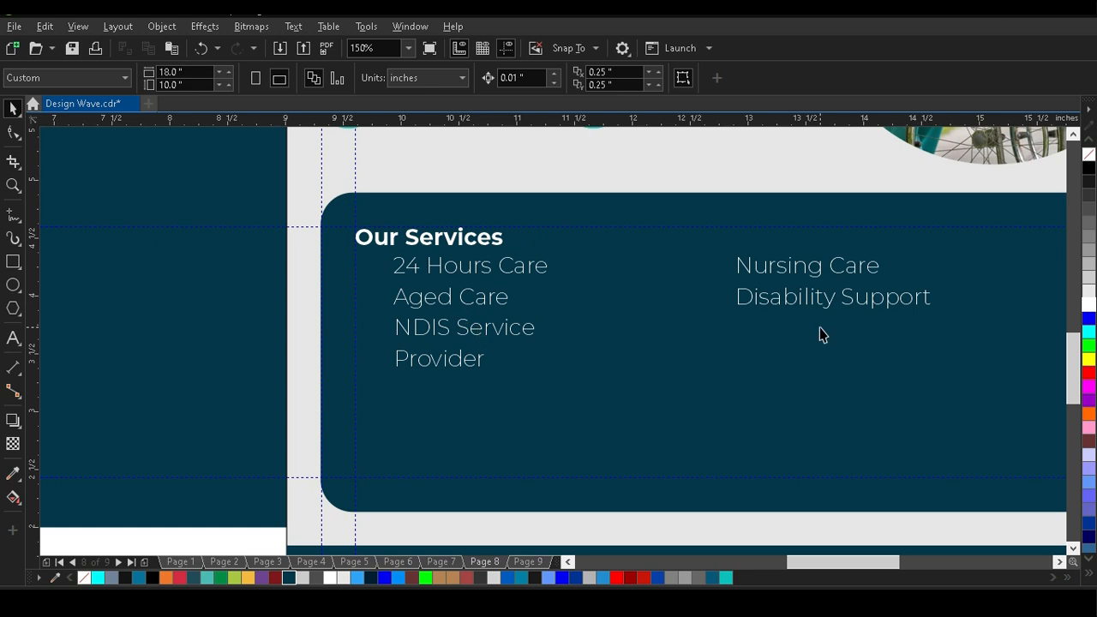
pyautogui.doubleClick(852, 306)
pyautogui.press('Return')
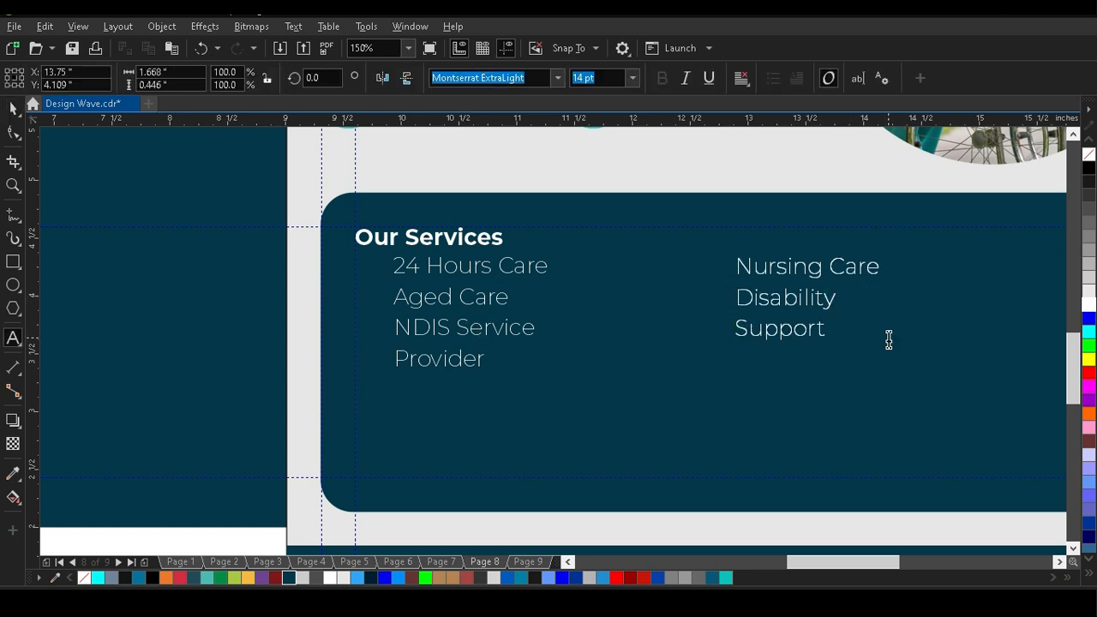
pyautogui.click(13, 108)
pyautogui.press('Escape')
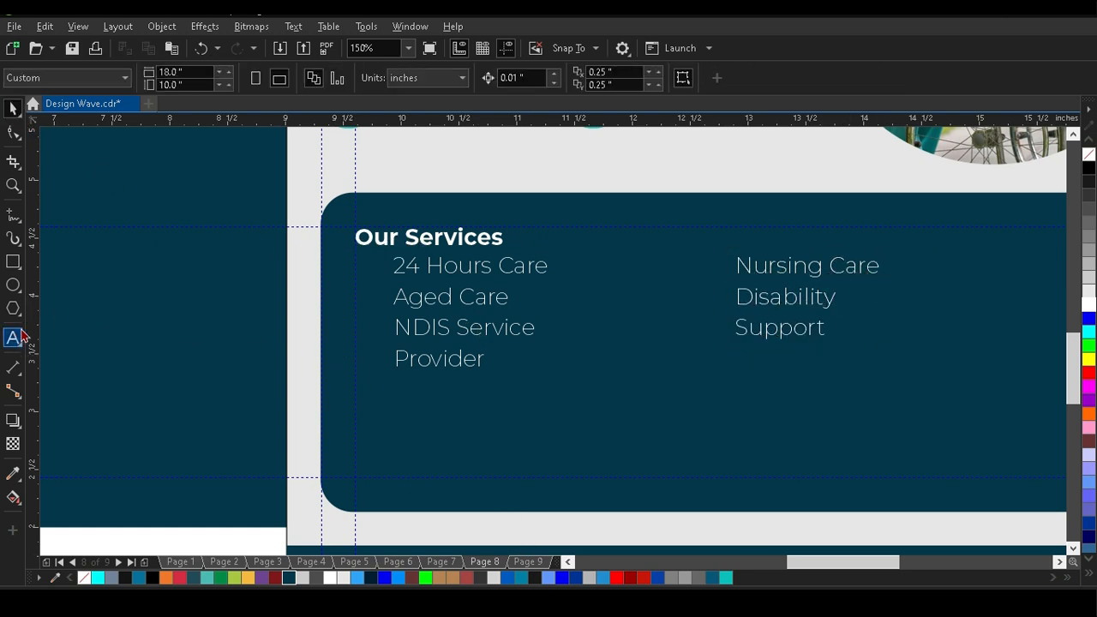
# Draw a circle about 0.91 inch wide between the two lists, filled bright green without an outline.
pyautogui.click(13, 285)
pyautogui.moveTo(573, 346); pyautogui.dragTo(688, 461)
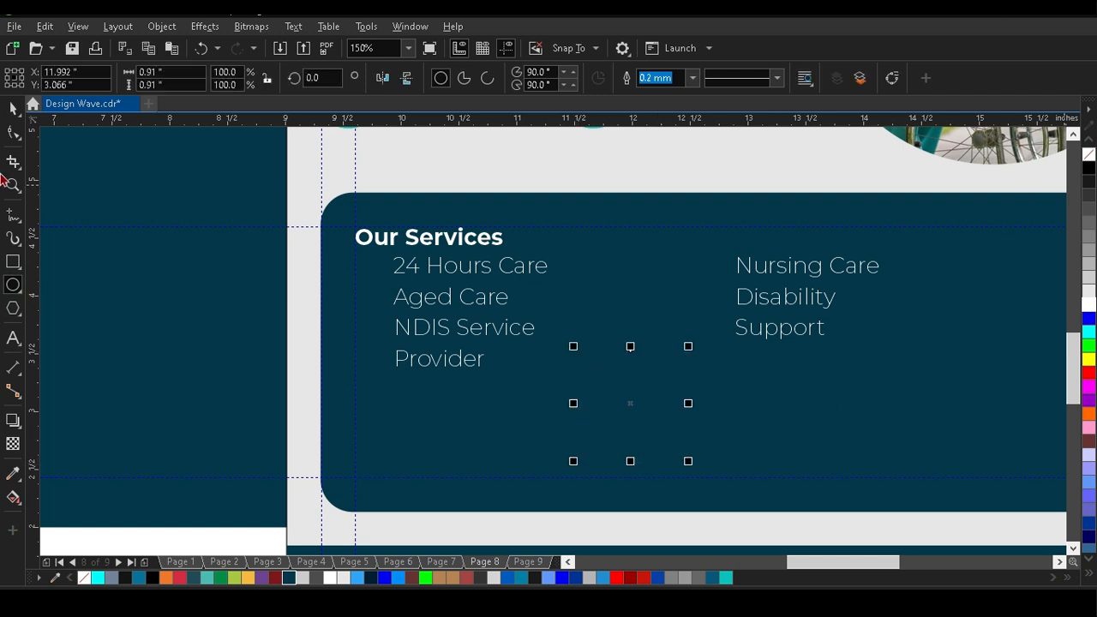
pyautogui.click(1089, 350)
pyautogui.rightClick(1088, 155)
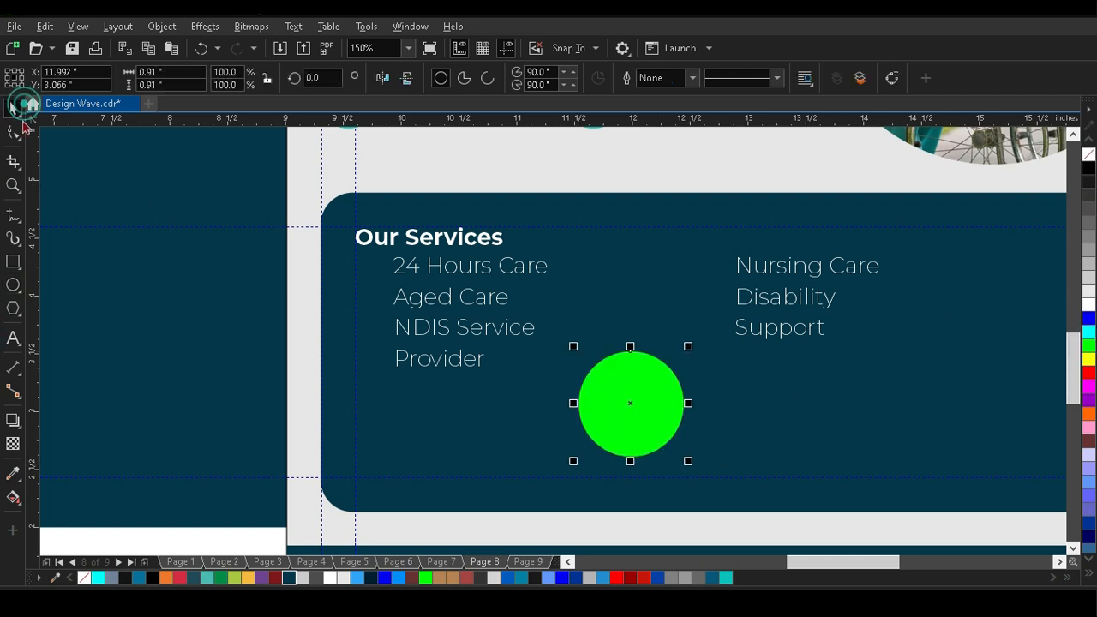
# Apply a horizontal linear gradient to the circle, from bright green to the darker palette green.
pyautogui.click(13, 497)
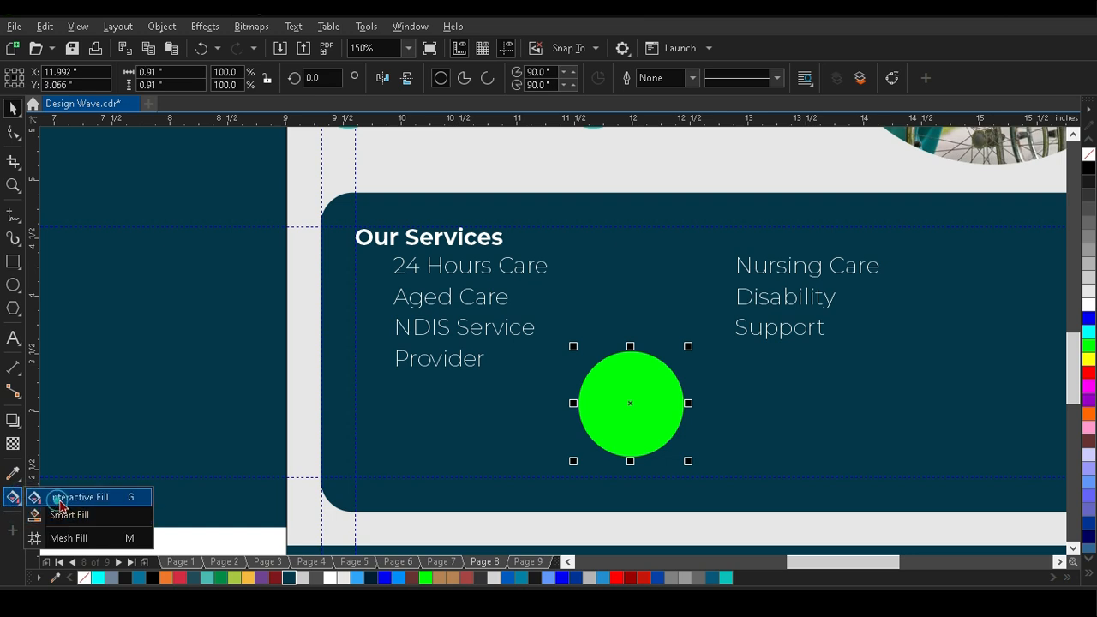
pyautogui.moveTo(579, 404); pyautogui.dragTo(684, 404)
pyautogui.moveTo(221, 578); pyautogui.dragTo(683, 404)
pyautogui.click(11, 109)
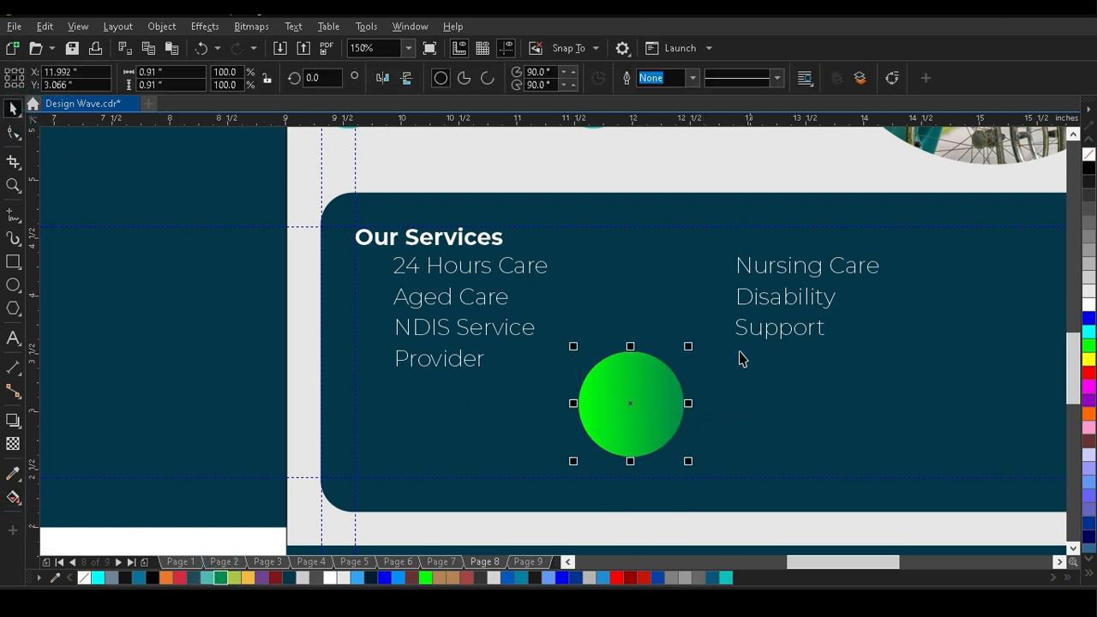
# Draw a check mark of two straight segments over the green circle with the Pen tool.
pyautogui.click(19, 218)
pyautogui.click(60, 267)
pyautogui.click(629, 438)
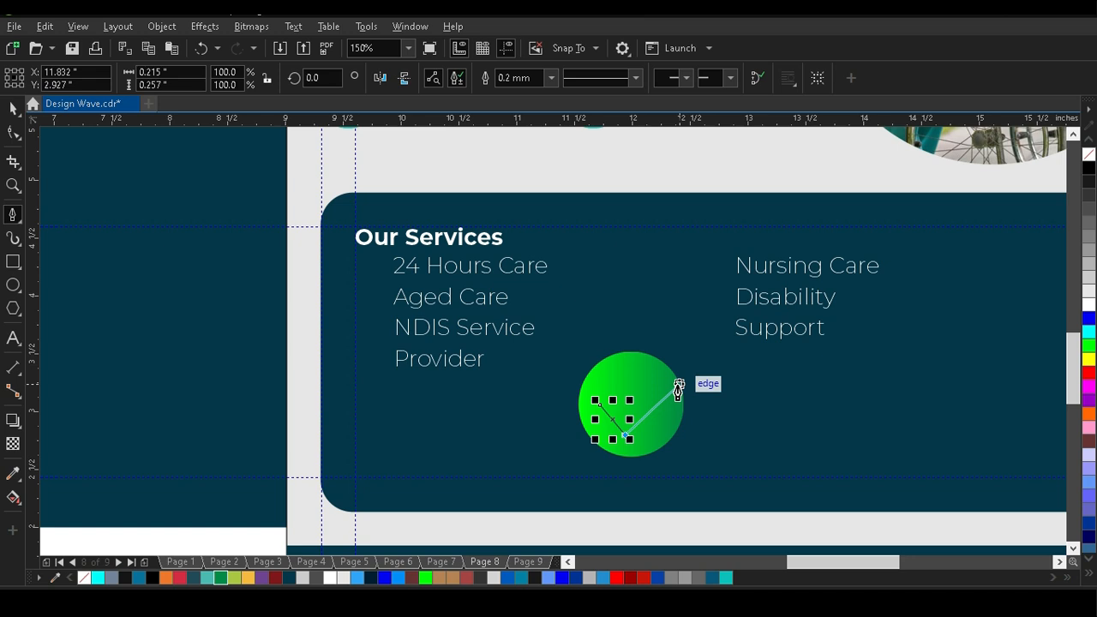
pyautogui.click(679, 385)
# Give the check mark a white outline 1.5 mm wide.
pyautogui.click(551, 77)
pyautogui.click(532, 143)
pyautogui.click(552, 77)
pyautogui.click(523, 190)
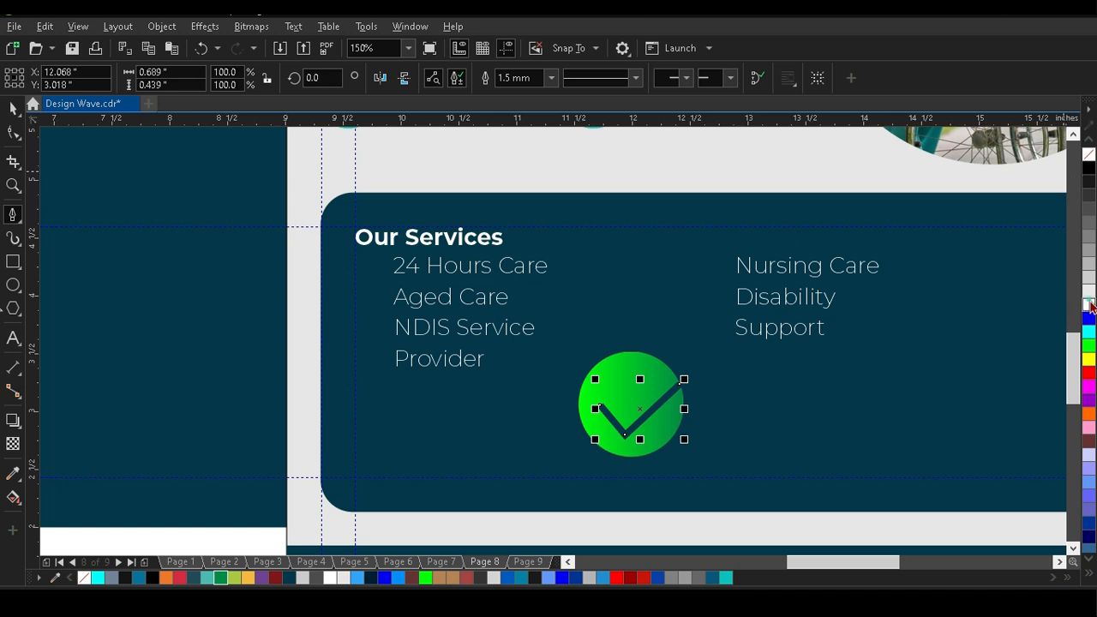
pyautogui.rightClick(1091, 306)
# Centre the check mark horizontally and vertically on the green circle.
pyautogui.press('space')
pyautogui.scroll(2, 653, 422)
pyautogui.press('x')
pyautogui.click(13, 109)
pyautogui.press('c')
pyautogui.press('e')
pyautogui.scroll(-2, 607, 396)
pyautogui.click(266, 356)
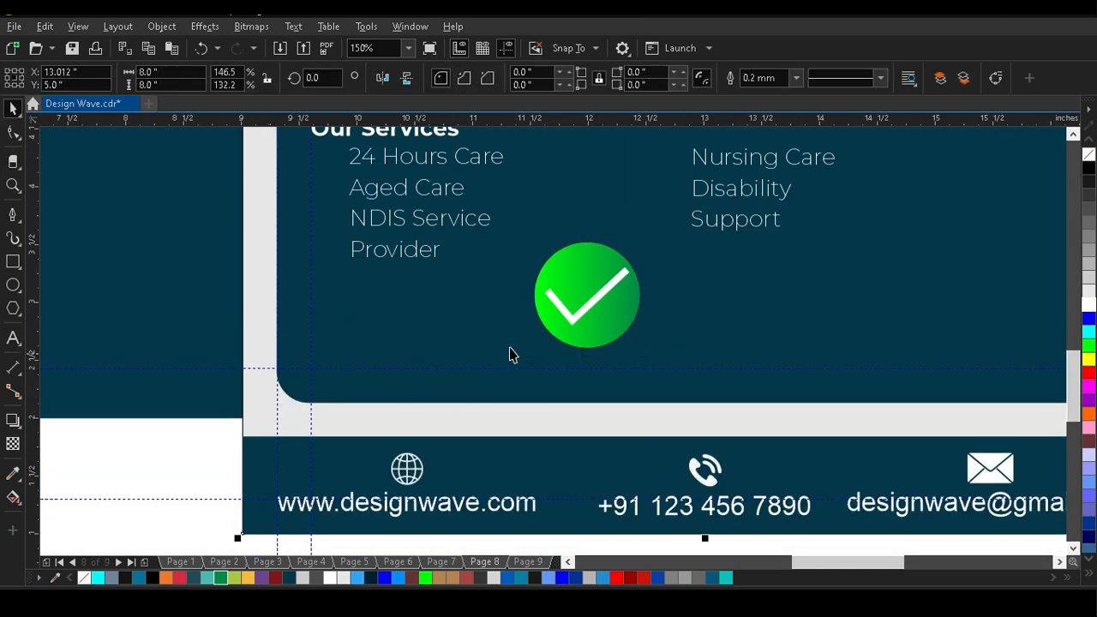
# Check the tick icons in the Page 9 reference and set the Page 8 check mark's outline width to 2.5 mm.
pyautogui.click(527, 562)
pyautogui.scroll(-2, 527, 319)
pyautogui.scroll(2, 528, 319)
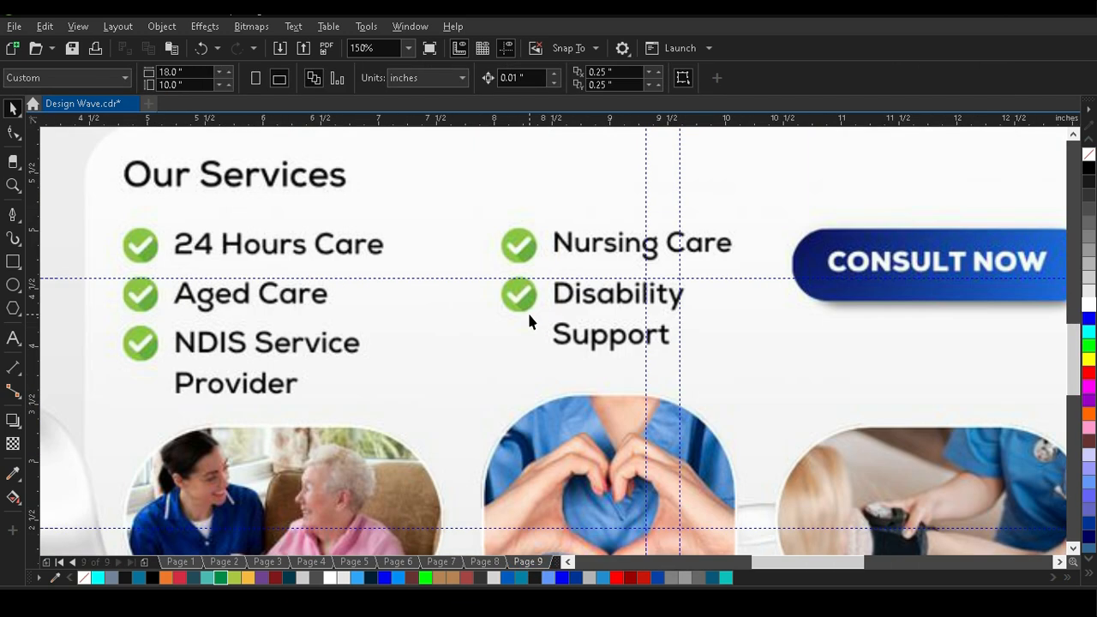
pyautogui.click(485, 563)
pyautogui.scroll(-2, 505, 385)
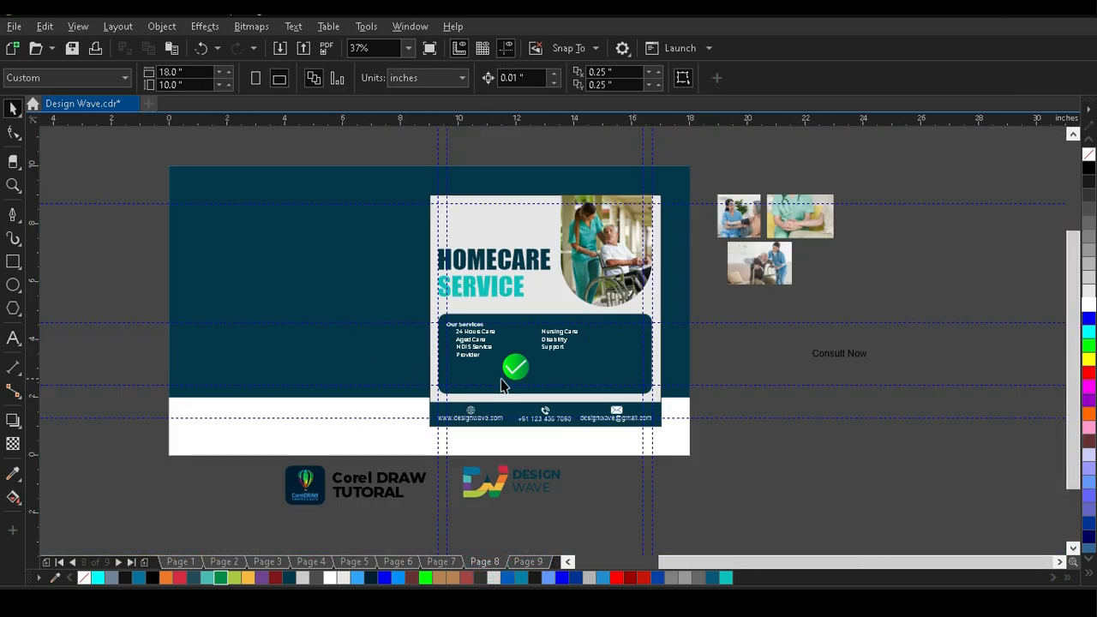
pyautogui.scroll(5, 466, 372)
pyautogui.click(437, 373)
pyautogui.click(503, 77)
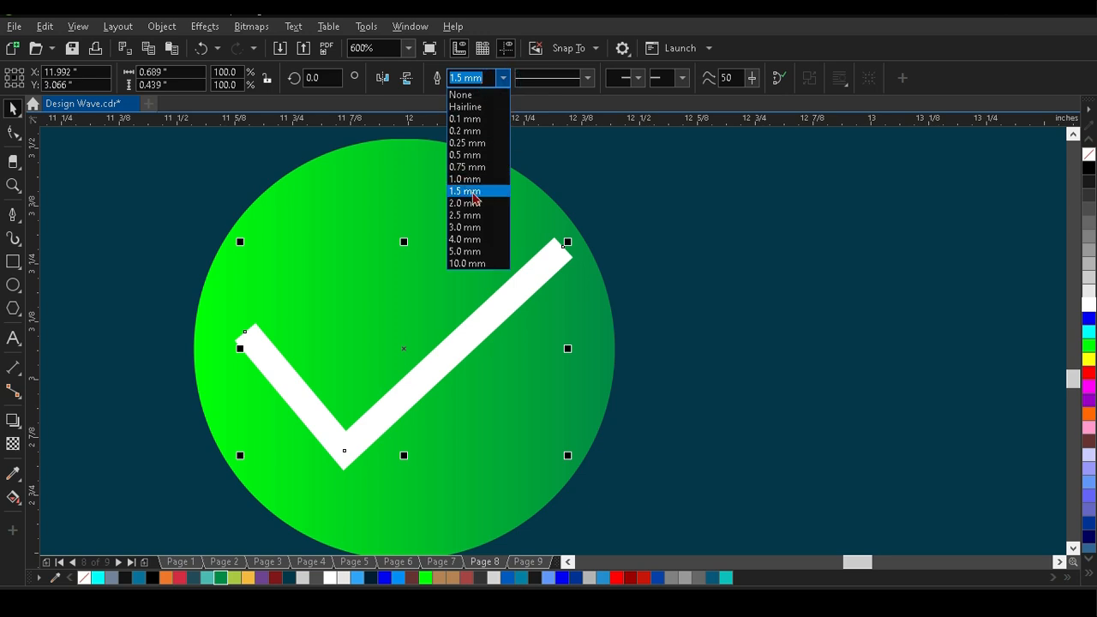
pyautogui.click(466, 205)
pyautogui.click(504, 78)
pyautogui.click(500, 231)
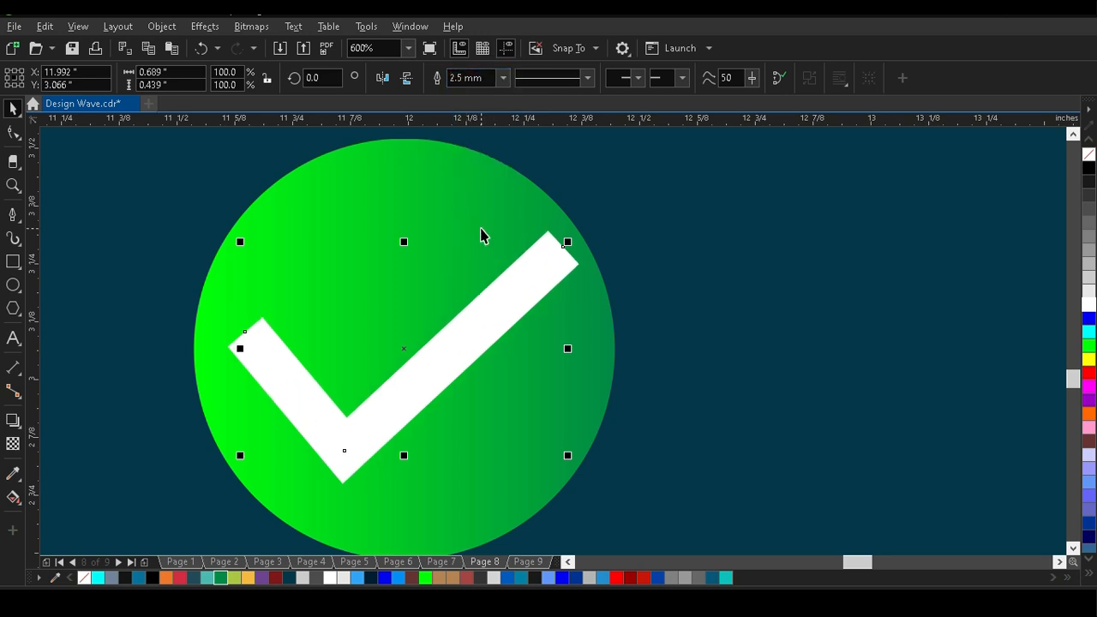
# Convert the check mark's outline to an object and bend the end of its long arm into a rounded cap.
pyautogui.hotkey('ctrl', 'shift', 'q')
pyautogui.click(710, 260)
pyautogui.click(516, 296)
pyautogui.click(20, 129)
pyautogui.scroll(2, 548, 230)
pyautogui.click(612, 304)
pyautogui.moveTo(614, 303); pyautogui.dragTo(657, 263)
# Bend the end of the check mark's short arm outward into a matching rounded cap.
pyautogui.scroll(-2, 677, 222)
pyautogui.scroll(2, 342, 332)
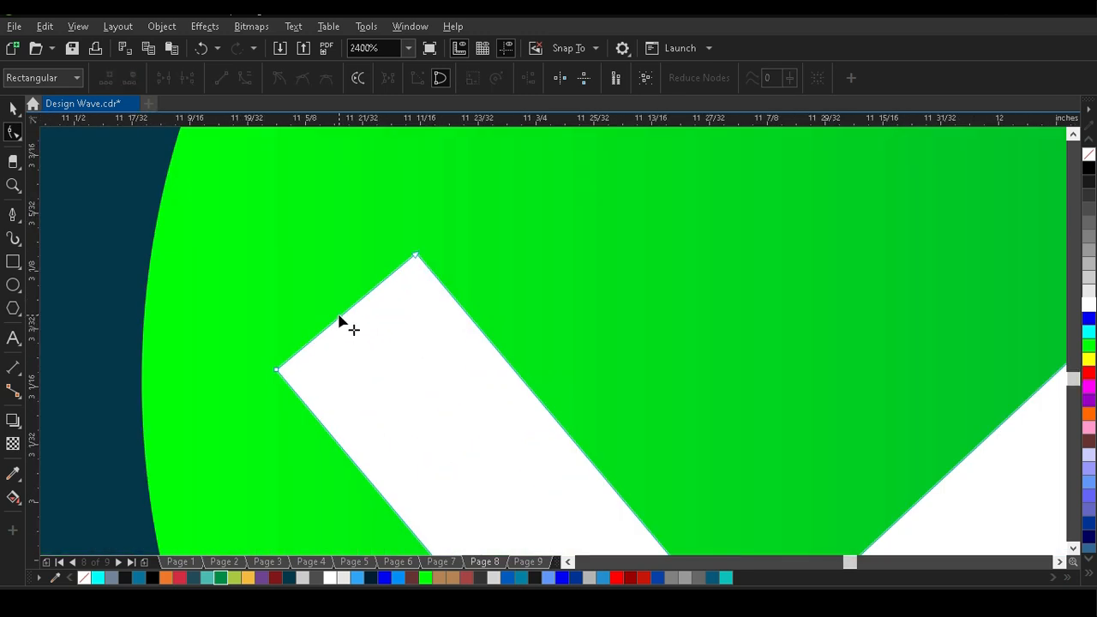
pyautogui.click(344, 328)
pyautogui.moveTo(343, 319); pyautogui.dragTo(311, 291)
pyautogui.scroll(-2, 311, 292)
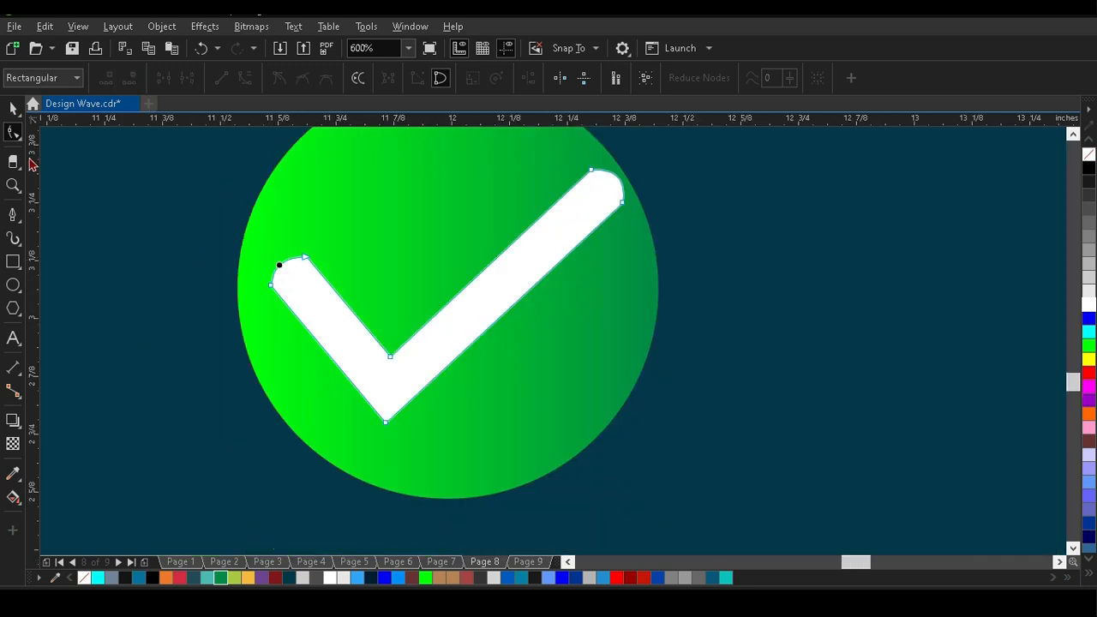
pyautogui.click(12, 109)
# Shrink the check mark inside the circle and group both into an icon about 0.32 inch wide.
pyautogui.moveTo(629, 166); pyautogui.dragTo(591, 205)
pyautogui.scroll(-2, 595, 207)
pyautogui.moveTo(595, 258); pyautogui.dragTo(608, 315)
pyautogui.click(586, 267)
pyautogui.hotkey('ctrl', 'g')
pyautogui.click(412, 223)
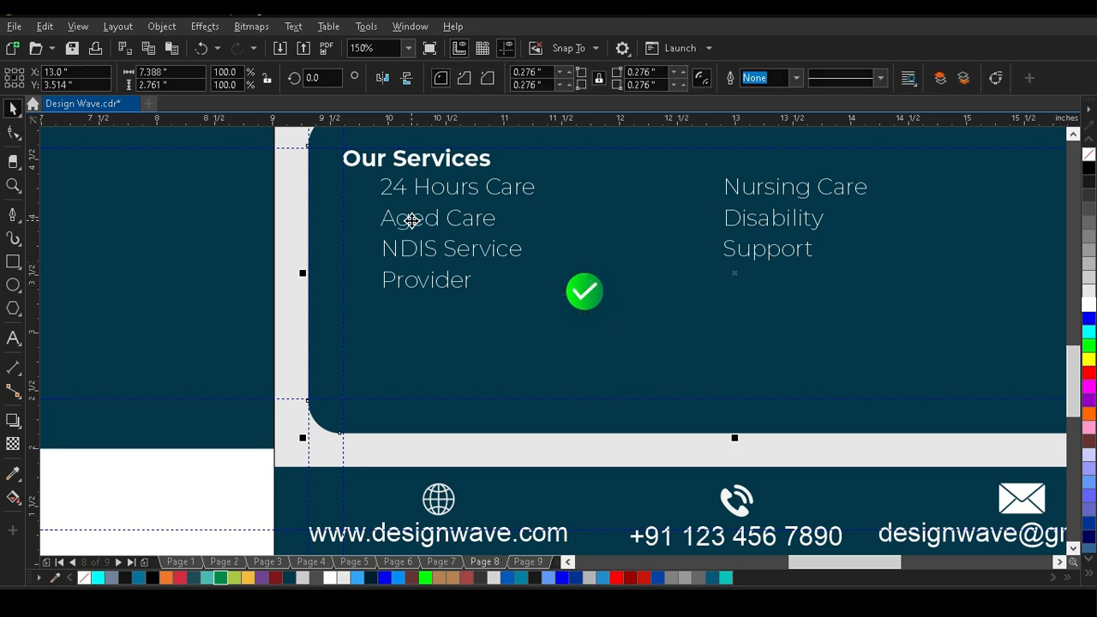
# Place the check icon in front of "24 Hours Care" and nudge the left list down to line up with it.
pyautogui.moveTo(585, 293); pyautogui.dragTo(353, 196)
pyautogui.scroll(4, 356, 197)
pyautogui.scroll(-4, 389, 246)
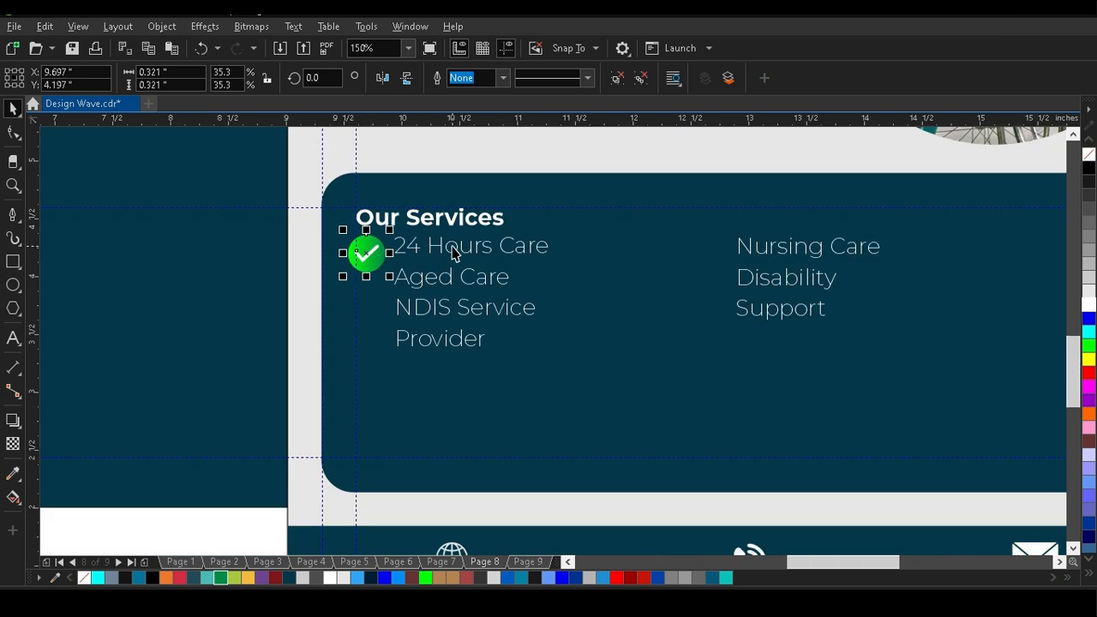
pyautogui.click(452, 251)
pyautogui.press('Down')
pyautogui.press('Down')
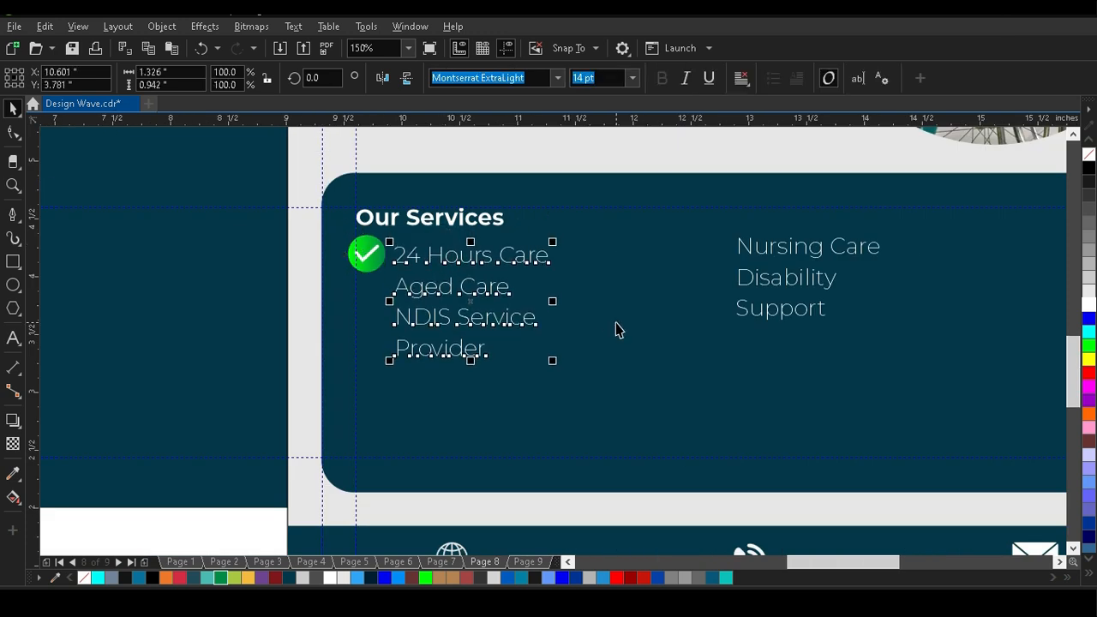
pyautogui.press('Escape')
# Change the font of both services lists to Montserrat Regular.
pyautogui.scroll(-3, 553, 297)
pyautogui.scroll(3, 538, 297)
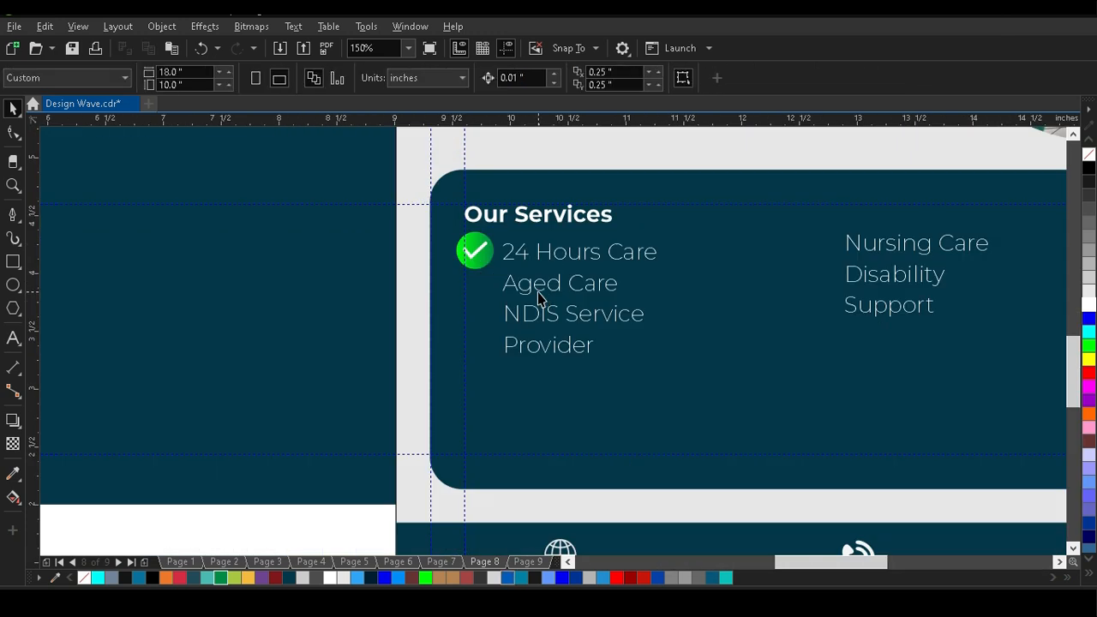
pyautogui.click(586, 257)
pyautogui.click(556, 79)
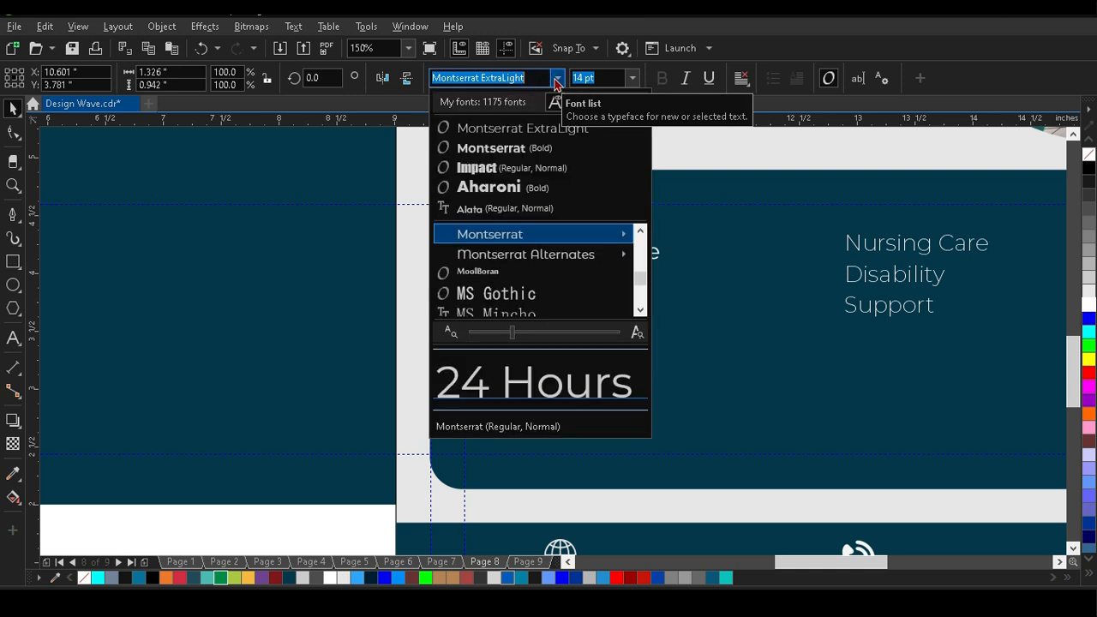
pyautogui.moveTo(617, 238)
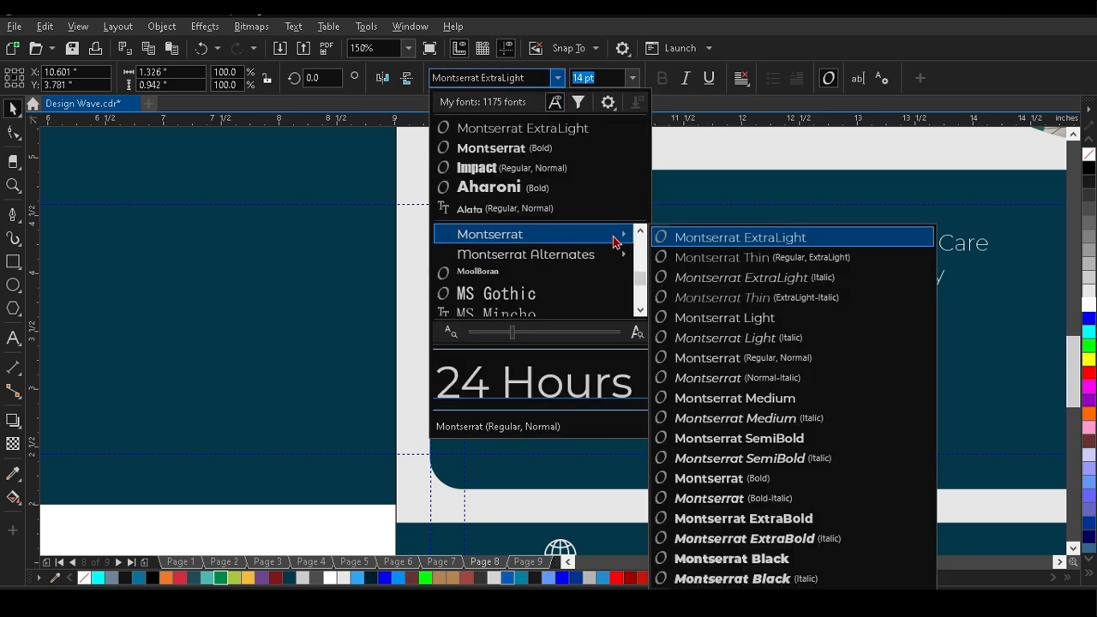
pyautogui.click(804, 359)
pyautogui.click(870, 243)
pyautogui.click(869, 244)
pyautogui.click(557, 78)
pyautogui.click(568, 128)
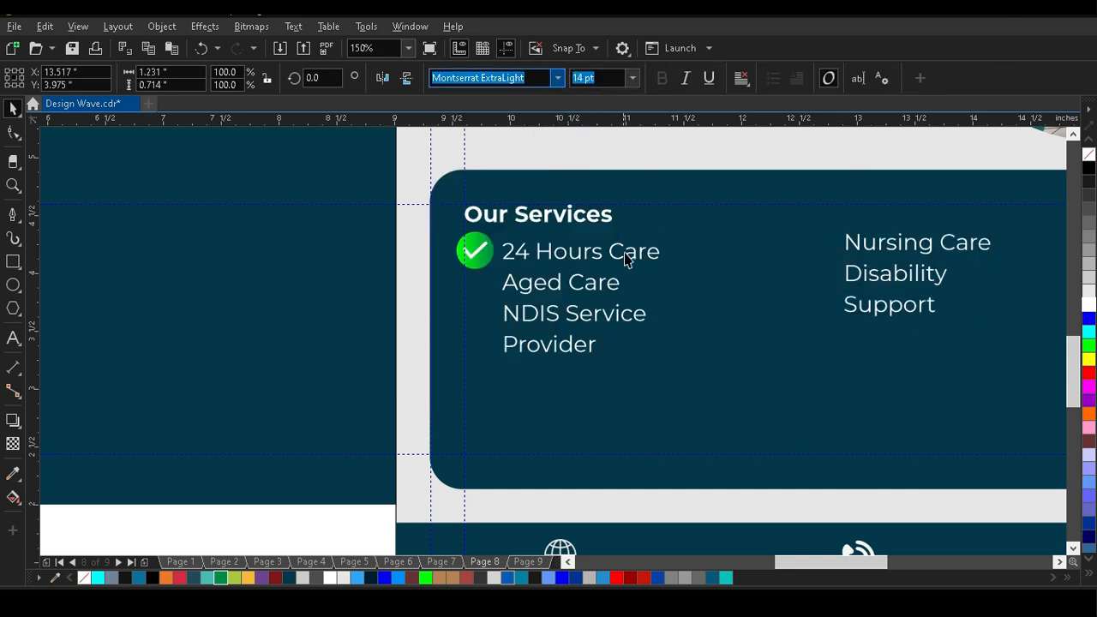
# Scale the check icon beside "24 Hours Care" down to about 0.15 inch.
pyautogui.scroll(2, 490, 249)
pyautogui.click(490, 256)
pyautogui.moveTo(507, 338); pyautogui.dragTo(392, 289)
pyautogui.scroll(-2, 396, 260)
pyautogui.scroll(2, 396, 260)
pyautogui.scroll(-1, 368, 257)
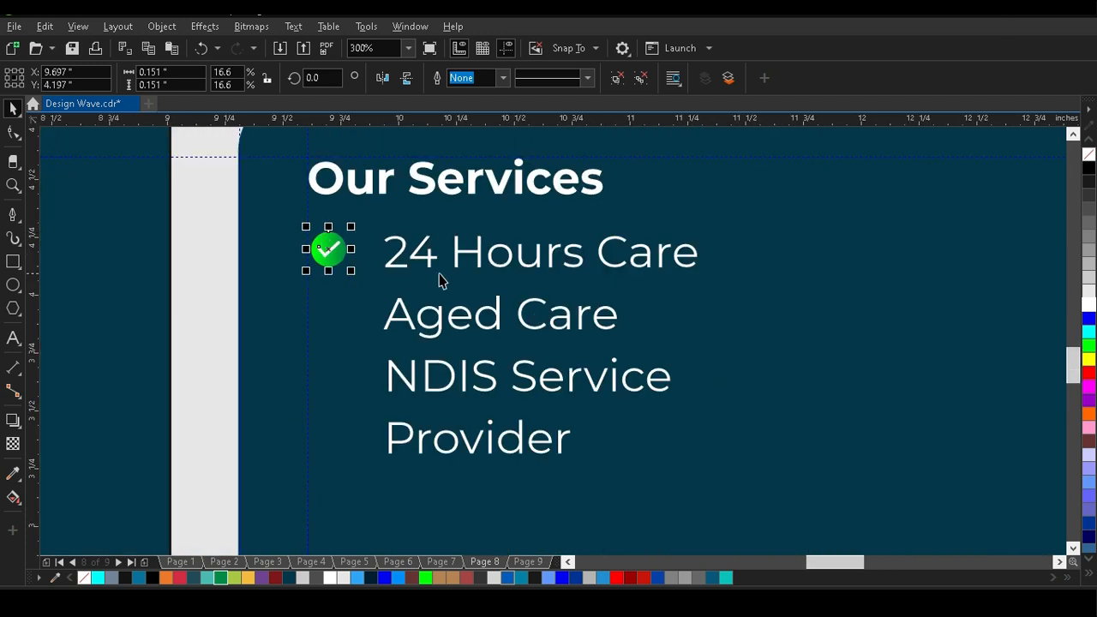
# Break the left services list into separate lines and align "24 Hours Care" vertically with its check icon.
pyautogui.click(415, 256)
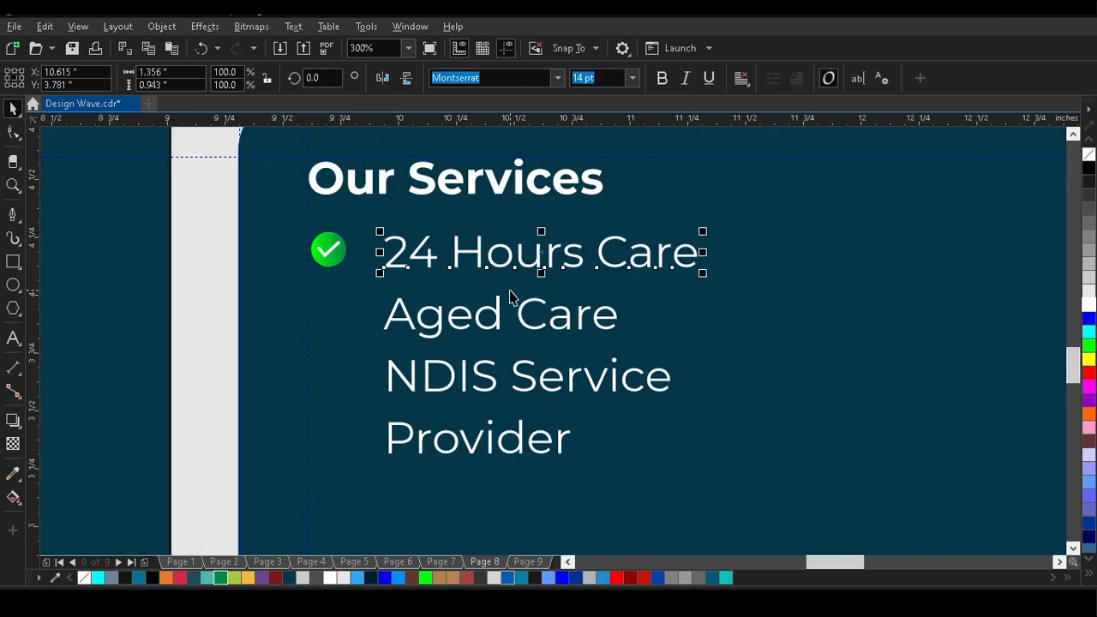
pyautogui.click(503, 277)
pyautogui.click(421, 266)
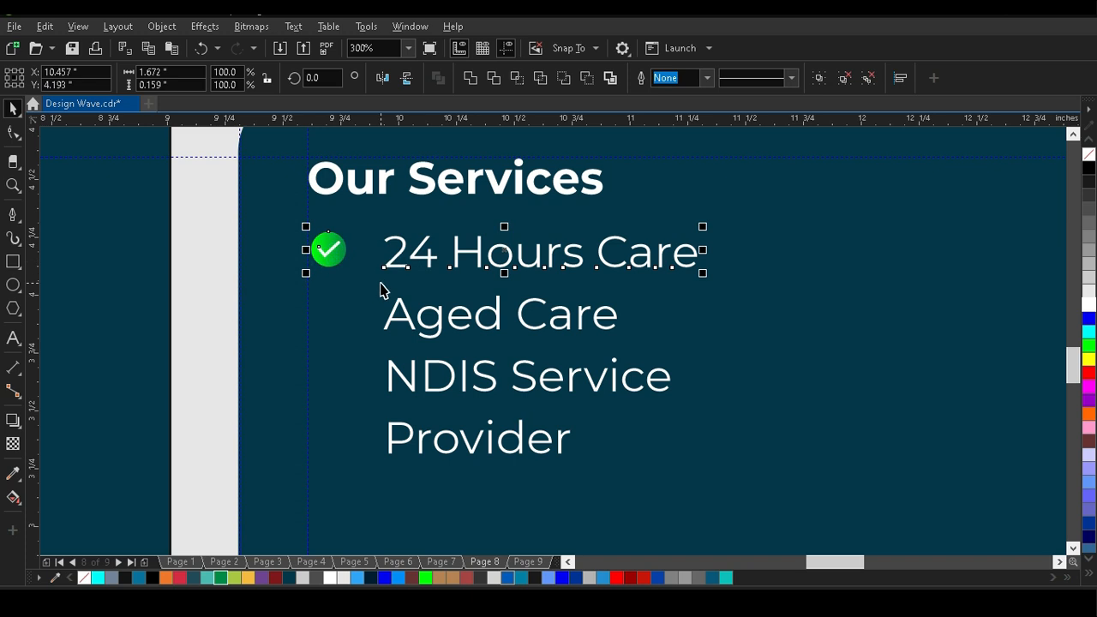
# Copy the check icon in front of "Aged Care" and "NDIS Service" and align each line with its icon.
pyautogui.click(334, 254)
pyautogui.moveTo(336, 257); pyautogui.dragTo(339, 322)
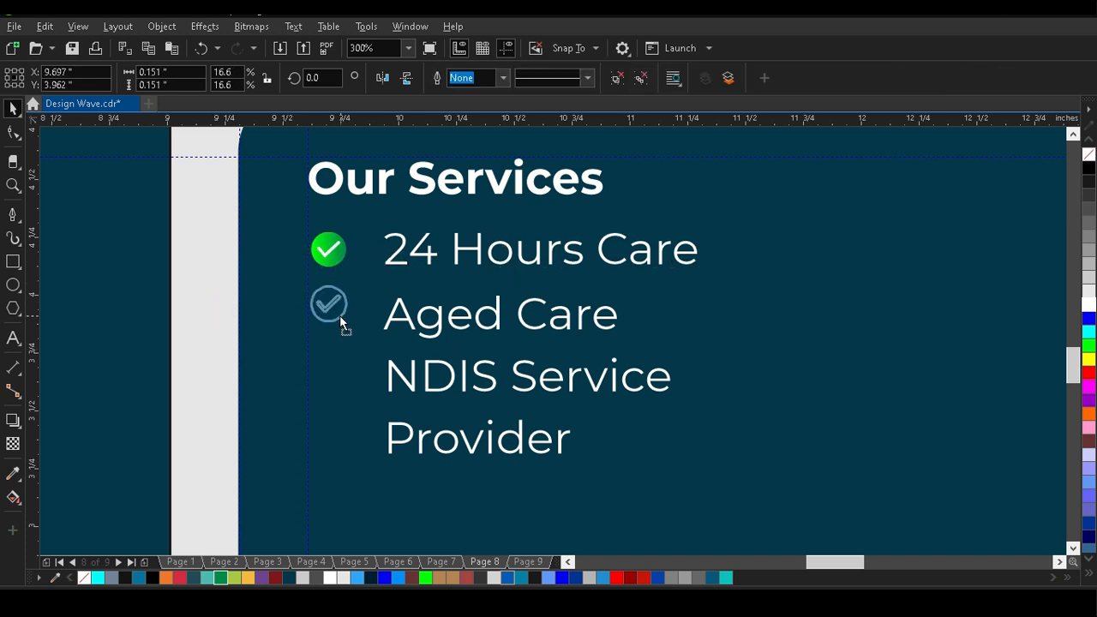
pyautogui.keyDown('shift'); pyautogui.click(421, 324); pyautogui.keyUp('shift')
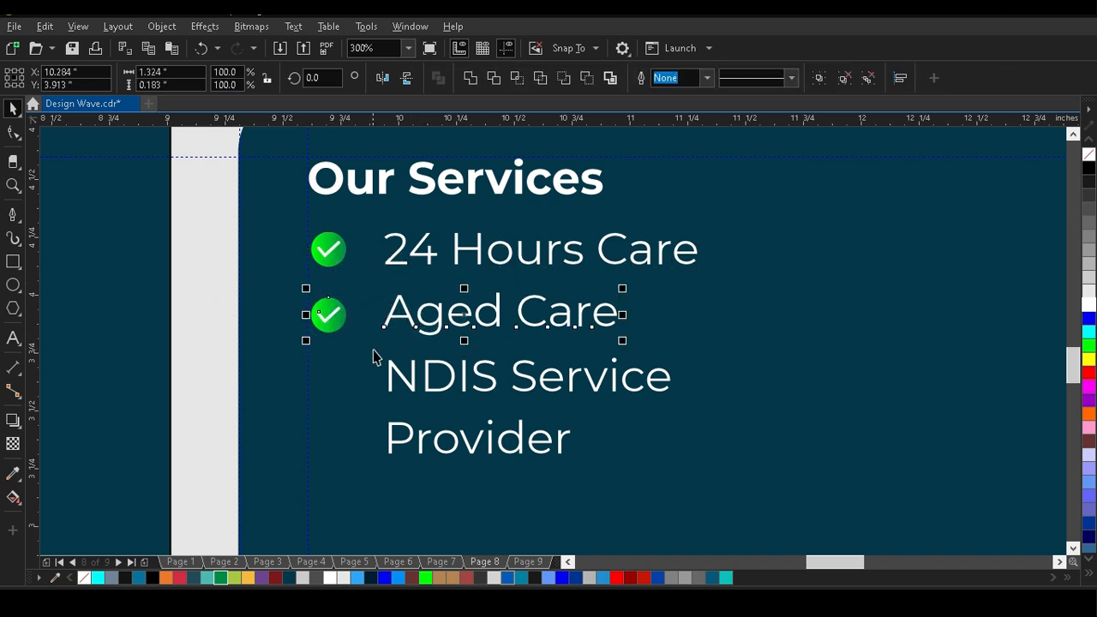
pyautogui.click(200, 320)
pyautogui.moveTo(319, 329); pyautogui.dragTo(321, 390)
pyautogui.rightClick(322, 390)
pyautogui.keyDown('shift'); pyautogui.click(412, 385); pyautogui.keyUp('shift')
pyautogui.press('c')
pyautogui.scroll(-4, 257, 395)
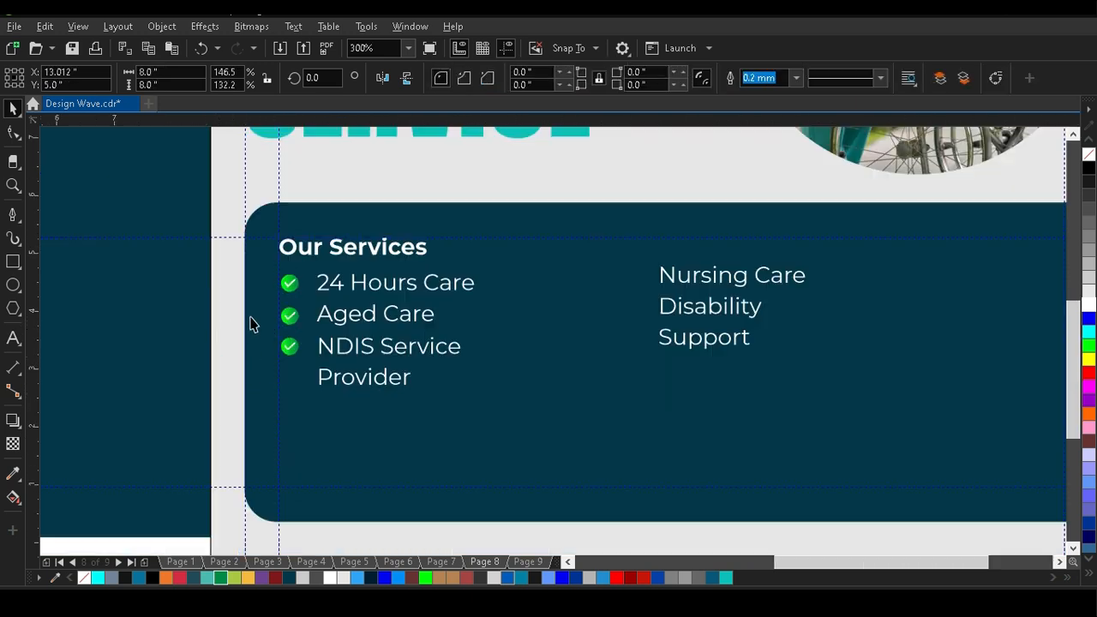
# Copy the three check icons horizontally across to the front of the right services list.
pyautogui.scroll(5, 314, 318)
pyautogui.click(151, 283)
pyautogui.keyDown('shift'); pyautogui.click(147, 331); pyautogui.keyUp('shift')
pyautogui.keyDown('shift'); pyautogui.click(146, 395); pyautogui.keyUp('shift')
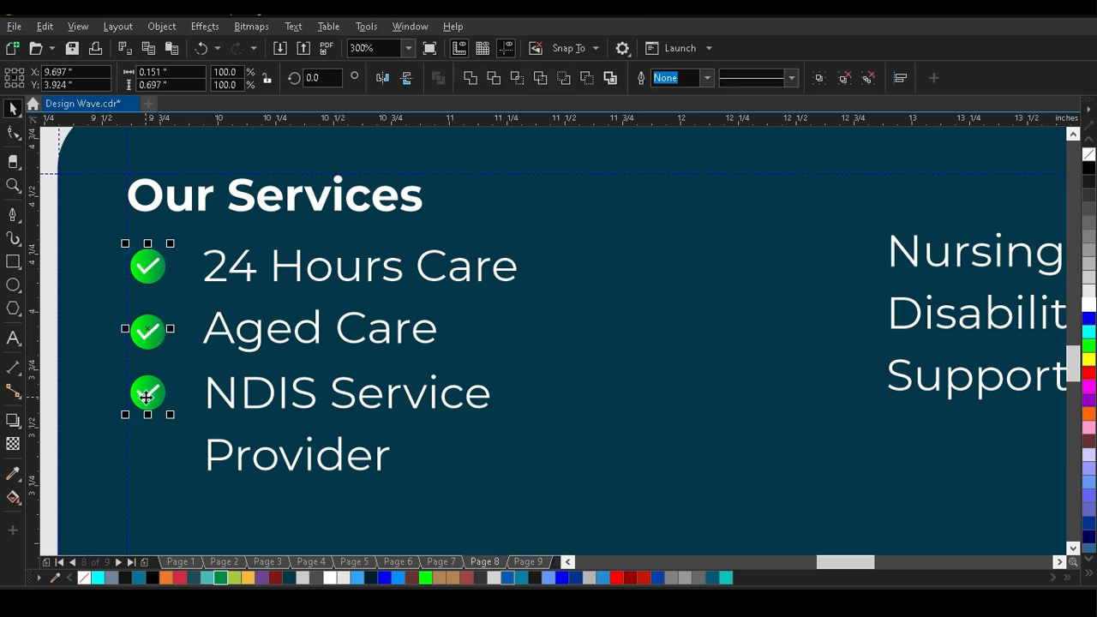
pyautogui.moveTo(147, 330); pyautogui.dragTo(689, 334)
pyautogui.scroll(-4, 689, 334)
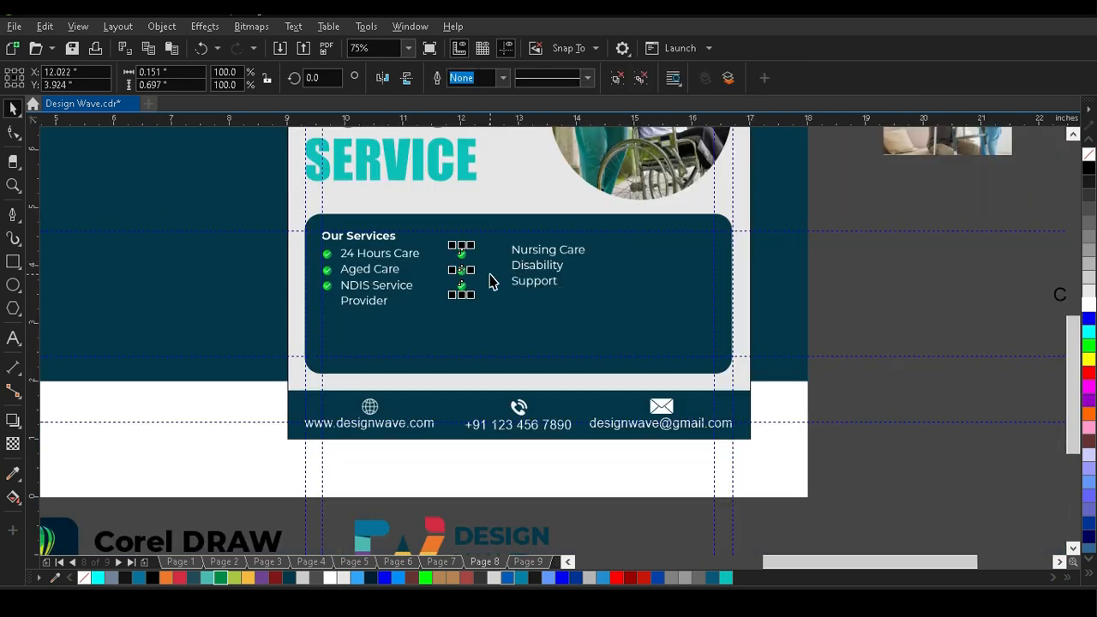
pyautogui.press('Escape')
# Enlarge the left column of check icons to about 0.21 inch wide each, spreading them farther apart.
pyautogui.scroll(2, 308, 261)
pyautogui.click(385, 296)
pyautogui.moveTo(412, 385); pyautogui.dragTo(453, 449)
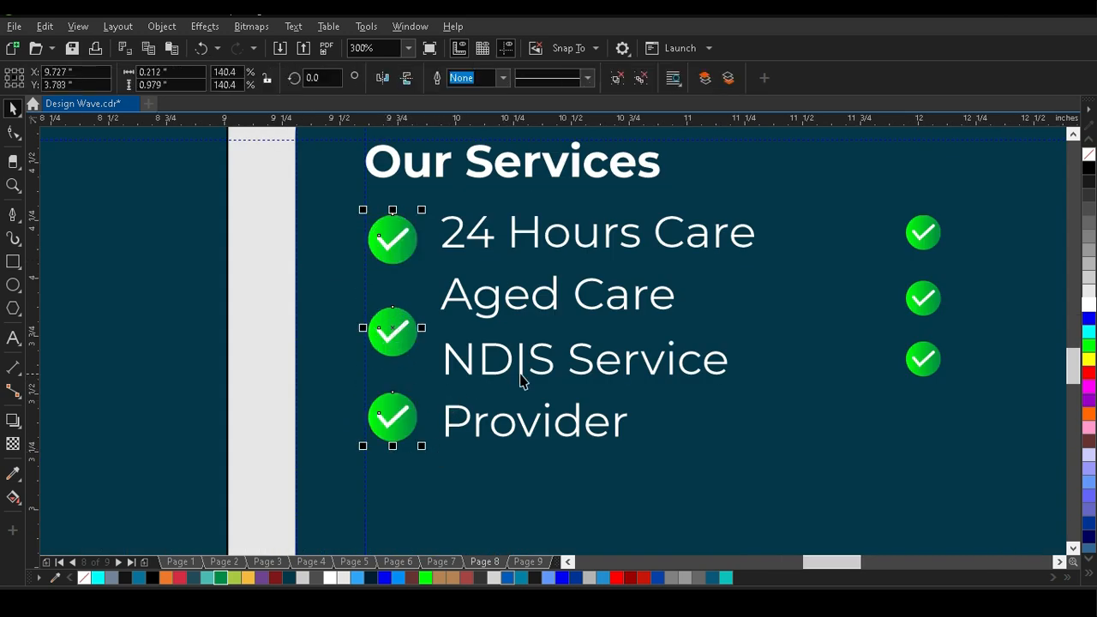
# Tighten "Provider" beneath "NDIS Service" and move both lines down beside the third check icon.
pyautogui.click(480, 426)
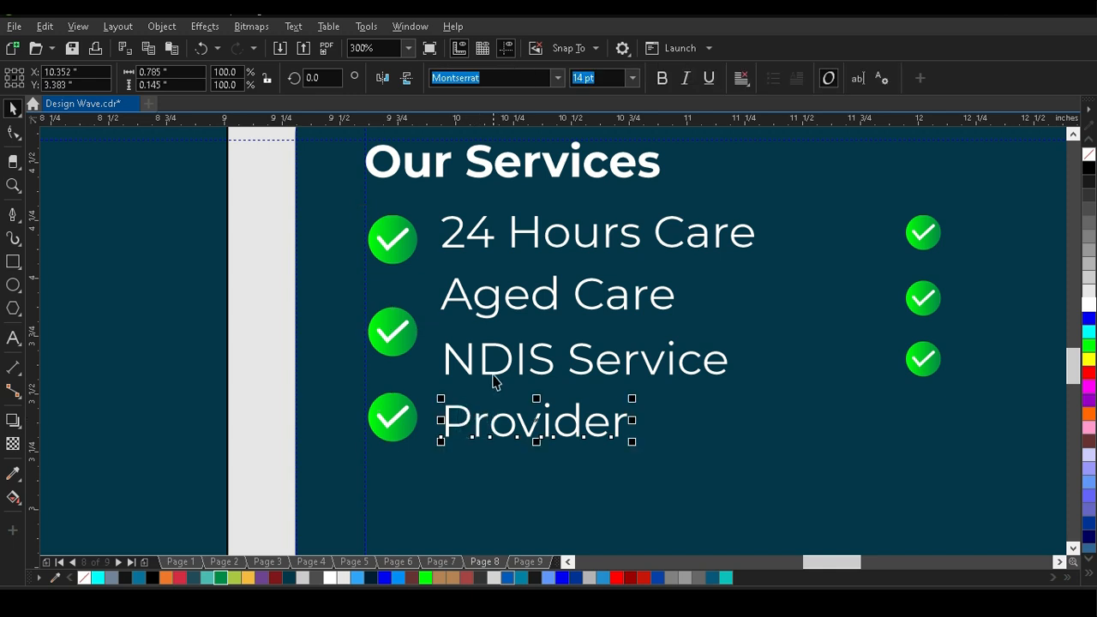
pyautogui.click(281, 392)
pyautogui.click(481, 426)
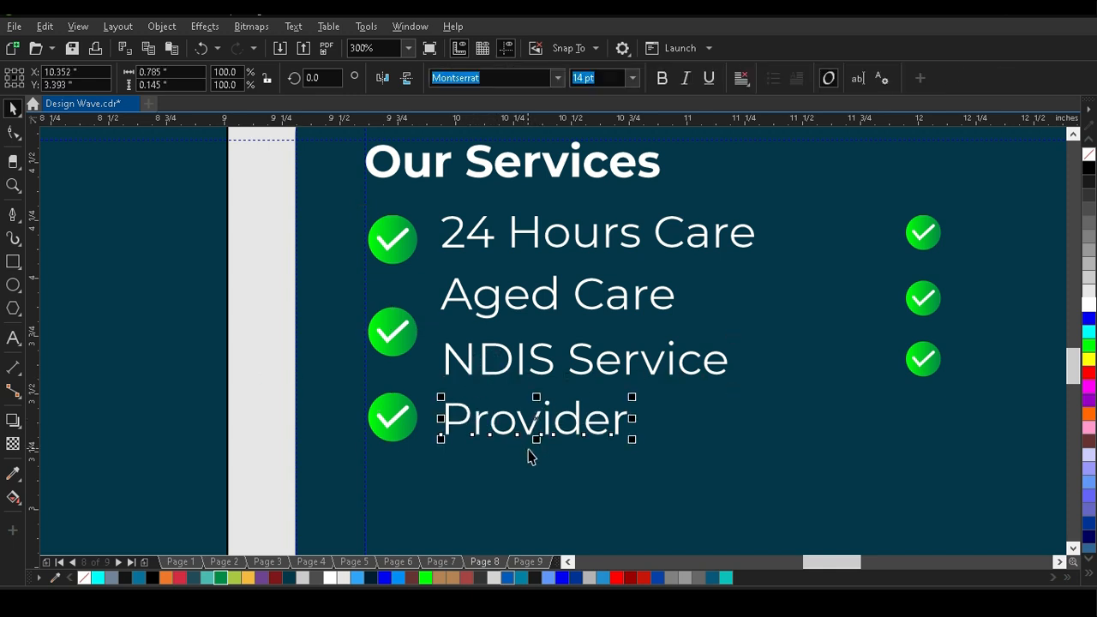
pyautogui.press('Up')
pyautogui.press('Up')
pyautogui.press('Up')
pyautogui.keyDown('shift'); pyautogui.click(502, 374); pyautogui.keyUp('shift')
pyautogui.press('Down')
pyautogui.press('Down')
pyautogui.press('Down')
pyautogui.press('Down')
pyautogui.press('Down')
pyautogui.press('Down')
pyautogui.press('Down')
pyautogui.press('Down')
pyautogui.press('Down')
pyautogui.press('Down')
pyautogui.press('Down')
pyautogui.press('Down')
pyautogui.press('Down')
pyautogui.press('Down')
pyautogui.press('Down')
pyautogui.press('Down')
pyautogui.press('Down')
pyautogui.press('Down')
pyautogui.press('Down')
pyautogui.press('Down')
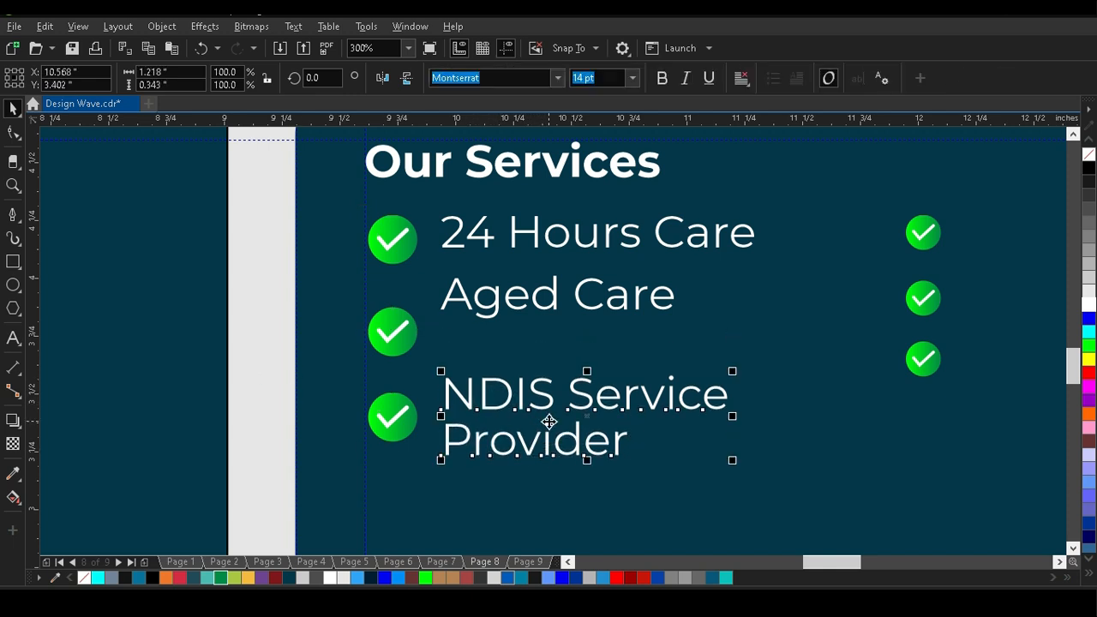
pyautogui.press('Down')
# Ungroup the left check icons and align "Aged Care" and "24 Hours Care" vertically with their icons.
pyautogui.click(481, 300)
pyautogui.keyDown('shift'); pyautogui.click(404, 349); pyautogui.keyUp('shift')
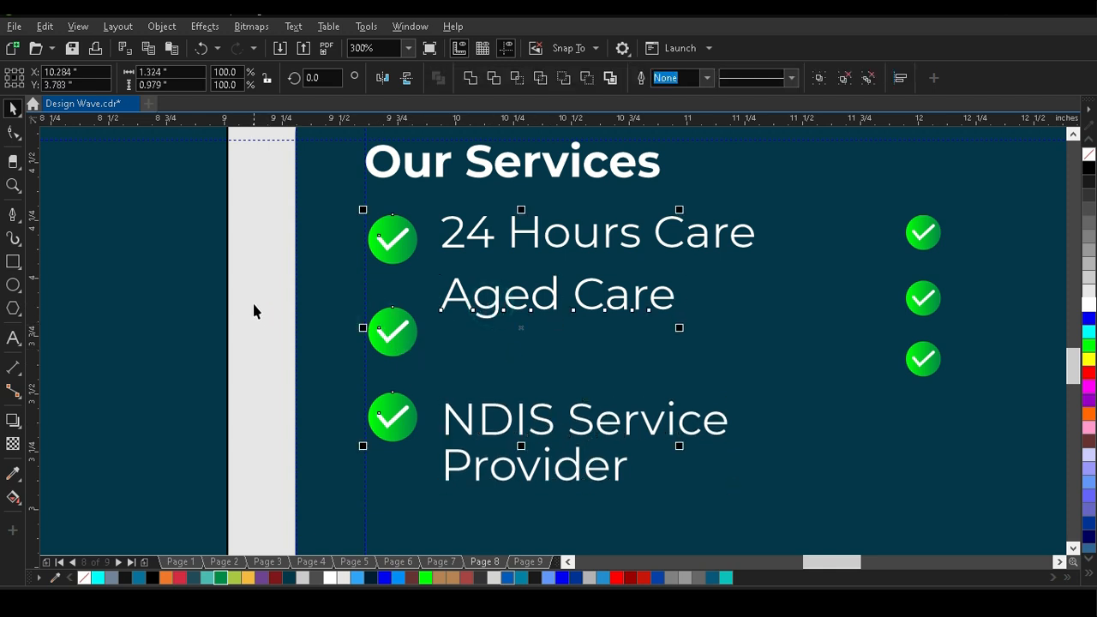
pyautogui.click(514, 314)
pyautogui.keyDown('shift'); pyautogui.click(404, 331); pyautogui.keyUp('shift')
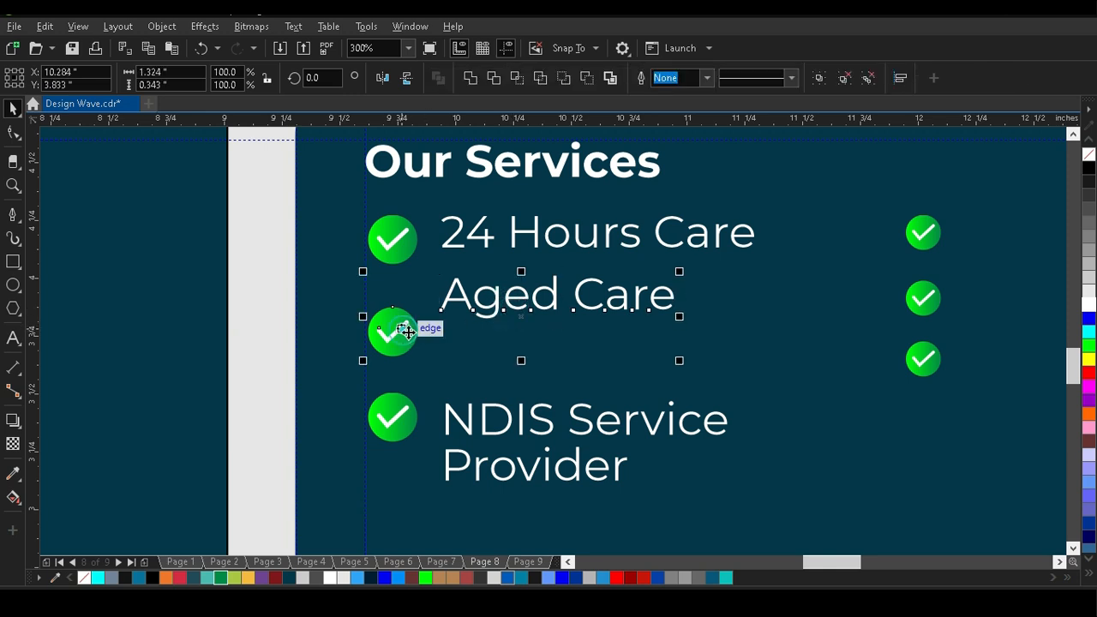
pyautogui.press('e')
pyautogui.click(489, 232)
pyautogui.keyDown('shift'); pyautogui.click(405, 245); pyautogui.keyUp('shift')
pyautogui.press('e')
# Delete the small check icons beside the right services list and copy the three enlarged icons there instead.
pyautogui.scroll(-4, 399, 238)
pyautogui.moveTo(510, 210); pyautogui.dragTo(537, 300)
pyautogui.press('Delete')
pyautogui.click(398, 283)
pyautogui.keyDown('shift'); pyautogui.click(397, 260); pyautogui.keyUp('shift')
pyautogui.keyDown('shift'); pyautogui.click(397, 238); pyautogui.keyUp('shift')
pyautogui.moveTo(410, 288); pyautogui.dragTo(564, 265)
# Break the right services list into separate lines and ungroup the check icons beside it.
pyautogui.scroll(4, 564, 265)
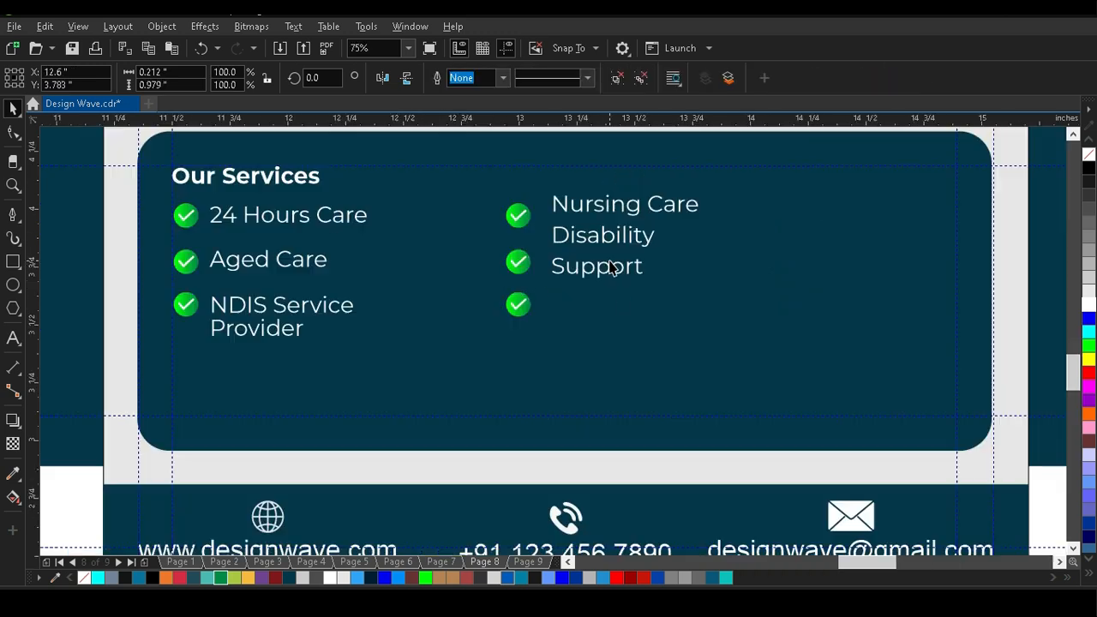
pyautogui.scroll(4, 610, 269)
pyautogui.click(539, 225)
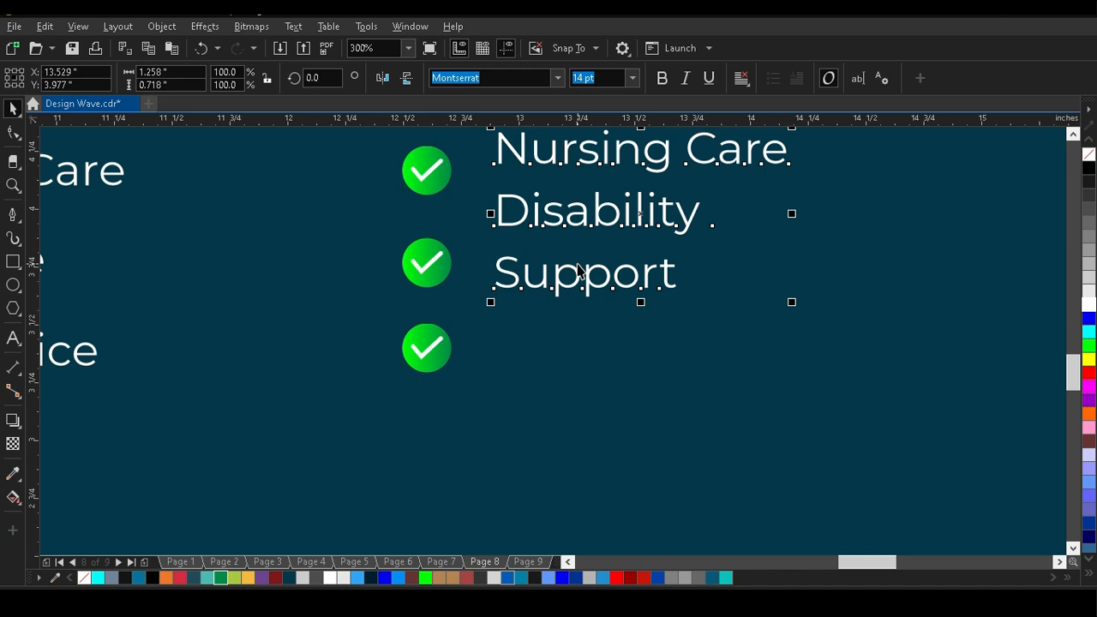
pyautogui.hotkey('ctrl', 'k')
pyautogui.click(592, 353)
pyautogui.click(550, 283)
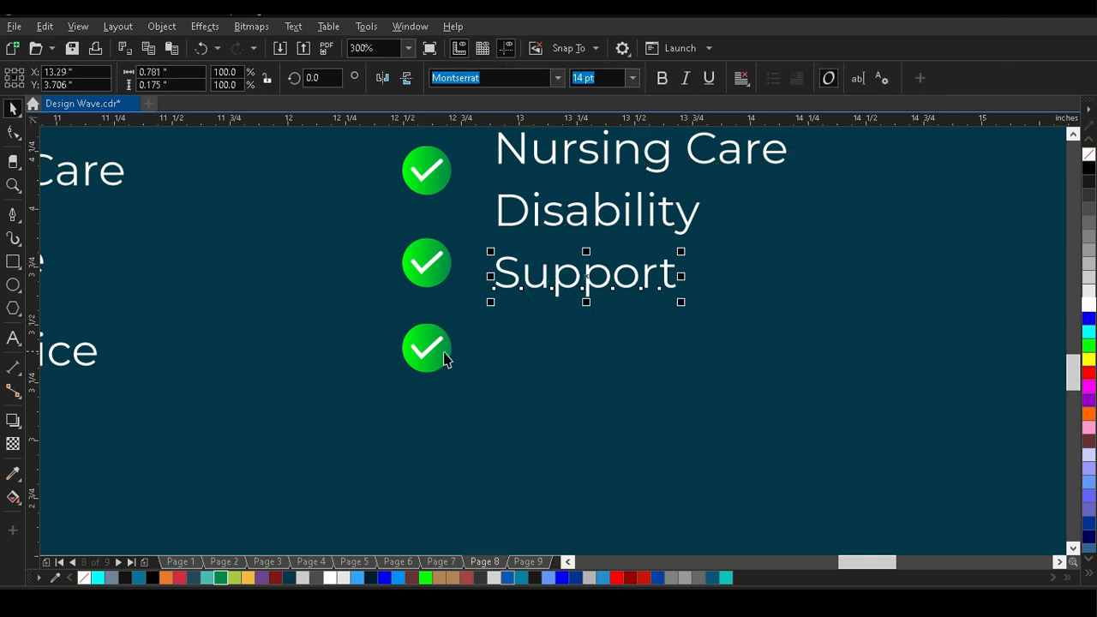
pyautogui.keyDown('shift'); pyautogui.click(440, 353); pyautogui.keyUp('shift')
pyautogui.press('e')
pyautogui.click(295, 319)
pyautogui.click(417, 347)
pyautogui.hotkey('ctrl', 'u')
# Arrange "Nursing Care" beside the first right check icon and "Disability Support" on two lines beside the second, without the third icon.
pyautogui.click(514, 326)
pyautogui.click(534, 268)
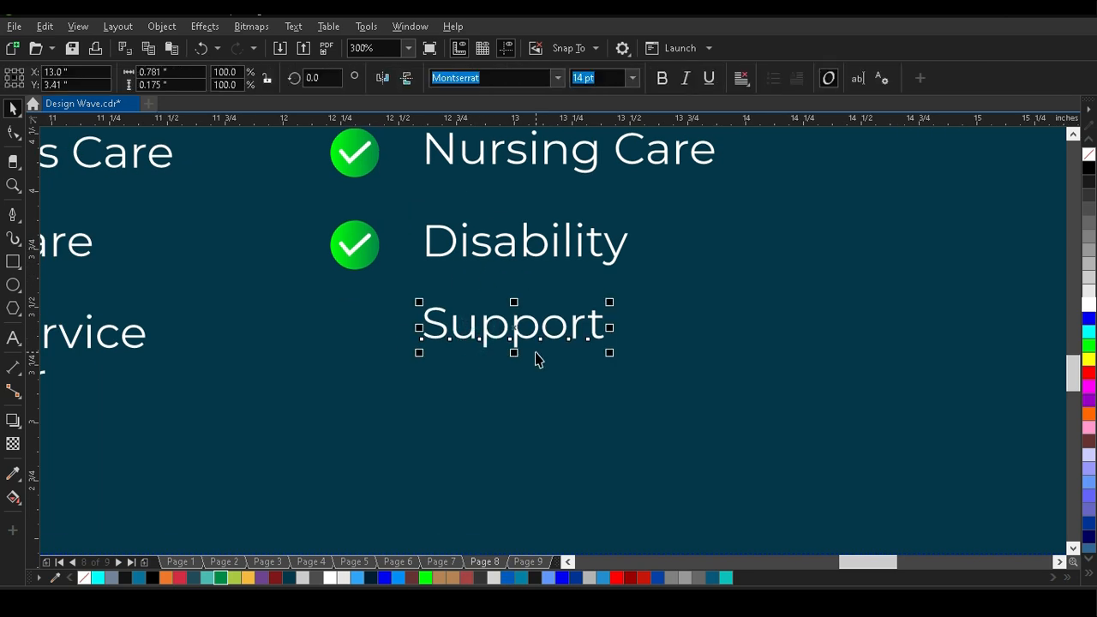
pyautogui.hotkey('ctrl', 'z')
pyautogui.press('Down')
pyautogui.press('Down')
pyautogui.press('Down')
pyautogui.scroll(-2, 540, 360)
# Shift "Provider" slightly down to loosen its spacing below "NDIS Service".
pyautogui.click(889, 323)
pyautogui.click(530, 321)
pyautogui.click(395, 343)
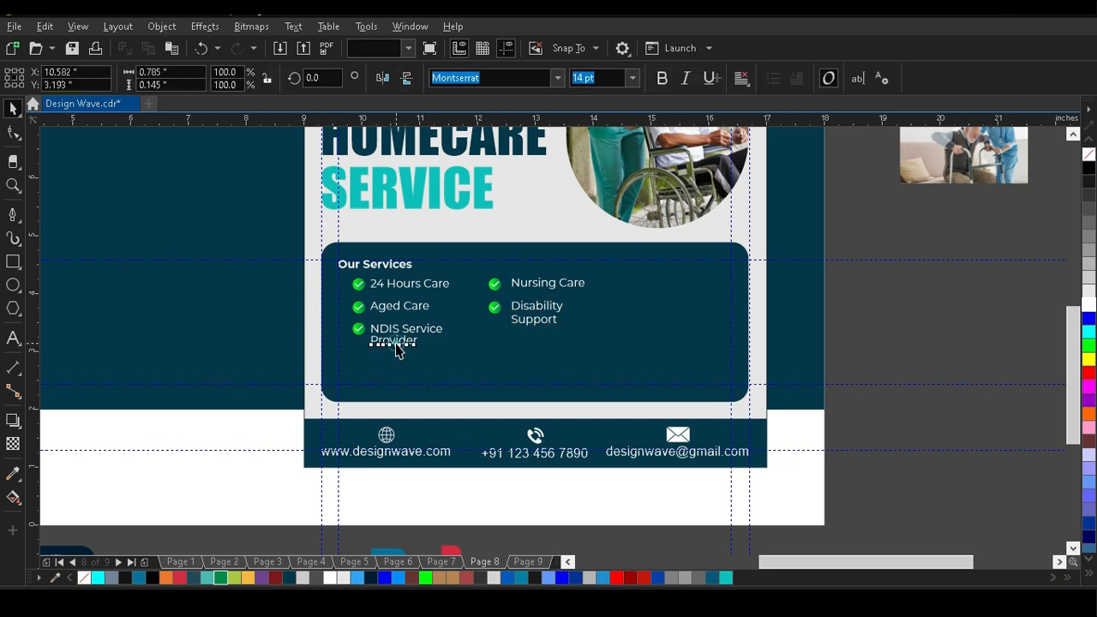
pyautogui.click(899, 343)
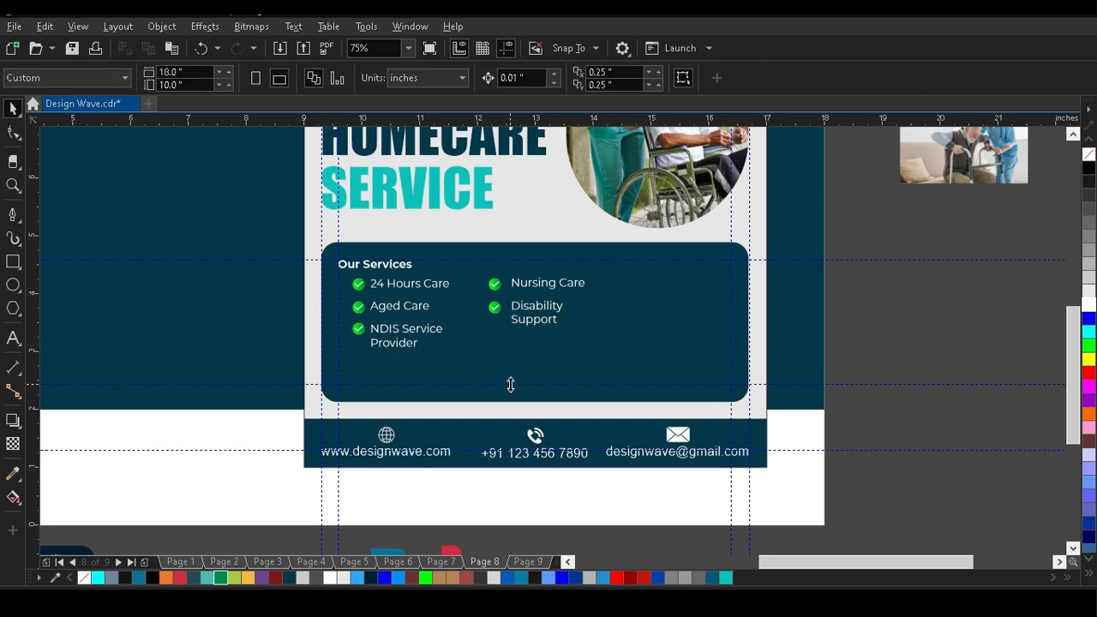
# Draw a rectangle about 1.58 by 0.46 inch beside the right services list and fill it bright green.
pyautogui.scroll(-2, 480, 310)
pyautogui.click(674, 318)
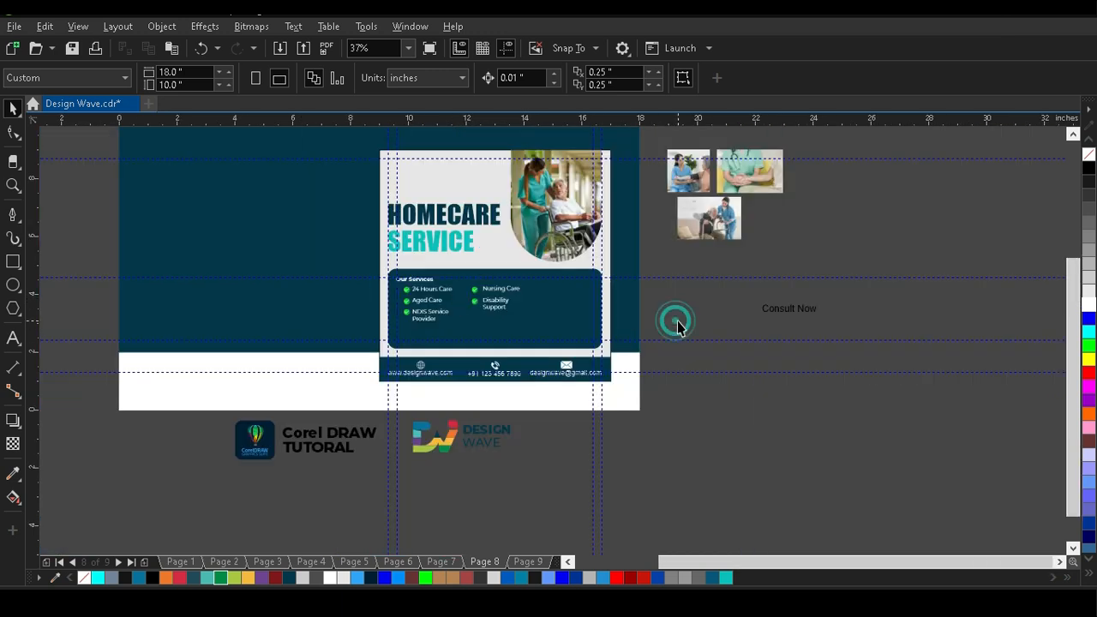
pyautogui.scroll(5, 583, 305)
pyautogui.scroll(-3, 585, 282)
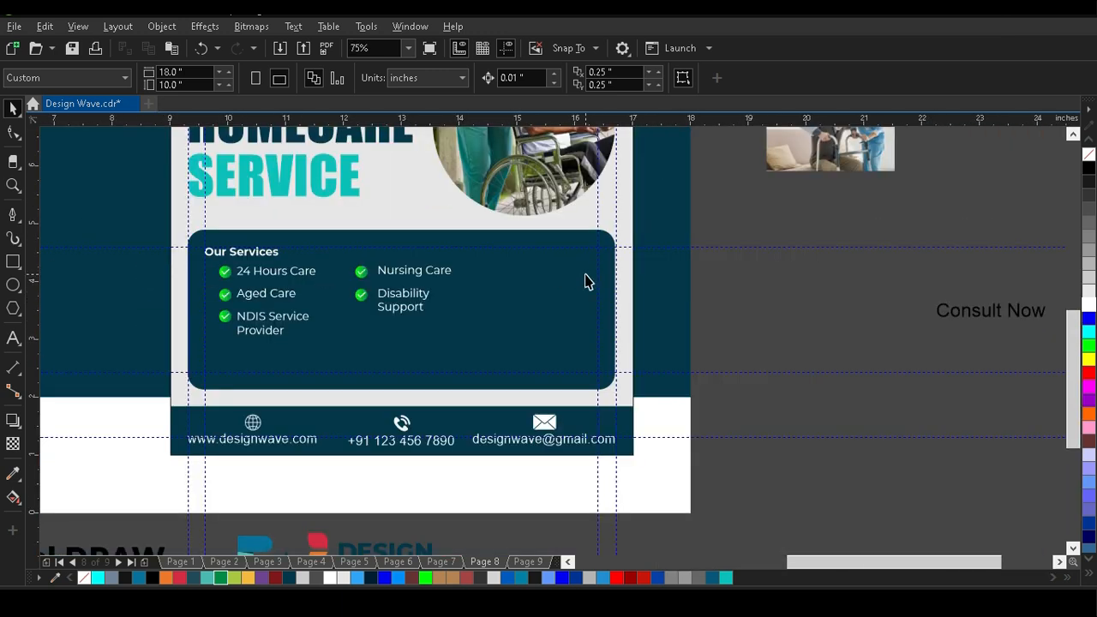
pyautogui.click(13, 261)
pyautogui.moveTo(477, 275); pyautogui.dragTo(579, 310)
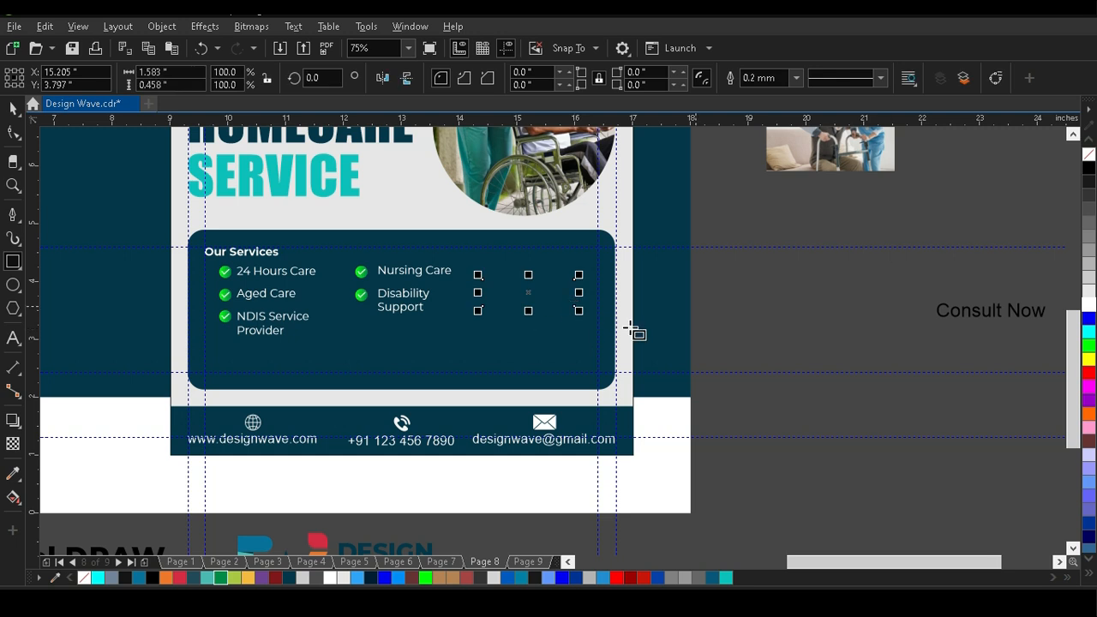
pyautogui.click(427, 579)
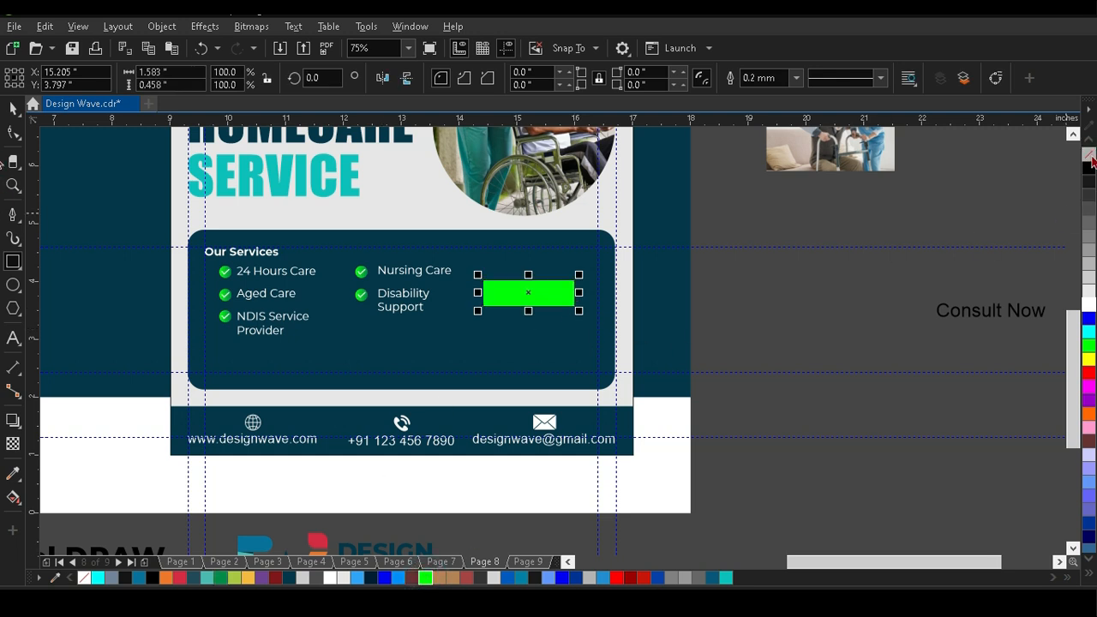
# Fully round the corners of the green rectangle to form a pill-shaped button.
pyautogui.scroll(2, 553, 298)
pyautogui.click(13, 132)
pyautogui.click(279, 335)
pyautogui.moveTo(278, 335); pyautogui.dragTo(313, 319)
# Apply a horizontal linear gradient from bright green to dark green across the button.
pyautogui.click(13, 497)
pyautogui.click(68, 494)
pyautogui.moveTo(277, 282); pyautogui.dragTo(644, 282)
pyautogui.moveTo(221, 577); pyautogui.dragTo(644, 283)
pyautogui.click(12, 109)
# Bring the "Consult Now" text onto the green button, colour it white and centre it on the button.
pyautogui.scroll(-2, 596, 338)
pyautogui.moveTo(987, 340); pyautogui.dragTo(606, 324)
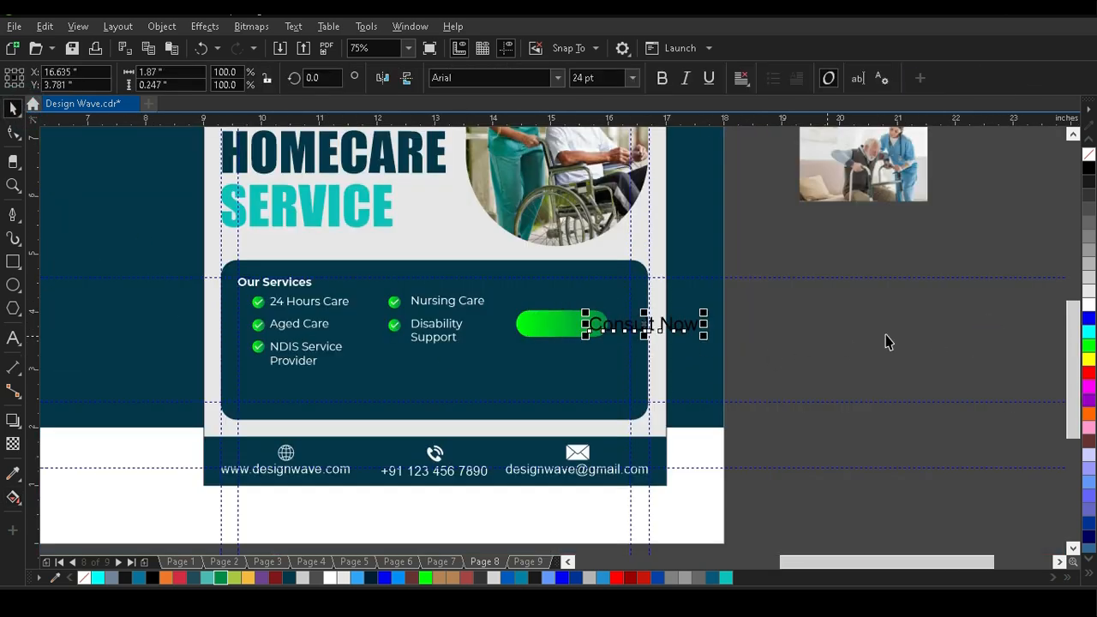
pyautogui.click(1090, 306)
pyautogui.press('Escape')
pyautogui.click(635, 329)
pyautogui.keyDown('shift'); pyautogui.click(559, 331); pyautogui.keyUp('shift')
pyautogui.press('c')
pyautogui.press('e')
pyautogui.press('Escape')
# Set "Consult Now" in Montserrat Bold, shrink it to fit inside the button and centre it again.
pyautogui.scroll(2, 576, 320)
pyautogui.click(578, 323)
pyautogui.click(558, 78)
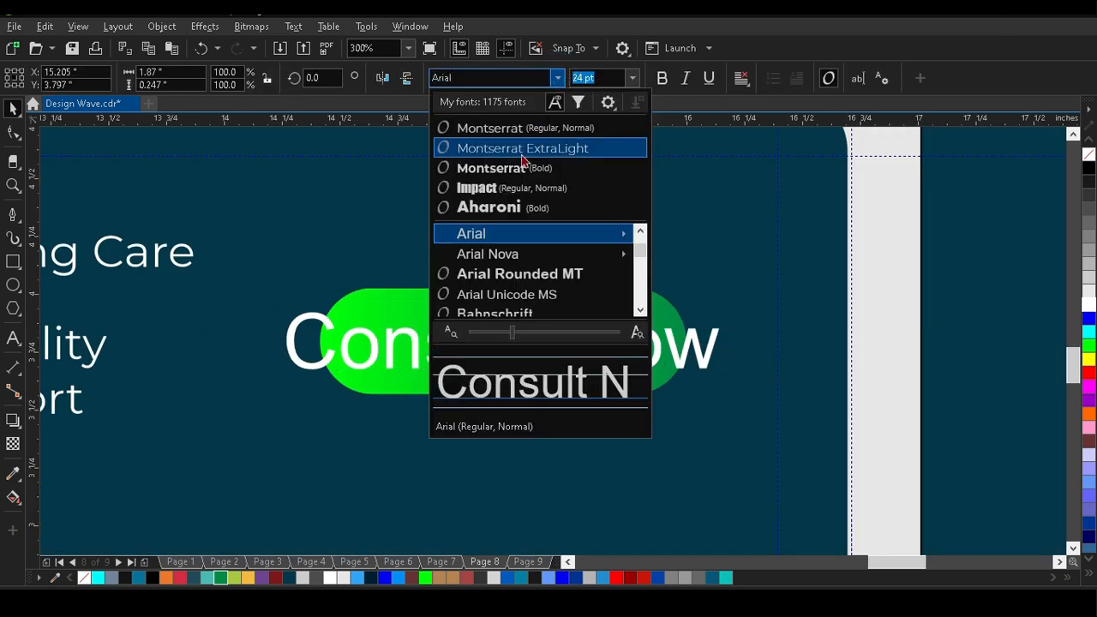
pyautogui.click(515, 165)
pyautogui.click(906, 297)
pyautogui.click(792, 353)
pyautogui.moveTo(806, 375); pyautogui.dragTo(686, 404)
pyautogui.keyDown('shift'); pyautogui.click(601, 380); pyautogui.keyUp('shift')
pyautogui.press('c')
pyautogui.press('e')
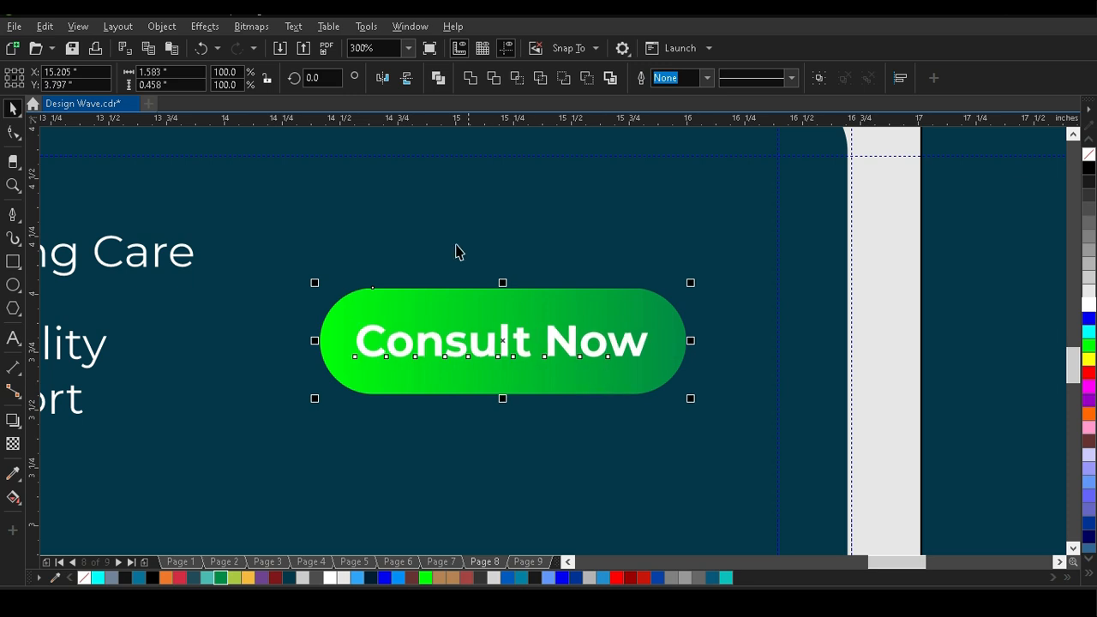
# Draw a photo frame rectangle about 1.45 by 0.8 inch below "NDIS Service Provider" and give it a black outline.
pyautogui.scroll(-2, 455, 248)
pyautogui.scroll(1, 77, 240)
pyautogui.click(13, 261)
pyautogui.moveTo(209, 347); pyautogui.dragTo(378, 438)
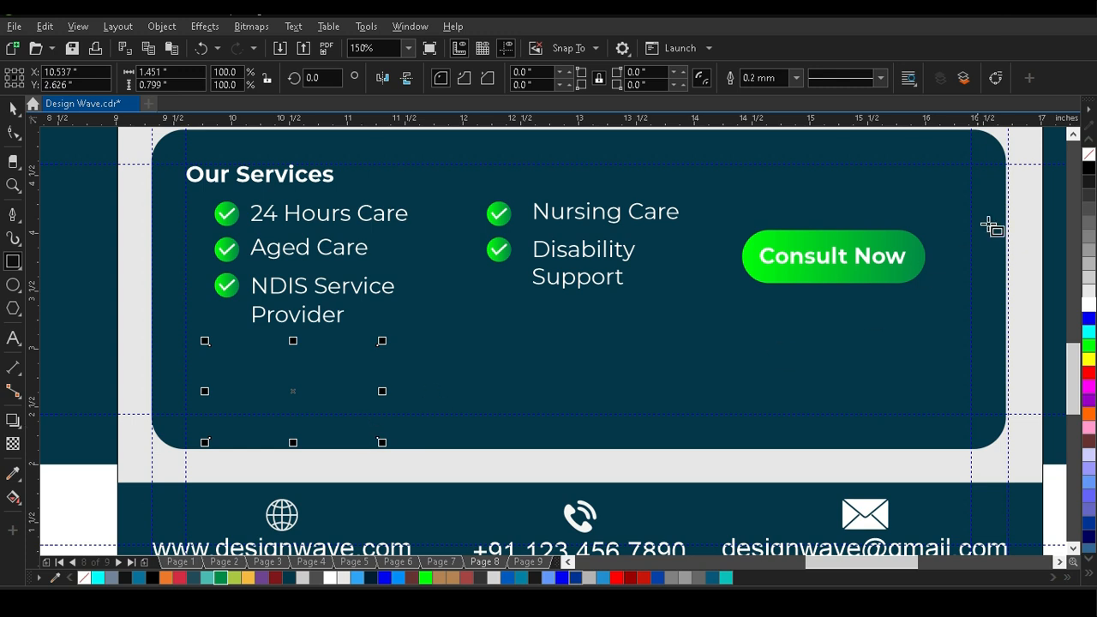
pyautogui.rightClick(1090, 169)
pyautogui.click(13, 109)
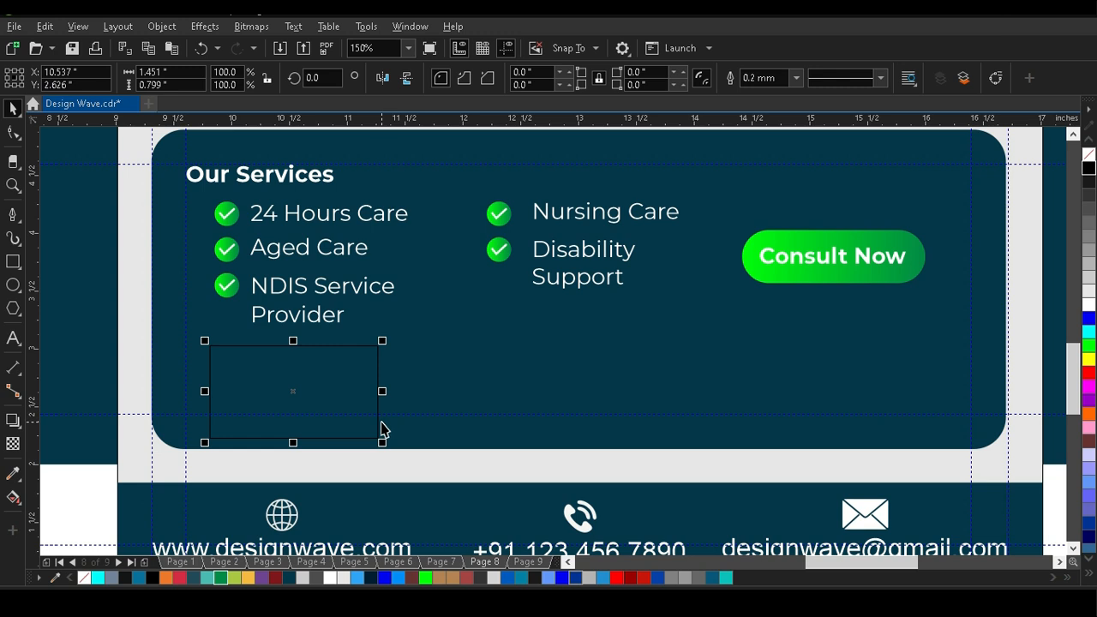
# Place two copies of the photo frame in a row across the lower part of the services box.
pyautogui.moveTo(262, 377); pyautogui.dragTo(776, 359)
pyautogui.rightClick(530, 374)
pyautogui.rightClick(777, 359)
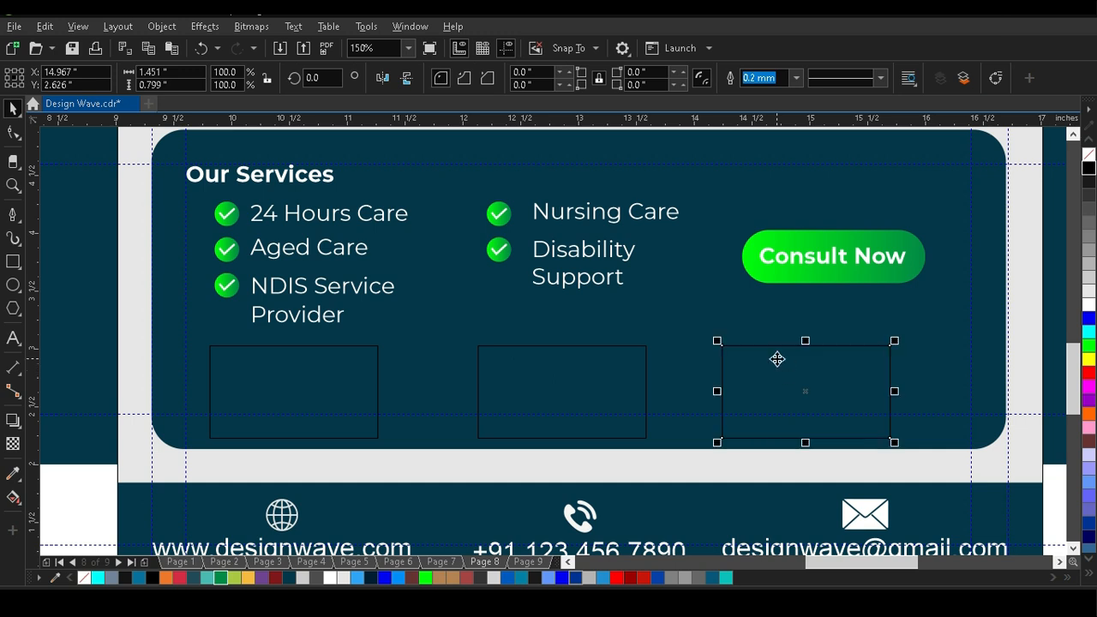
# Space the three photo frames evenly, group them and centre the row horizontally on the post.
pyautogui.keyDown('shift'); pyautogui.click(505, 418); pyautogui.keyUp('shift')
pyautogui.keyDown('shift'); pyautogui.click(311, 382); pyautogui.keyUp('shift')
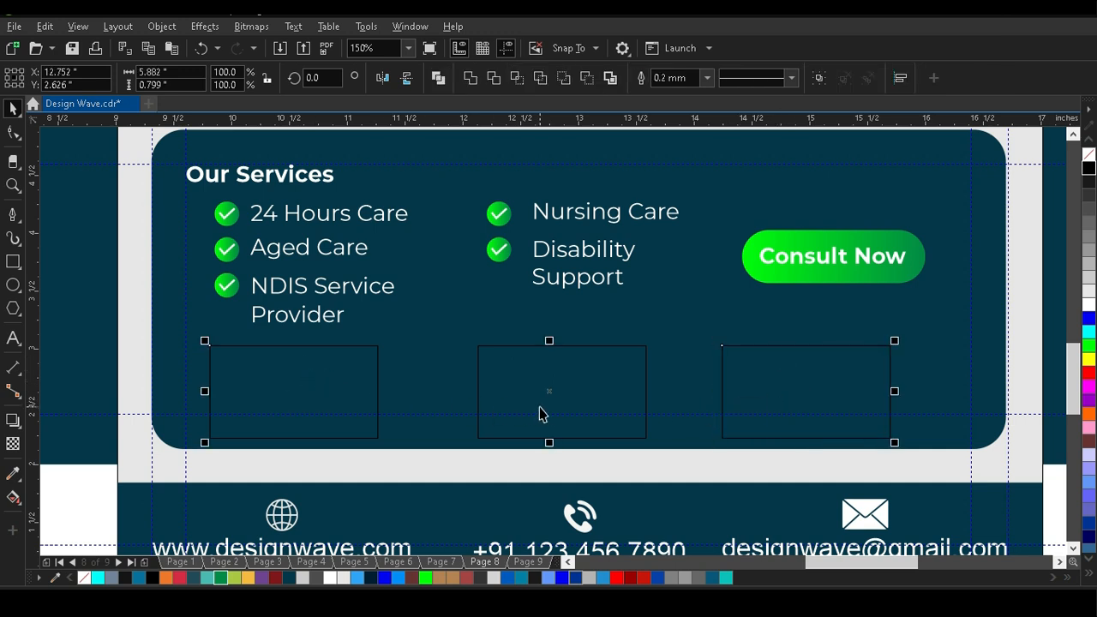
pyautogui.hotkey('ctrl', 'g')
pyautogui.keyDown('shift'); pyautogui.click(593, 396); pyautogui.keyUp('shift')
pyautogui.press('c')
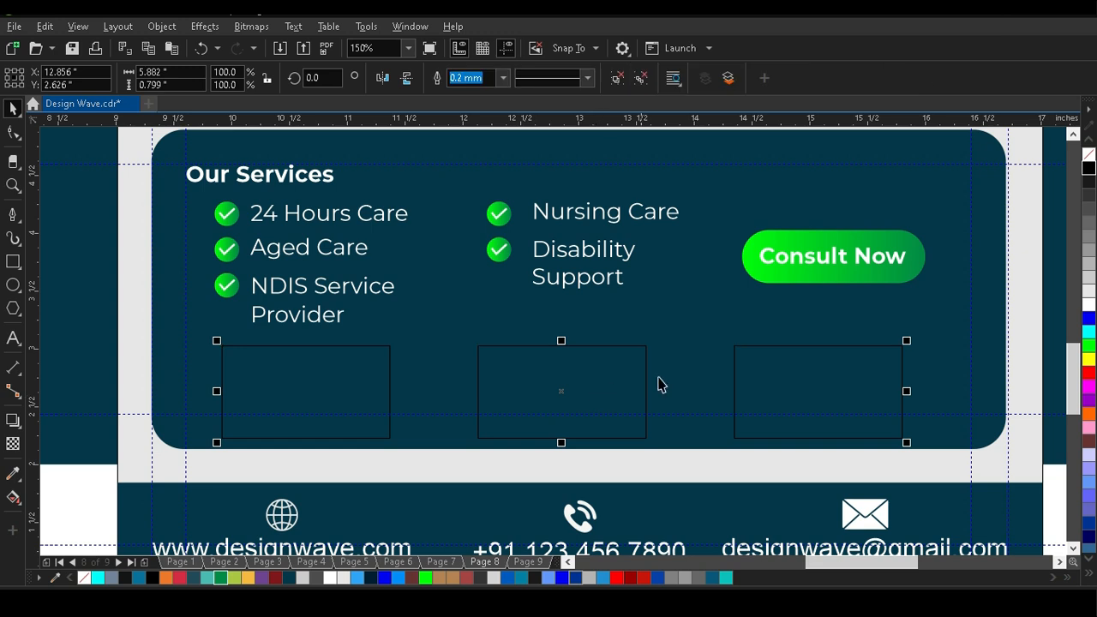
pyautogui.keyDown('shift'); pyautogui.click(695, 335); pyautogui.keyUp('shift')
pyautogui.press('c')
pyautogui.keyDown('shift'); pyautogui.click(740, 385); pyautogui.keyUp('shift')
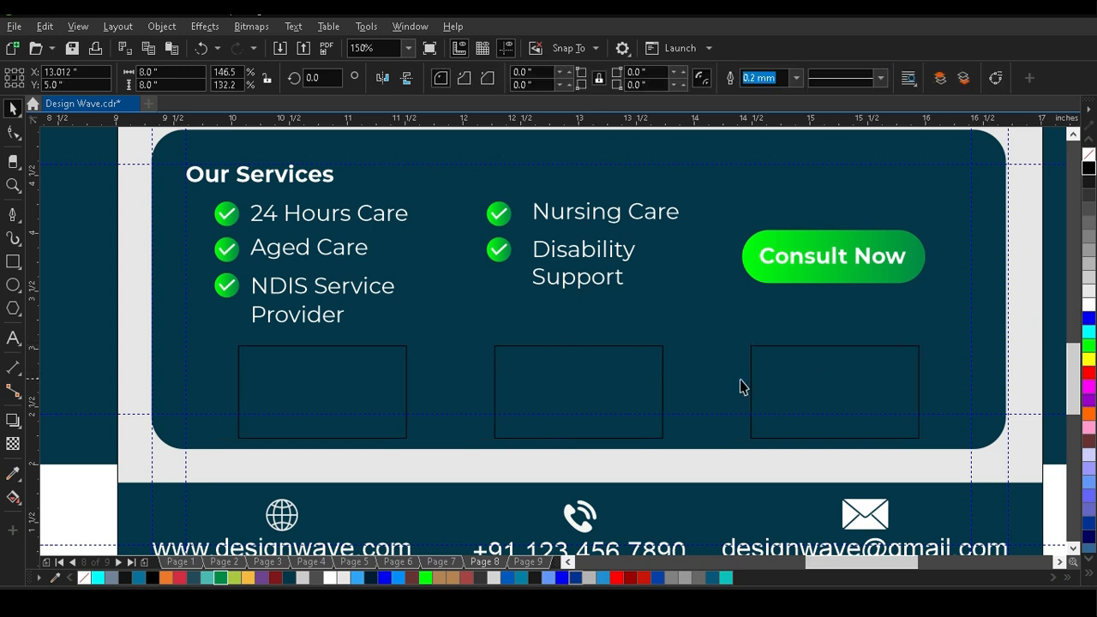
# Scale the frame row up to about 0.83 inch high, centre it on the post again and ungroup it.
pyautogui.moveTo(233, 339); pyautogui.dragTo(203, 320)
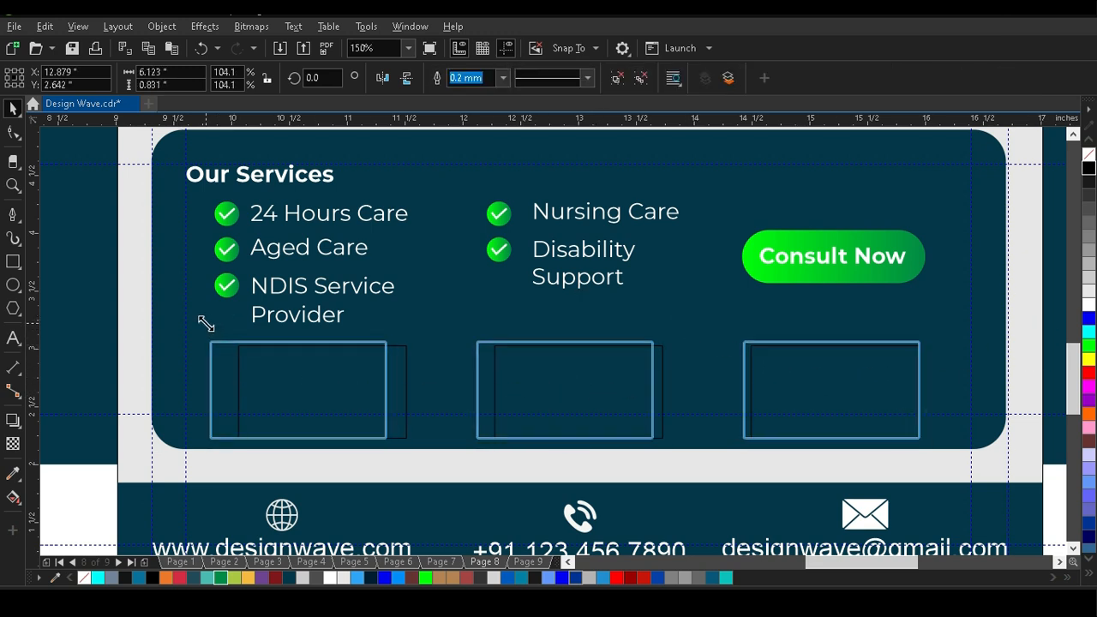
pyautogui.keyDown('shift'); pyautogui.click(465, 322); pyautogui.keyUp('shift')
pyautogui.press('c')
pyautogui.scroll(-1, 465, 322)
pyautogui.click(416, 306)
pyautogui.hotkey('ctrl', 'u')
# Round the corners of the two outer photo frames to a radius of about 0.417 inch.
pyautogui.click(808, 376)
pyautogui.click(572, 294)
pyautogui.press('F10')
pyautogui.moveTo(509, 331); pyautogui.dragTo(533, 330)
pyautogui.click(296, 301)
pyautogui.moveTo(331, 325); pyautogui.dragTo(302, 325)
pyautogui.click(13, 109)
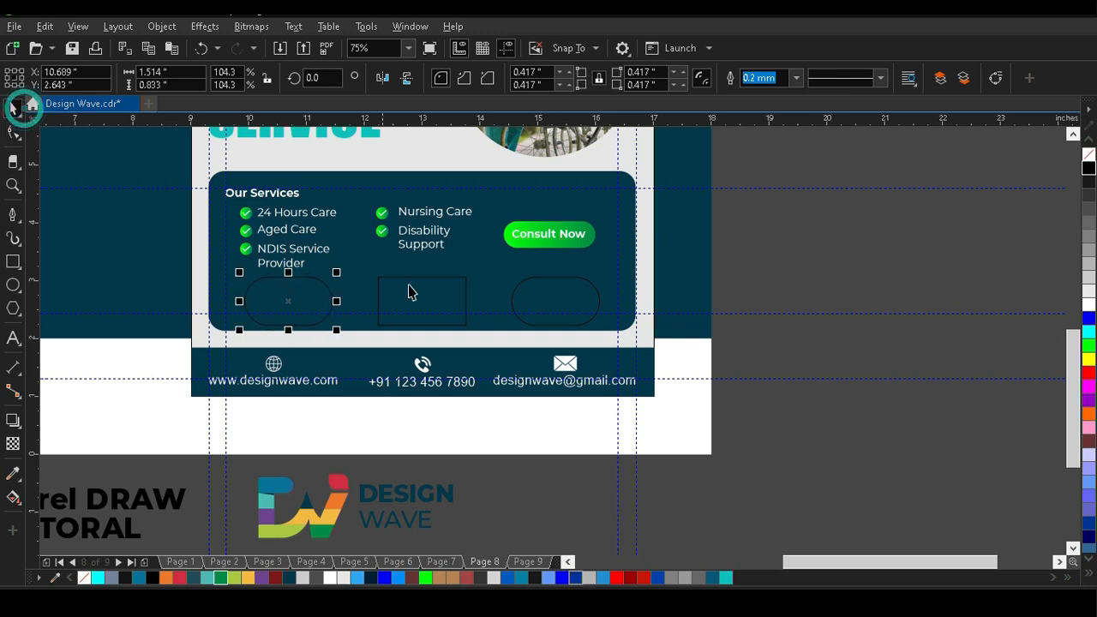
# Move the close-up photo in teal scrubs from outside the page over the right-hand frame in the services box.
pyautogui.scroll(-2, 406, 290)
pyautogui.moveTo(517, 217); pyautogui.dragTo(403, 353)
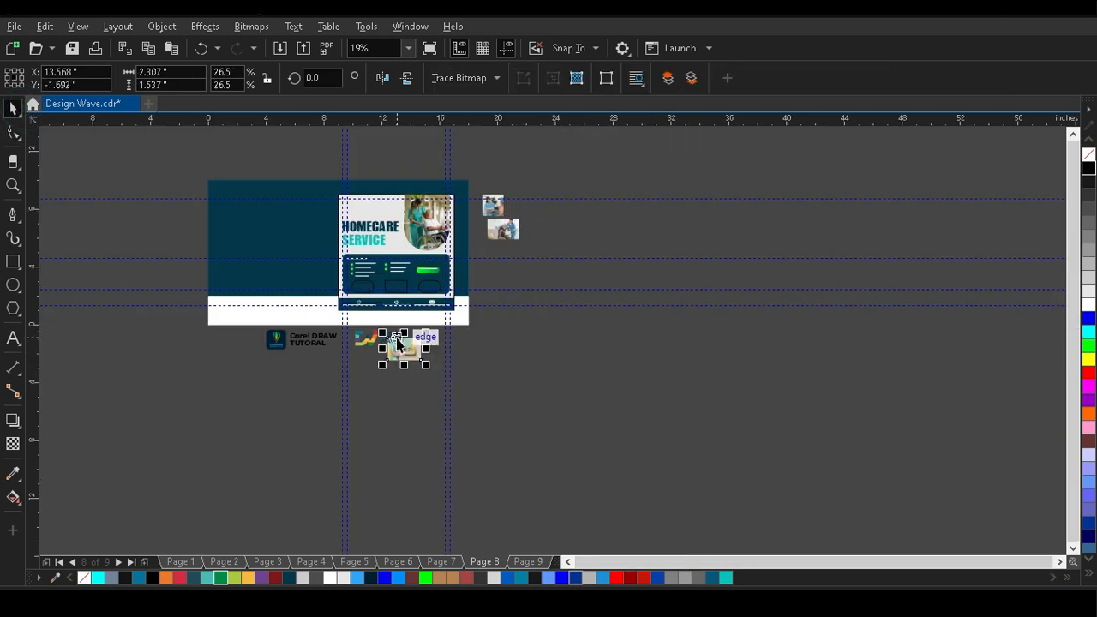
pyautogui.scroll(2, 403, 353)
pyautogui.scroll(-2, 505, 346)
pyautogui.click(526, 374)
pyautogui.moveTo(508, 350); pyautogui.dragTo(537, 297)
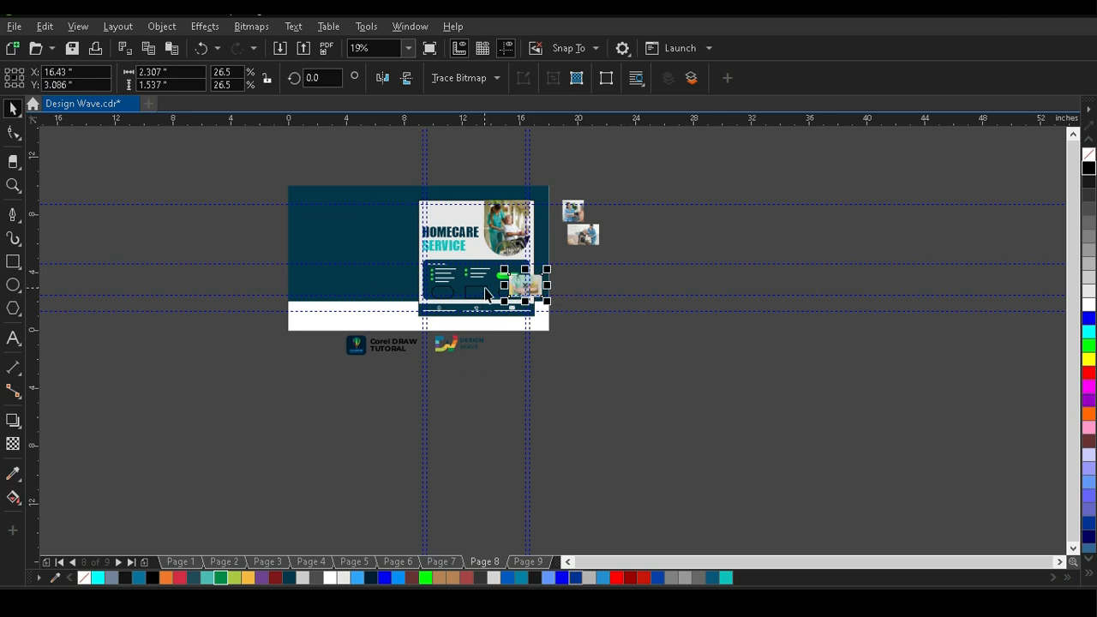
# Stretch the middle photo frame upward to about 1.069 inches high and round its corners fully.
pyautogui.scroll(2, 485, 287)
pyautogui.click(862, 260)
pyautogui.click(442, 314)
pyautogui.scroll(1, 442, 314)
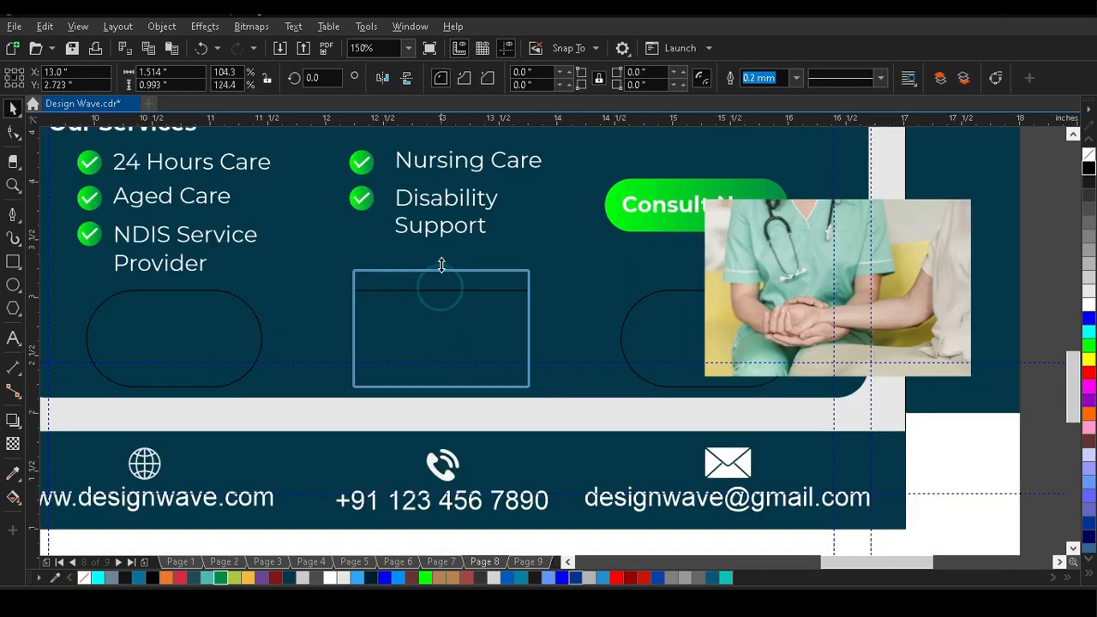
pyautogui.moveTo(353, 264); pyautogui.dragTo(528, 438)
pyautogui.click(13, 109)
# Centre the teal scrubs photo behind the middle frame and scale it down to about 1.623 inches wide.
pyautogui.click(752, 278)
pyautogui.keyDown('shift'); pyautogui.click(460, 309); pyautogui.keyUp('shift')
pyautogui.press('c')
pyautogui.press('e')
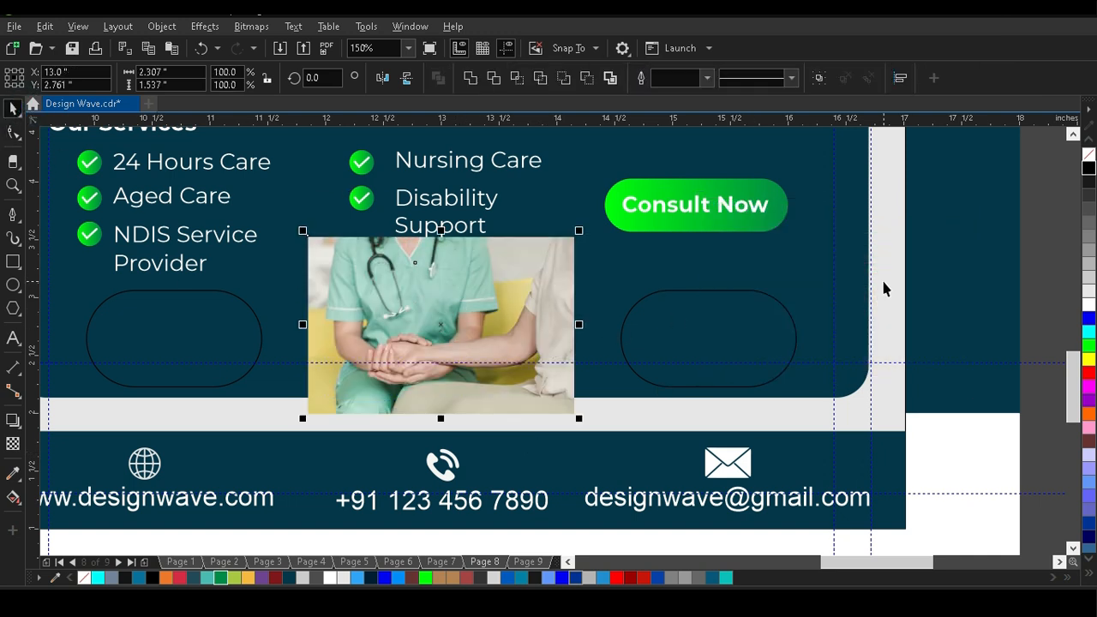
pyautogui.click(883, 280)
pyautogui.click(489, 312)
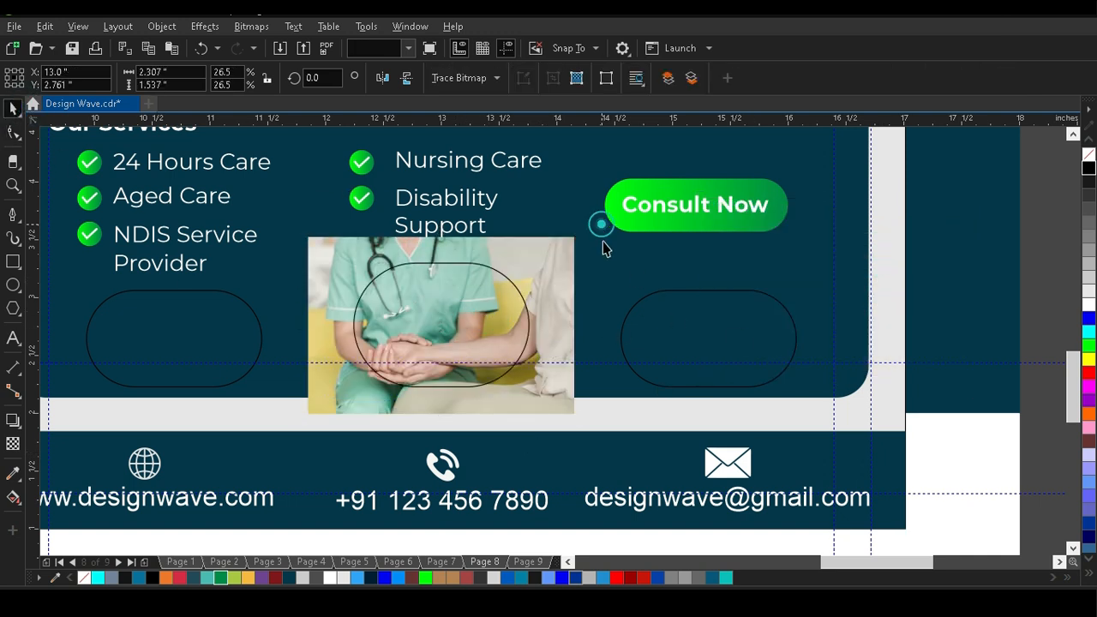
pyautogui.moveTo(578, 231); pyautogui.dragTo(538, 250)
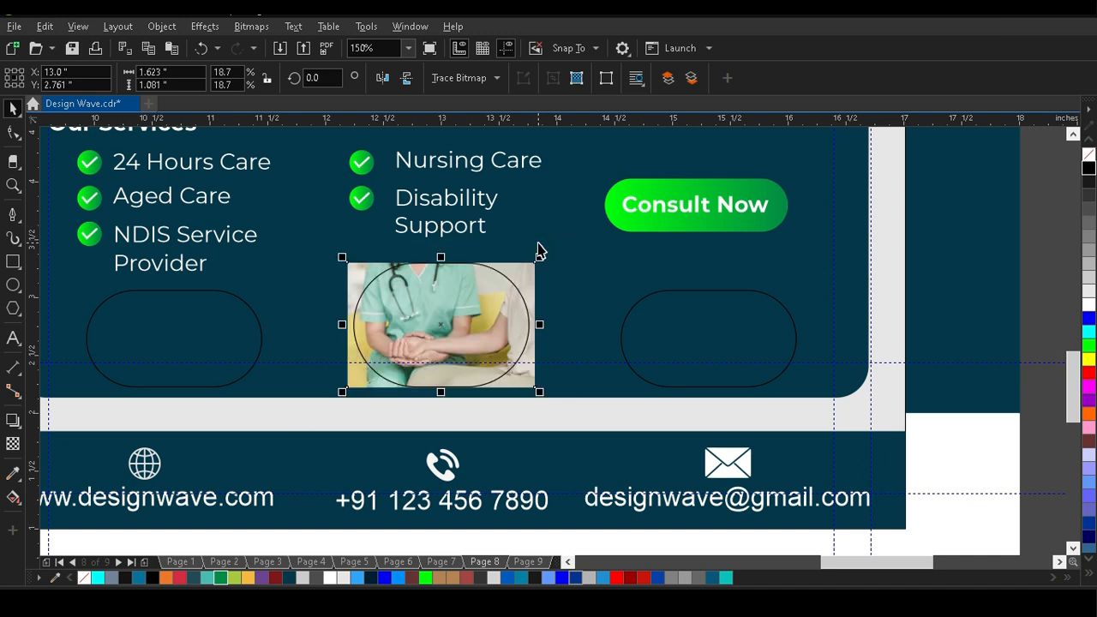
# PowerClip the teal scrubs photo inside the middle frame and remove the frame's outline.
pyautogui.rightClick(532, 277)
pyautogui.click(594, 374)
pyautogui.click(472, 325)
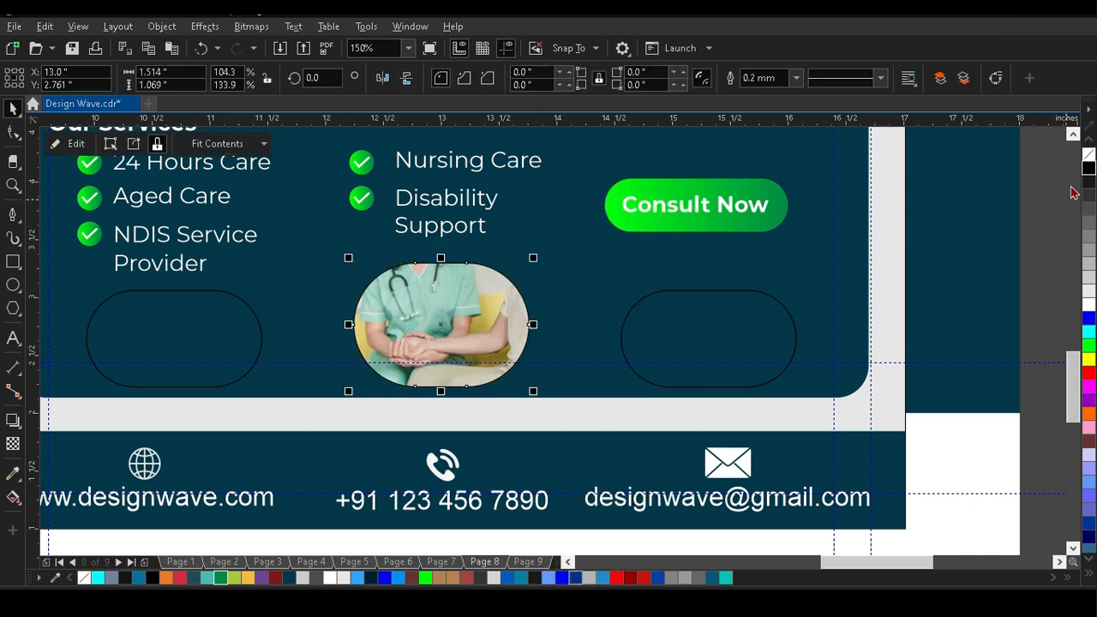
pyautogui.rightClick(1089, 160)
# Bring the photo of the man with the walker onto the right-hand frame, centred and scaled to about 1.521 inches wide.
pyautogui.scroll(-2, 393, 292)
pyautogui.click(605, 257)
pyautogui.moveTo(631, 187); pyautogui.dragTo(477, 305)
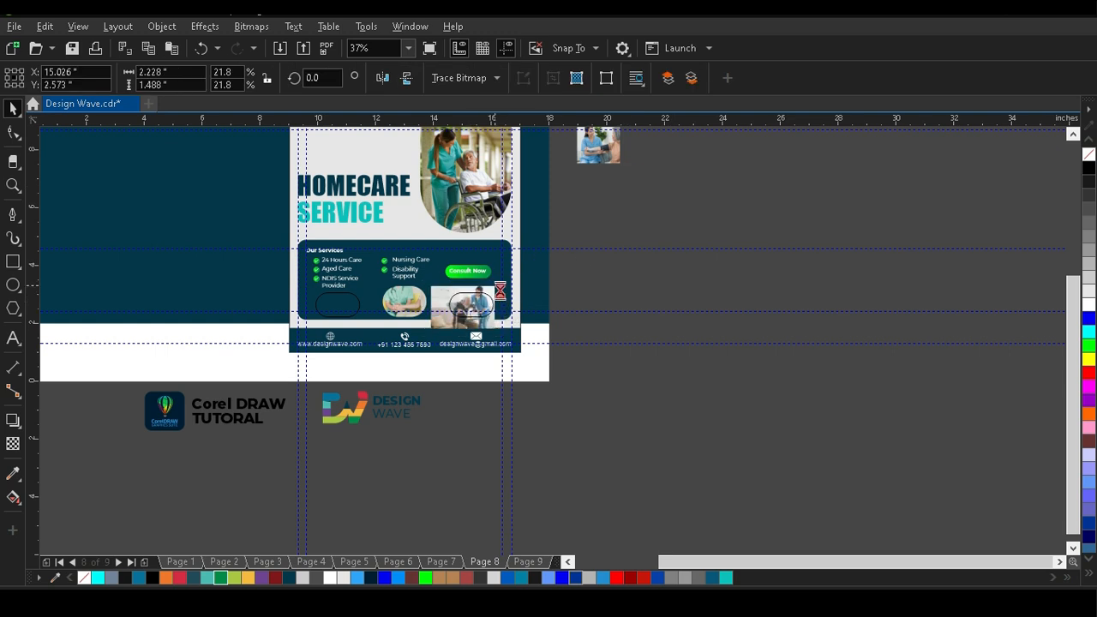
pyautogui.scroll(5, 472, 302)
pyautogui.click(387, 256)
pyautogui.keyDown('shift'); pyautogui.click(163, 256); pyautogui.keyUp('shift')
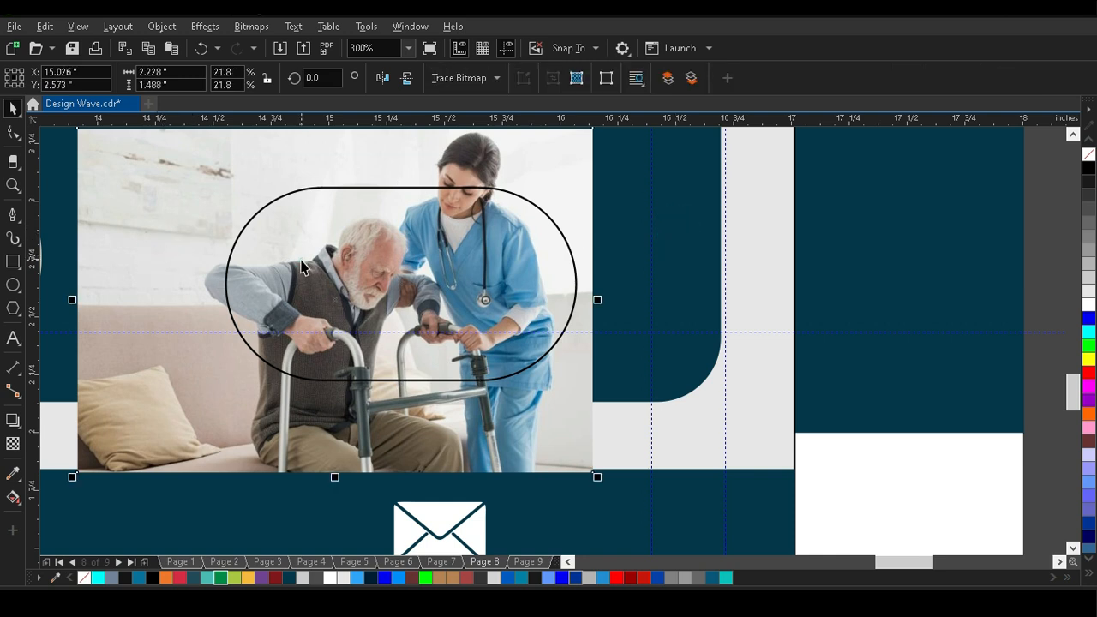
pyautogui.moveTo(286, 272); pyautogui.dragTo(353, 271)
pyautogui.scroll(-2, 633, 261)
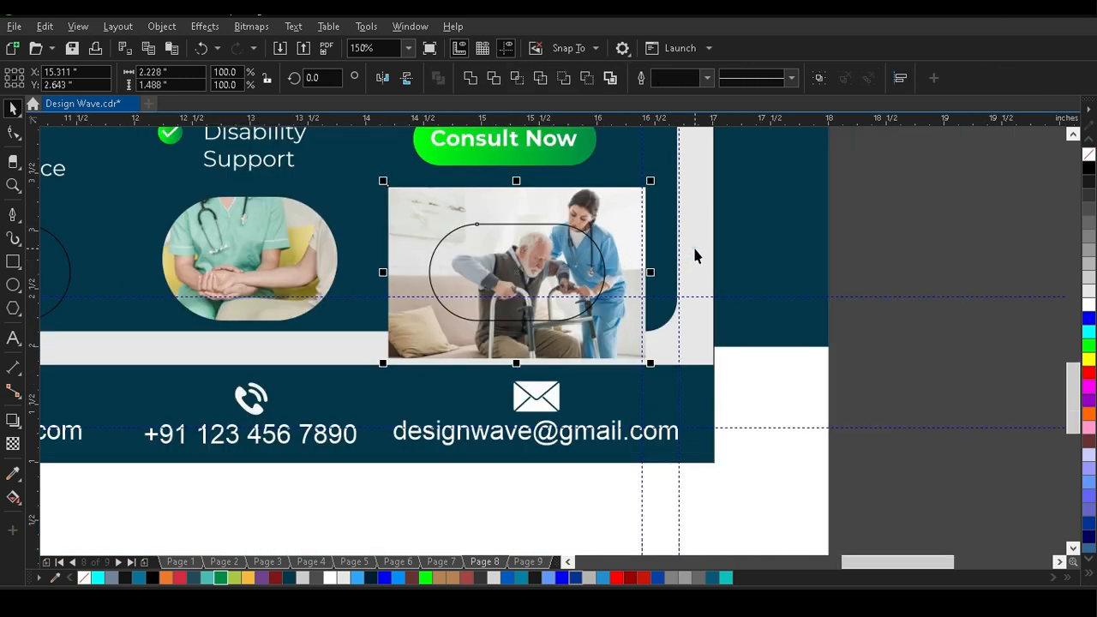
pyautogui.click(625, 206)
pyautogui.moveTo(646, 185); pyautogui.dragTo(610, 208)
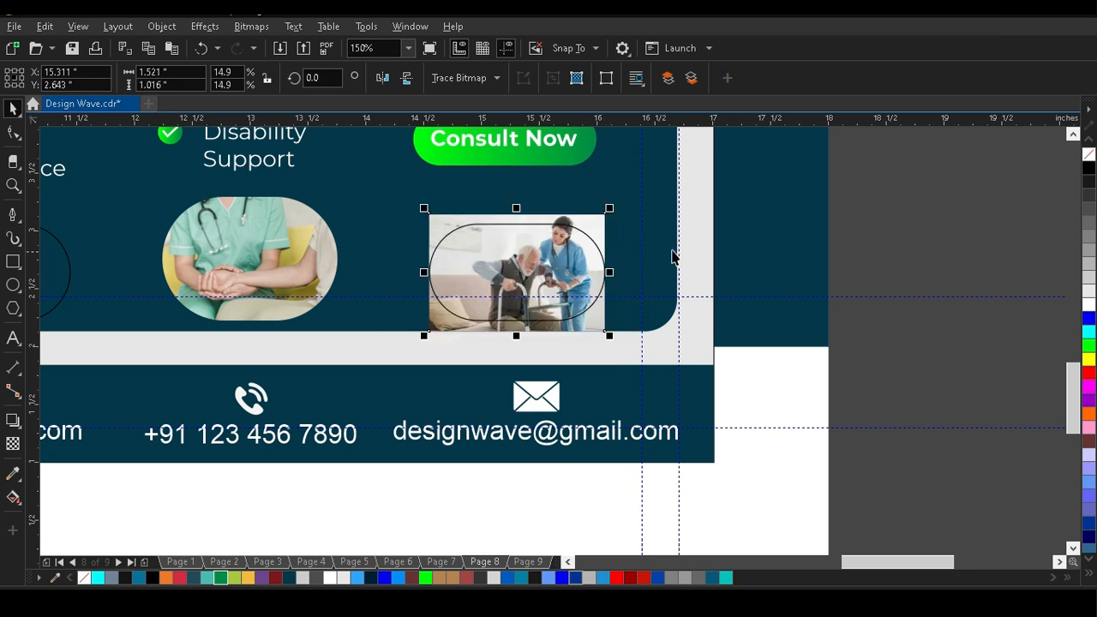
# PowerClip the walker photo inside the right-hand frame and remove the frame's outline.
pyautogui.rightClick(588, 246)
pyautogui.click(643, 376)
pyautogui.click(553, 257)
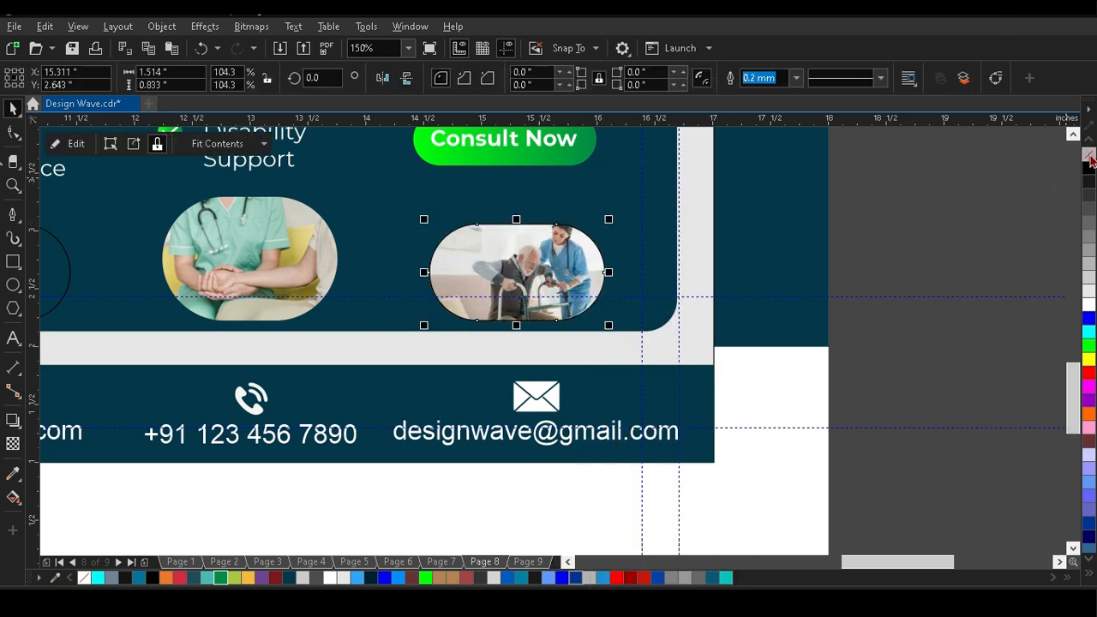
pyautogui.rightClick(1090, 156)
pyautogui.press('Escape')
# Move the blood-pressure check photo from outside the page to the left-hand frame and centre it on the frame.
pyautogui.scroll(-4, 637, 255)
pyautogui.moveTo(612, 220); pyautogui.dragTo(539, 273)
pyautogui.scroll(3, 540, 273)
pyautogui.scroll(3, 553, 281)
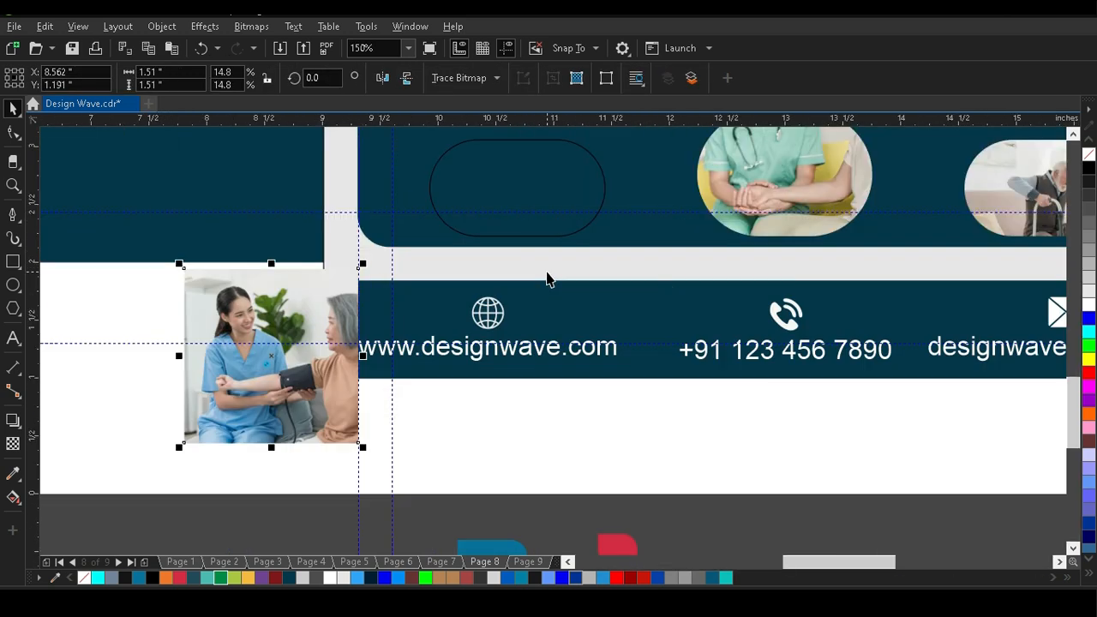
pyautogui.moveTo(354, 343); pyautogui.dragTo(517, 212)
pyautogui.keyDown('shift'); pyautogui.click(546, 188); pyautogui.keyUp('shift')
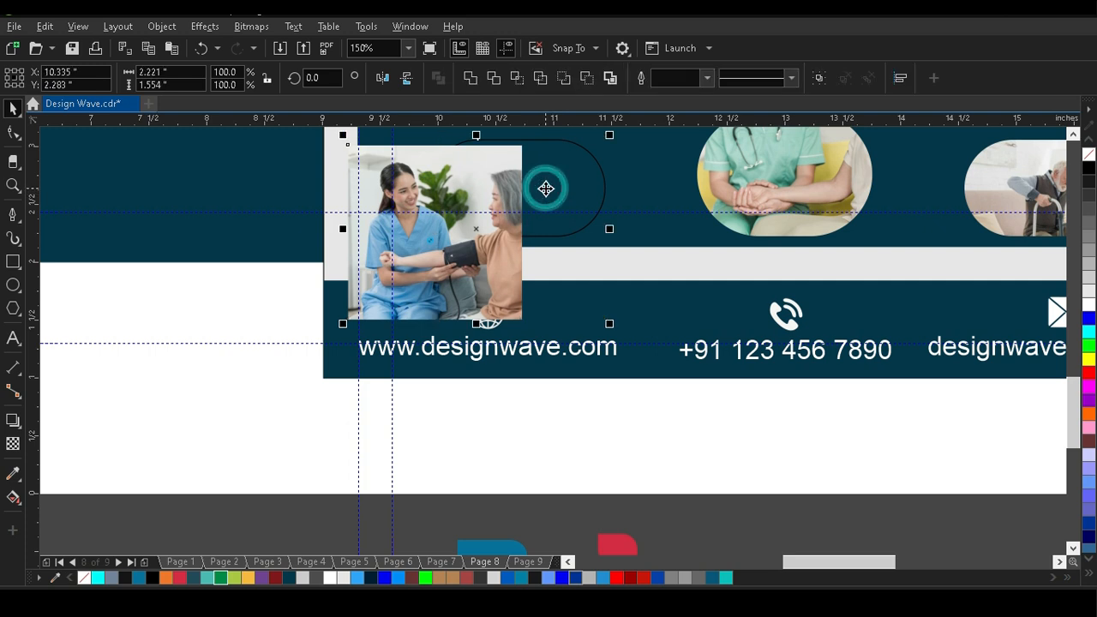
pyautogui.press('c')
pyautogui.press('e')
# Send the blood-pressure check photo behind the left-hand frame's outline.
pyautogui.click(336, 229)
pyautogui.click(1075, 135)
pyautogui.click(1074, 135)
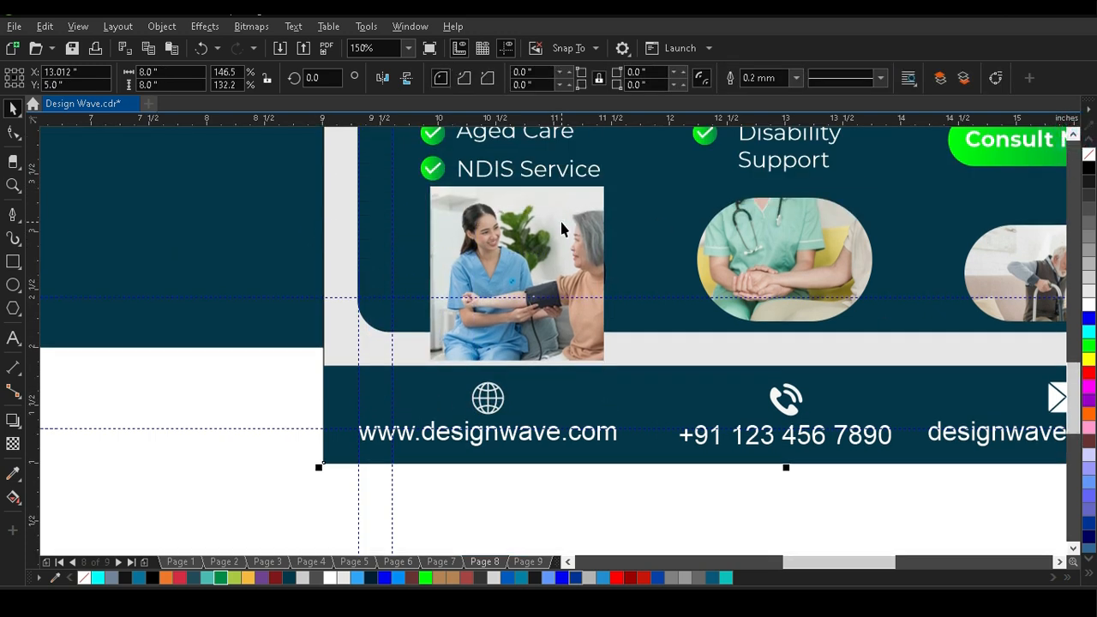
pyautogui.click(562, 223)
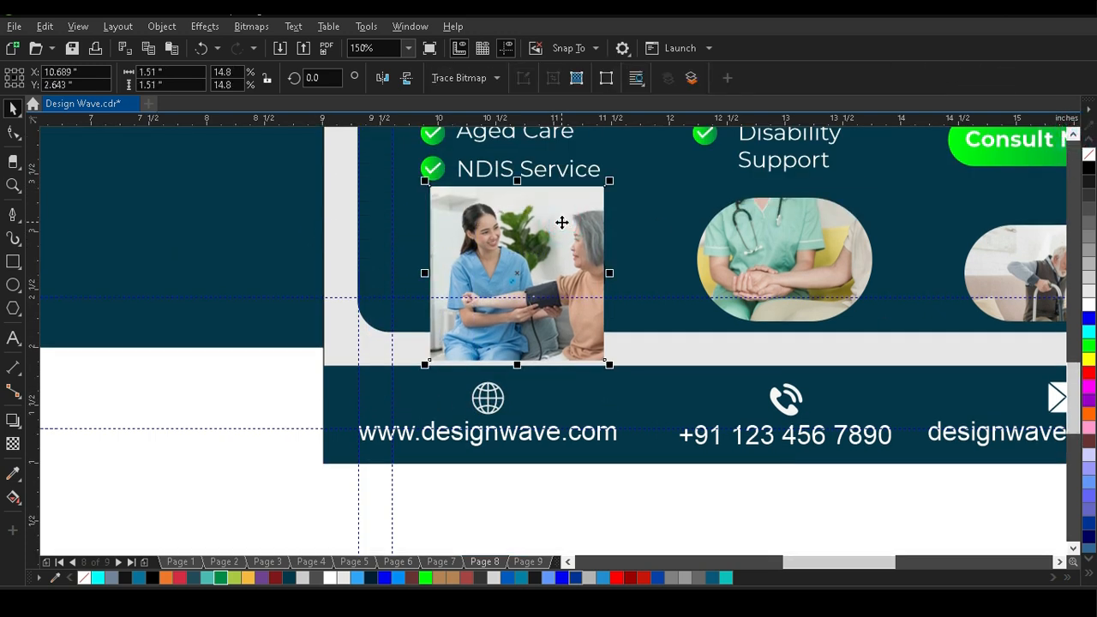
pyautogui.click(338, 254)
pyautogui.click(562, 345)
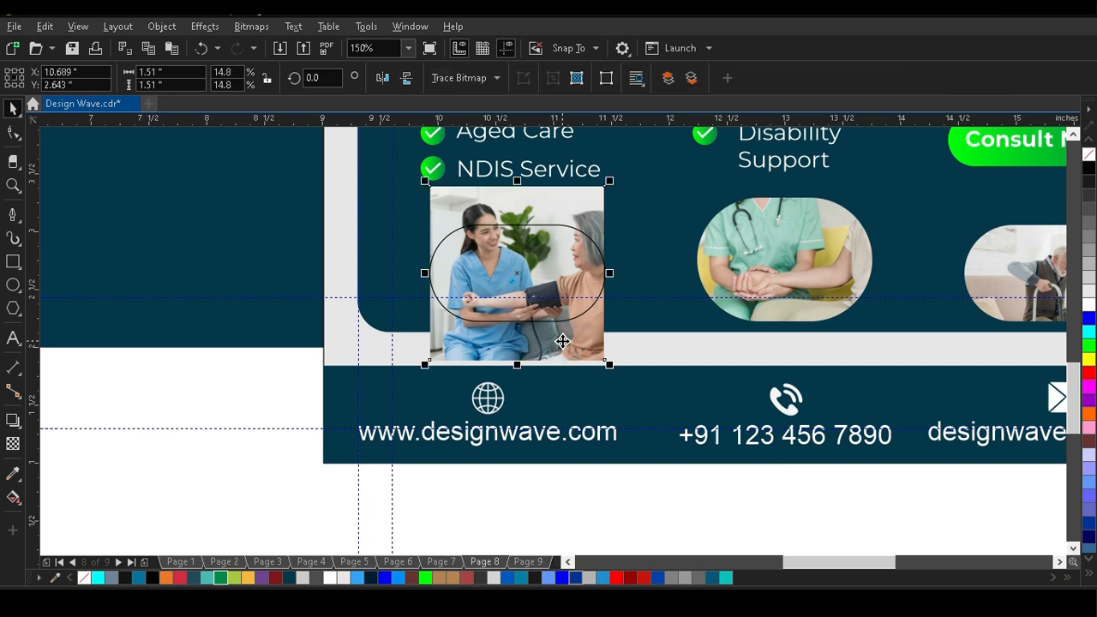
# PowerClip the blood-pressure check photo inside the left-hand frame and remove the frame's outline.
pyautogui.rightClick(559, 338)
pyautogui.click(601, 374)
pyautogui.click(557, 321)
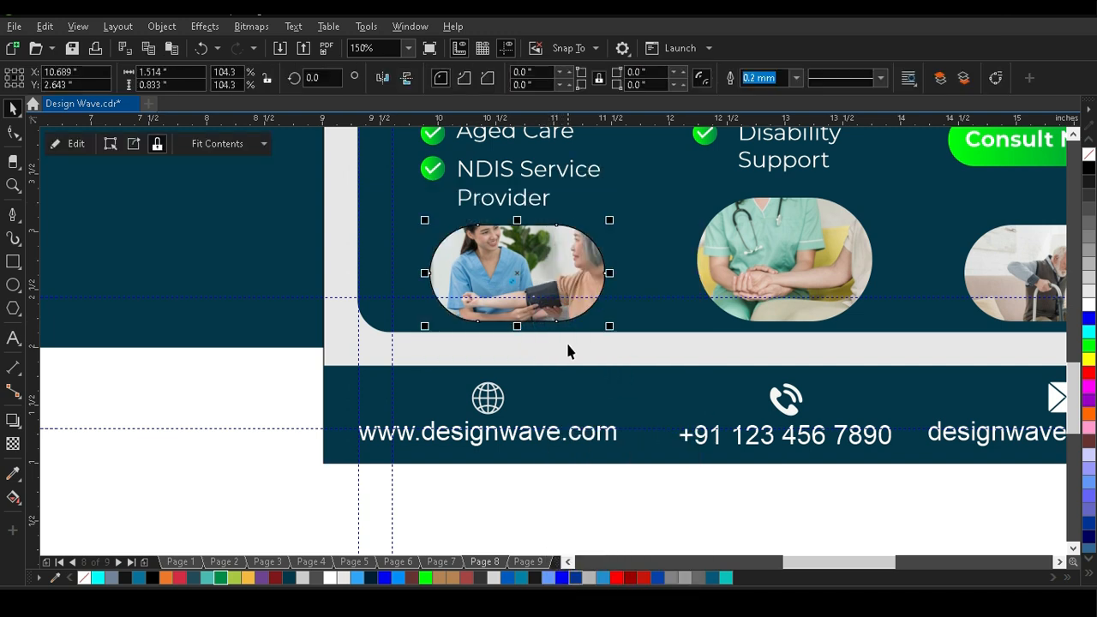
pyautogui.rightClick(1089, 159)
pyautogui.scroll(-2, 212, 335)
pyautogui.click(632, 314)
# Check the reference post on Page 9 and enlarge the right-hand and left-hand photos to about 1.892 and 1.855 inches wide.
pyautogui.scroll(2, 425, 322)
pyautogui.scroll(-2, 474, 318)
pyautogui.click(517, 562)
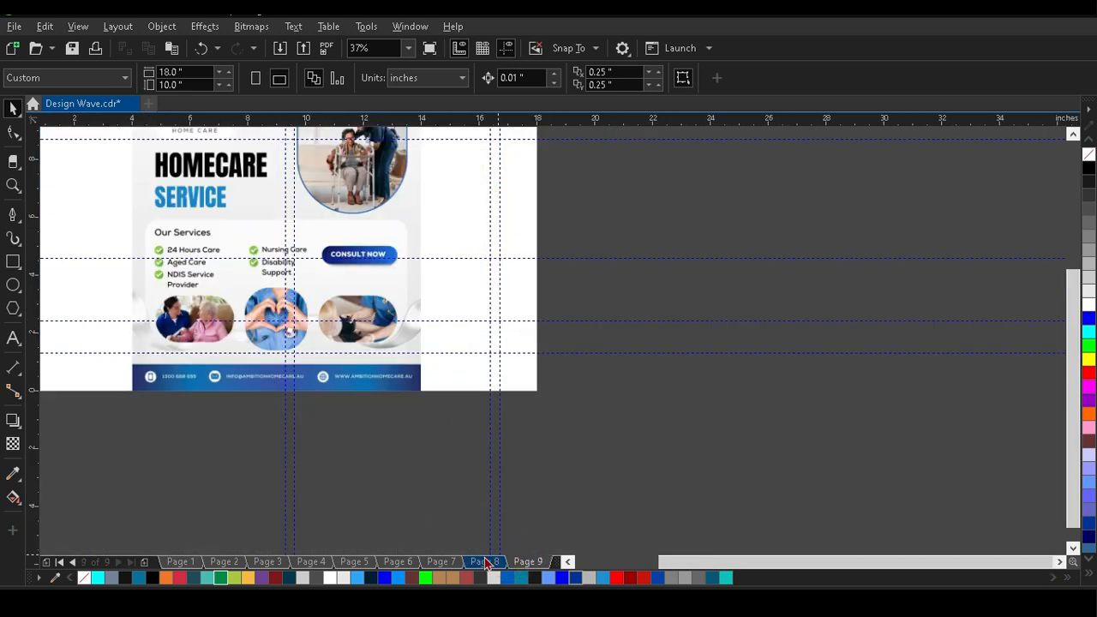
pyautogui.click(478, 566)
pyautogui.scroll(3, 606, 301)
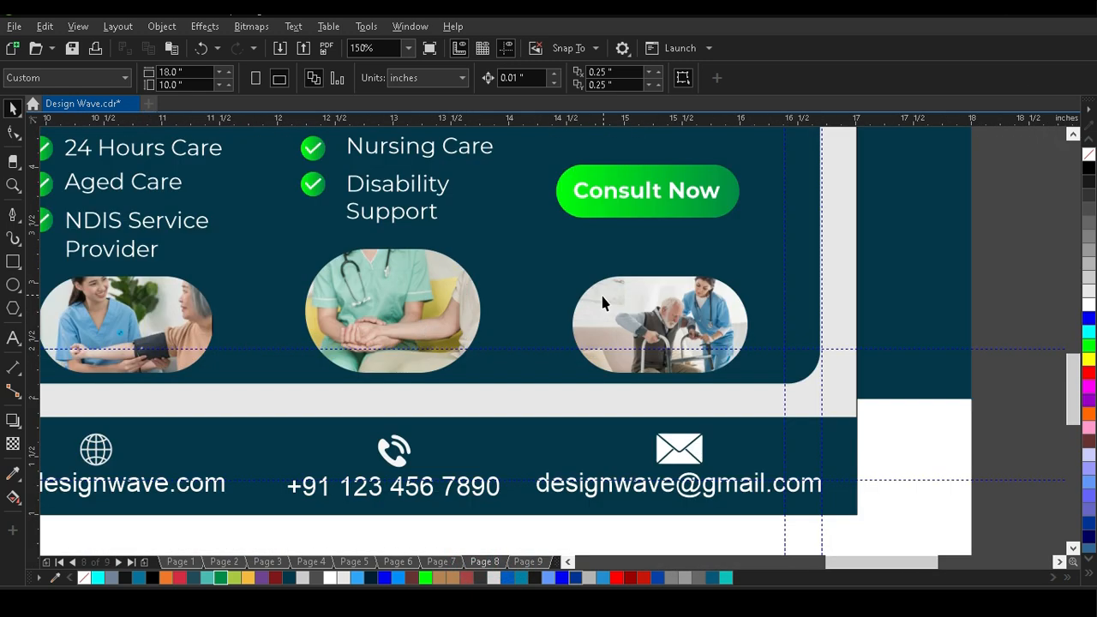
pyautogui.click(569, 272)
pyautogui.moveTo(526, 245); pyautogui.dragTo(522, 243)
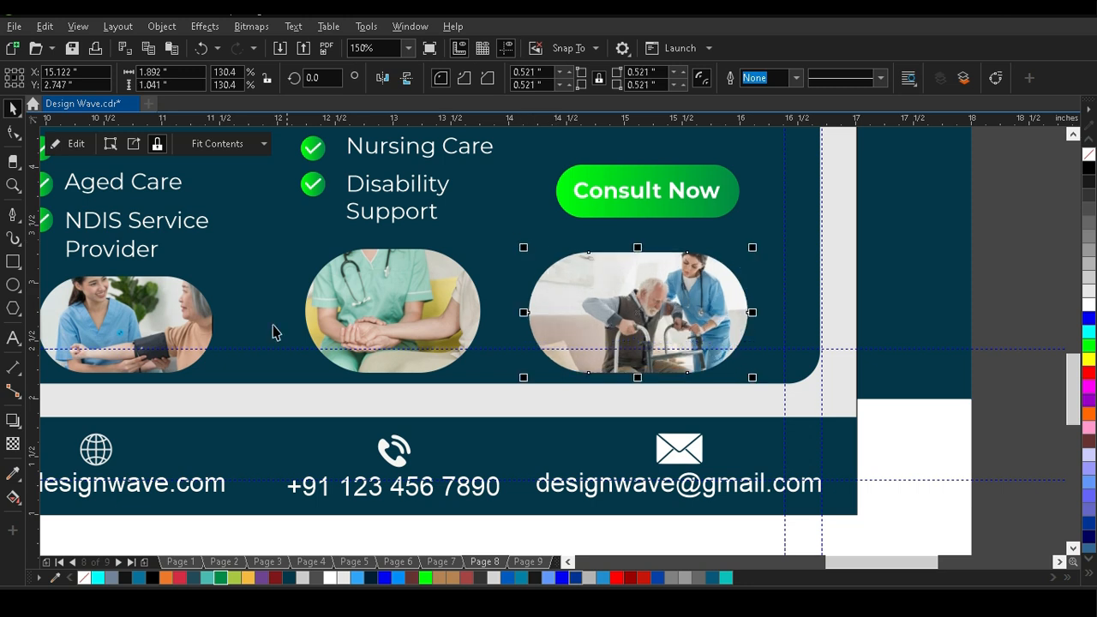
pyautogui.click(201, 337)
pyautogui.scroll(-2, 559, 311)
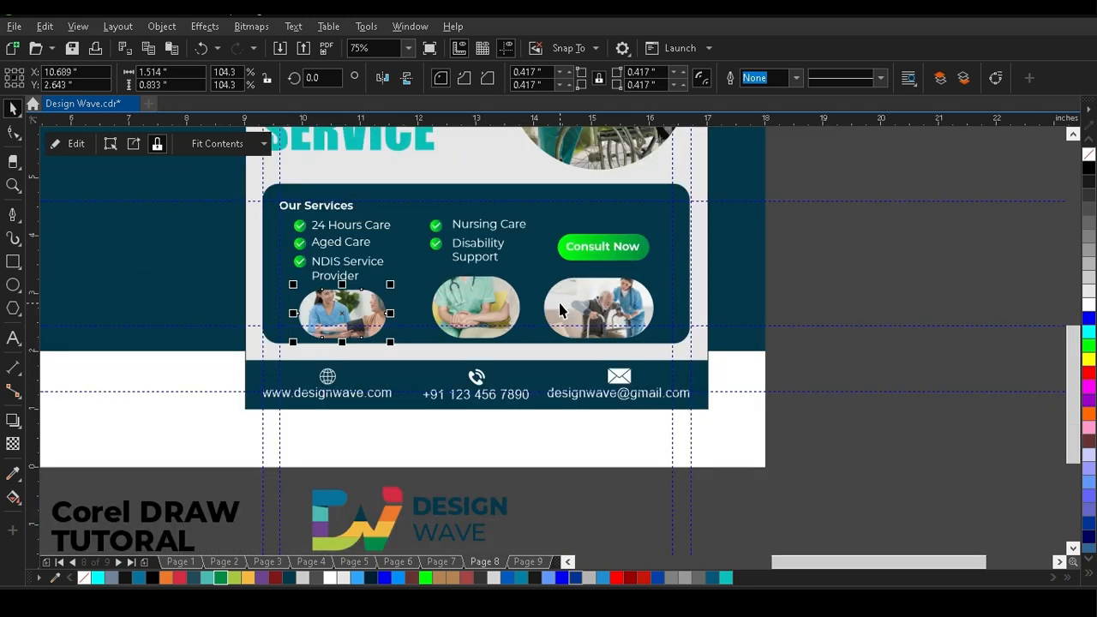
pyautogui.moveTo(390, 284); pyautogui.dragTo(410, 273)
# Extend the lower edge of the services box slightly downward, closer to the contact footer.
pyautogui.click(514, 343)
pyautogui.moveTo(475, 347); pyautogui.dragTo(477, 360)
pyautogui.click(894, 368)
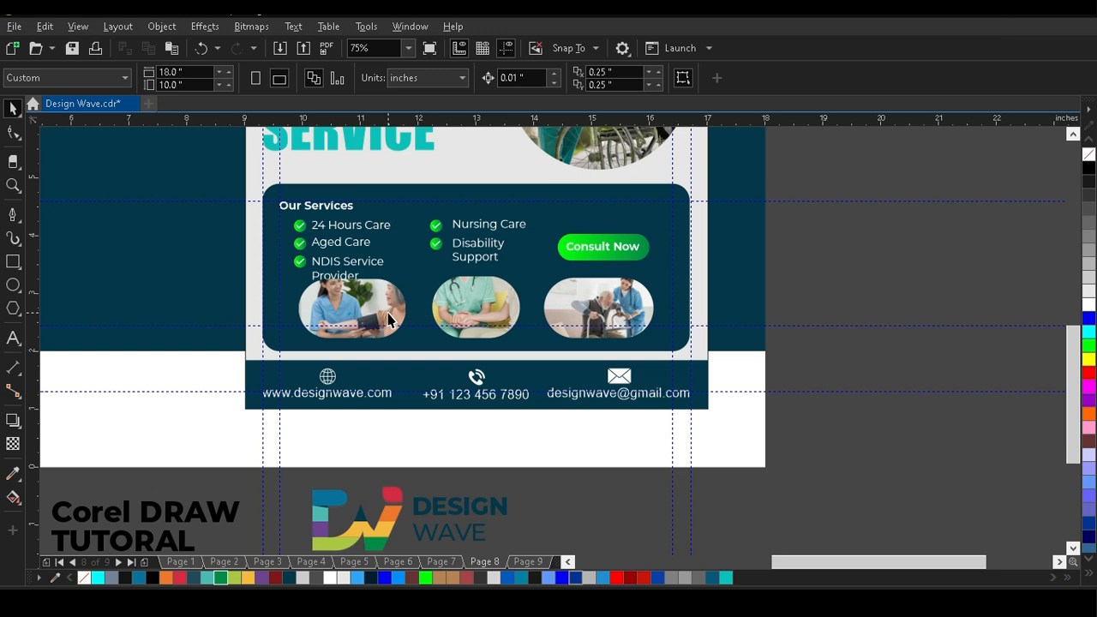
# Nudge the left-hand and right-hand photos inward towards the middle photo.
pyautogui.click(366, 327)
pyautogui.press('Right')
pyautogui.press('Right')
pyautogui.press('Right')
pyautogui.press('Right')
pyautogui.press('Right')
pyautogui.press('Right')
pyautogui.press('Right')
pyautogui.press('Right')
pyautogui.press('Right')
pyautogui.press('Right')
pyautogui.press('Right')
pyautogui.press('Right')
pyautogui.press('Right')
pyautogui.press('Right')
pyautogui.press('Right')
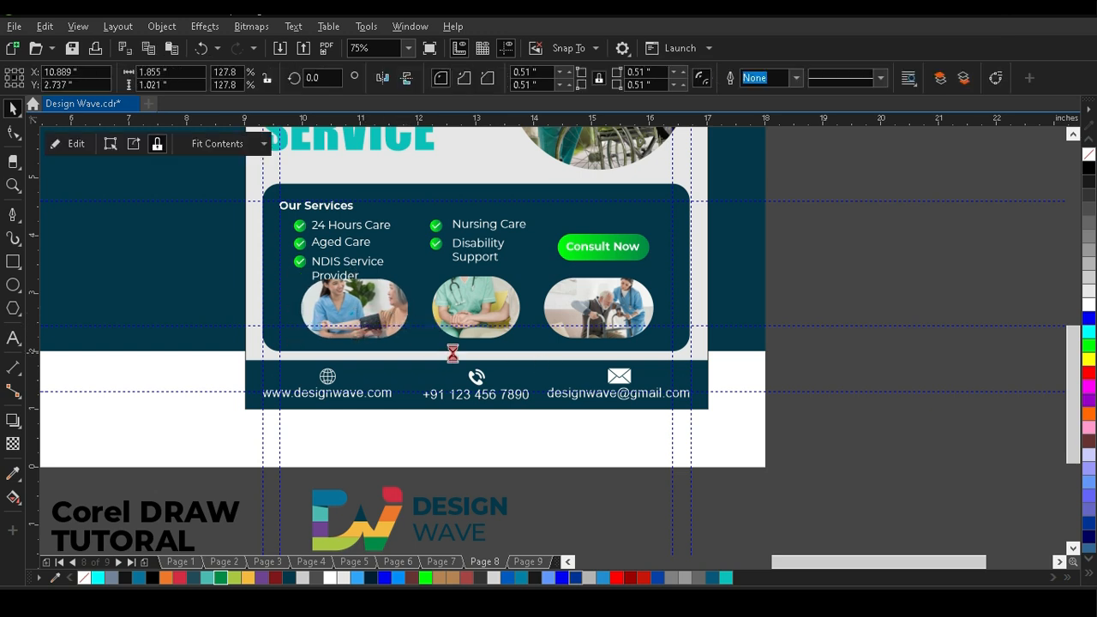
pyautogui.click(573, 312)
pyautogui.press('Left')
pyautogui.press('Left')
pyautogui.press('Left')
pyautogui.press('Left')
pyautogui.press('Left')
pyautogui.press('Left')
pyautogui.press('Left')
pyautogui.press('Left')
pyautogui.press('Left')
pyautogui.press('Left')
pyautogui.press('Left')
pyautogui.press('Left')
pyautogui.press('Left')
pyautogui.press('Left')
pyautogui.press('Left')
pyautogui.press('Left')
pyautogui.press('Left')
pyautogui.press('Left')
pyautogui.press('Left')
pyautogui.press('Left')
pyautogui.click(820, 307)
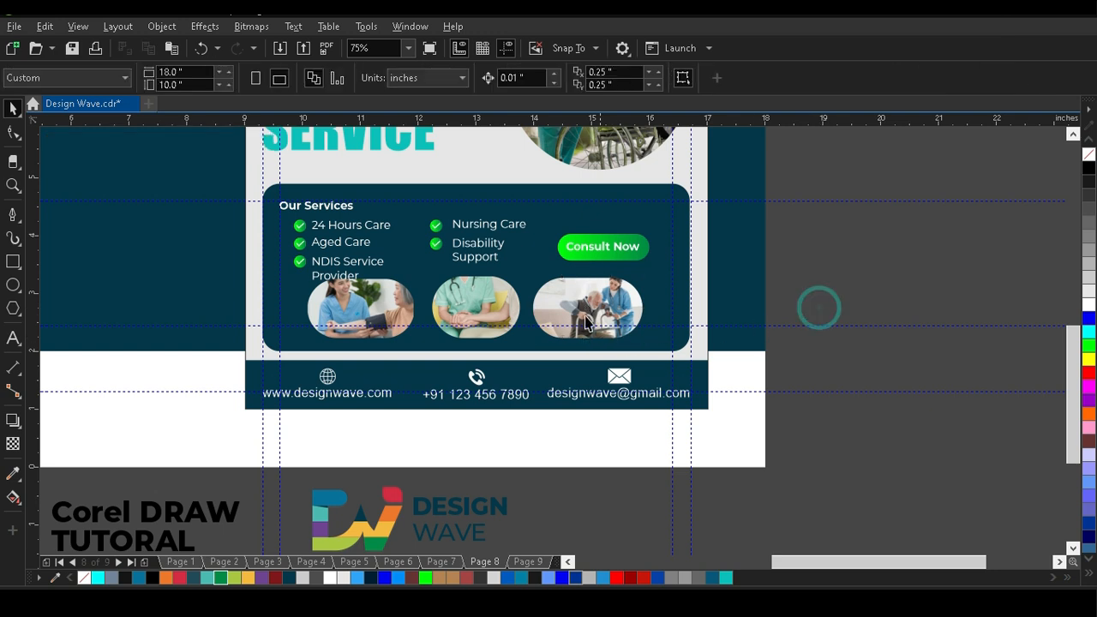
# Move the three clipped photos down together so they clear the service list text.
pyautogui.scroll(1, 472, 313)
pyautogui.click(654, 330)
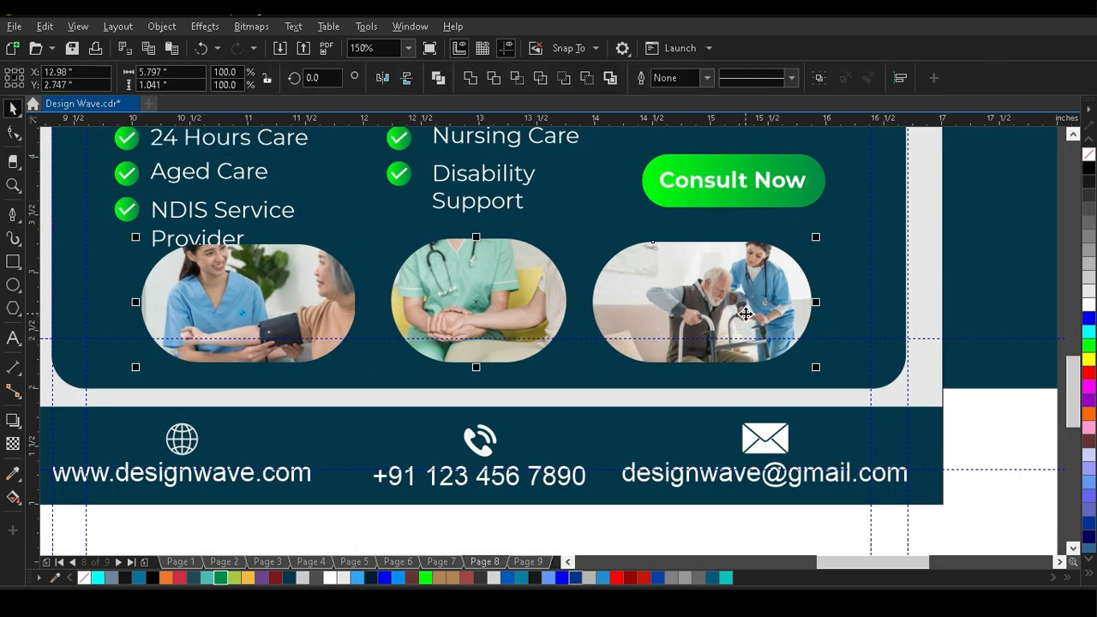
pyautogui.scroll(-1, 258, 336)
pyautogui.press('Escape')
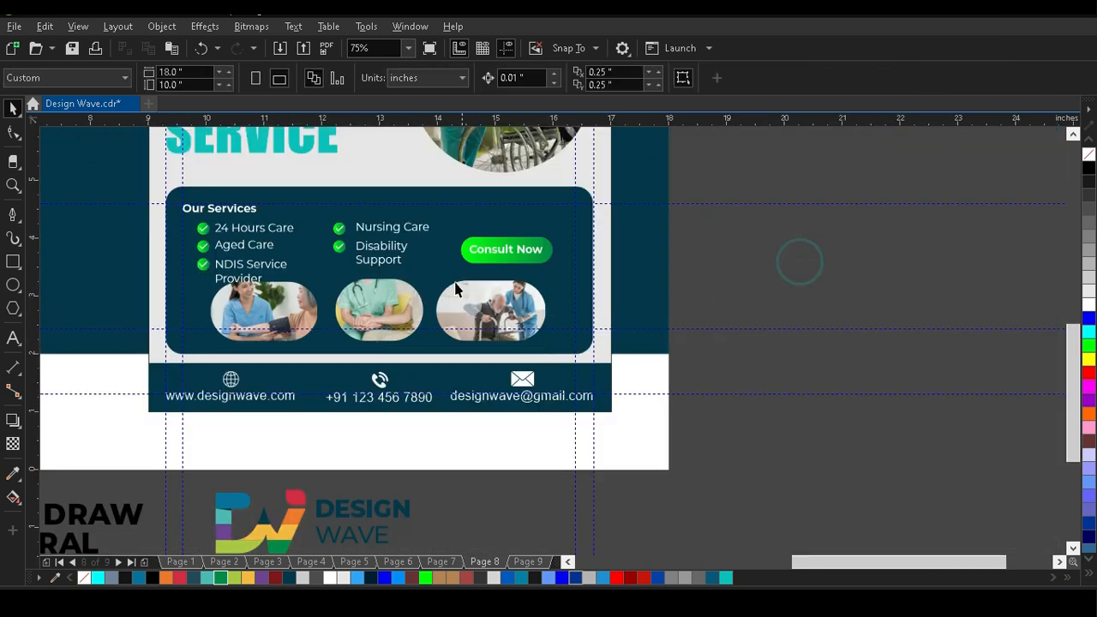
pyautogui.click(302, 324)
pyautogui.press('Down')
pyautogui.press('Down')
pyautogui.press('Down')
pyautogui.press('Down')
pyautogui.press('Down')
pyautogui.press('Down')
pyautogui.press('Down')
pyautogui.press('Down')
pyautogui.press('Down')
pyautogui.press('Down')
pyautogui.press('Down')
pyautogui.press('Down')
pyautogui.press('Down')
pyautogui.press('Down')
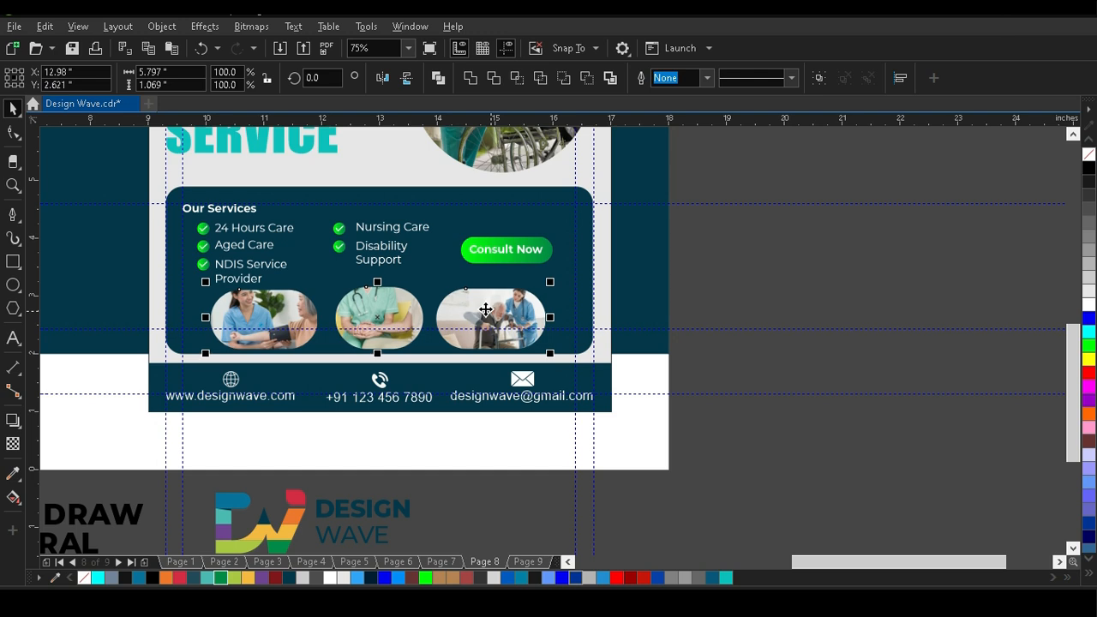
pyautogui.click(710, 300)
# Enlarge the middle photo to about 1.205 inches high and align its lower edge with the right-hand photo.
pyautogui.click(397, 314)
pyautogui.moveTo(428, 282); pyautogui.dragTo(437, 276)
pyautogui.click(751, 322)
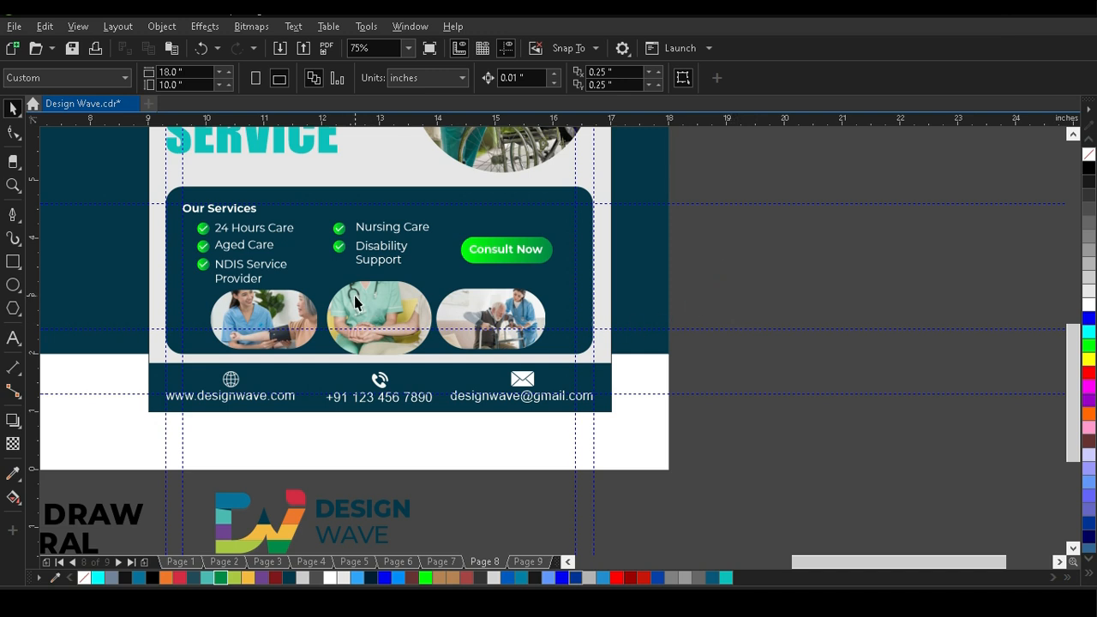
pyautogui.scroll(4, 356, 302)
pyautogui.click(388, 294)
pyautogui.moveTo(649, 235); pyautogui.dragTo(656, 262)
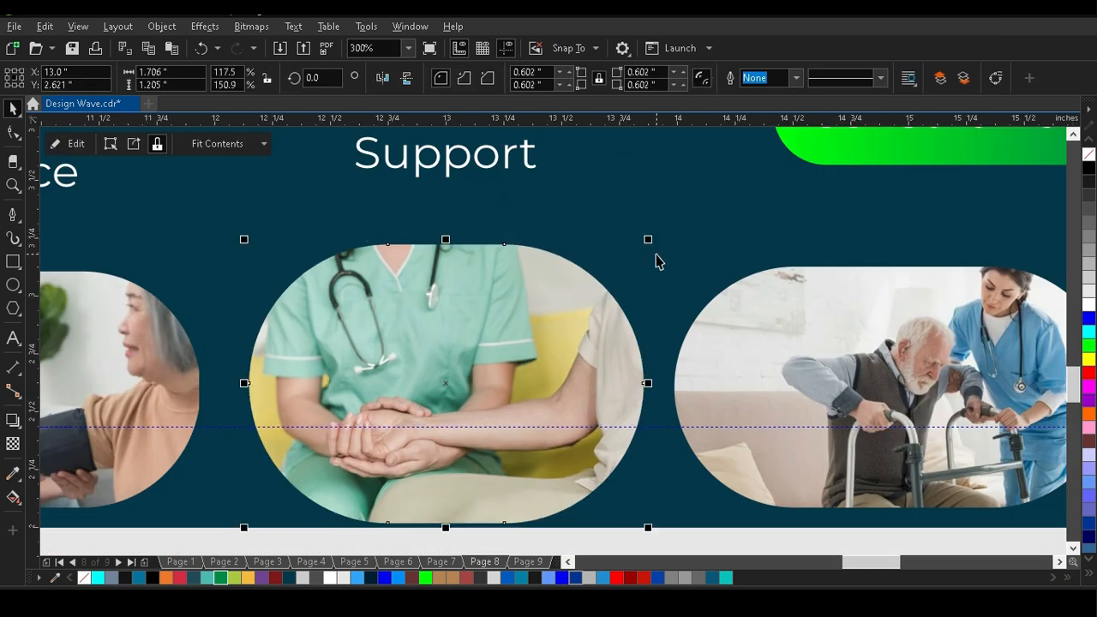
pyautogui.keyDown('shift'); pyautogui.click(703, 363); pyautogui.keyUp('shift')
pyautogui.scroll(-4, 360, 286)
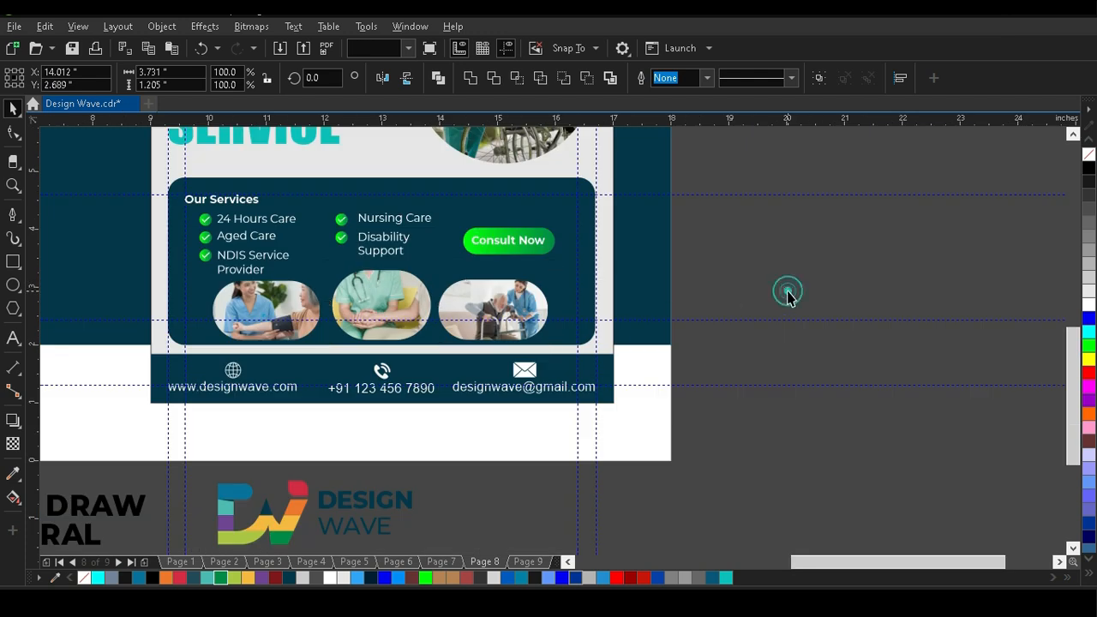
# Preview the post full screen and shift the Our Services heading, service lists and Consult Now button up 0.1 inch.
pyautogui.click(788, 292)
pyautogui.press('F4')
pyautogui.press('F9')
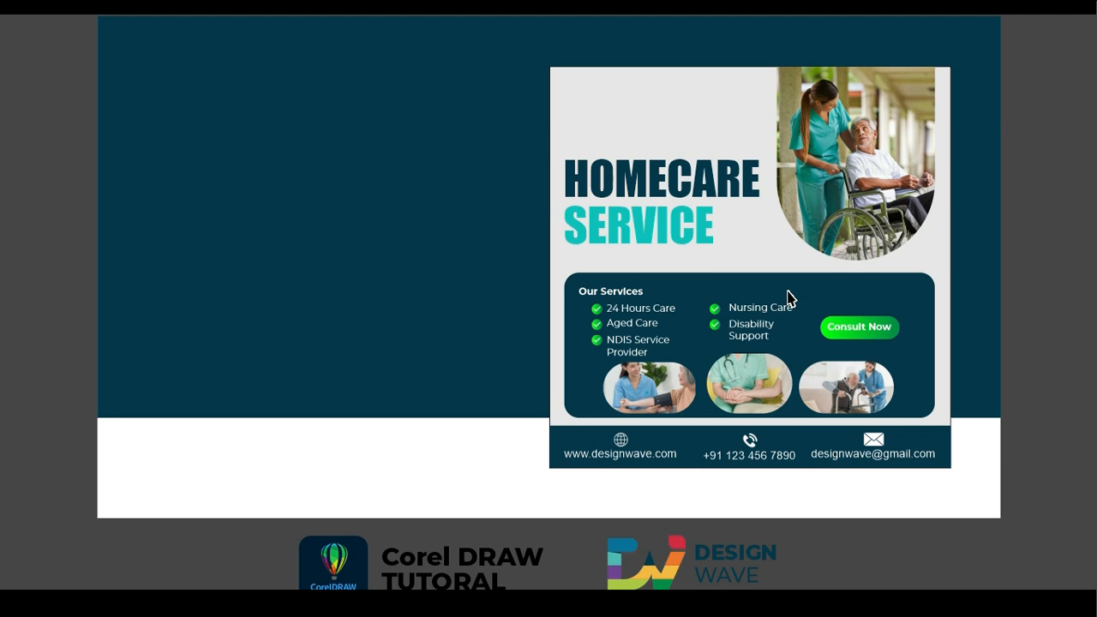
pyautogui.press('Escape')
pyautogui.scroll(3, 896, 452)
pyautogui.click(13, 108)
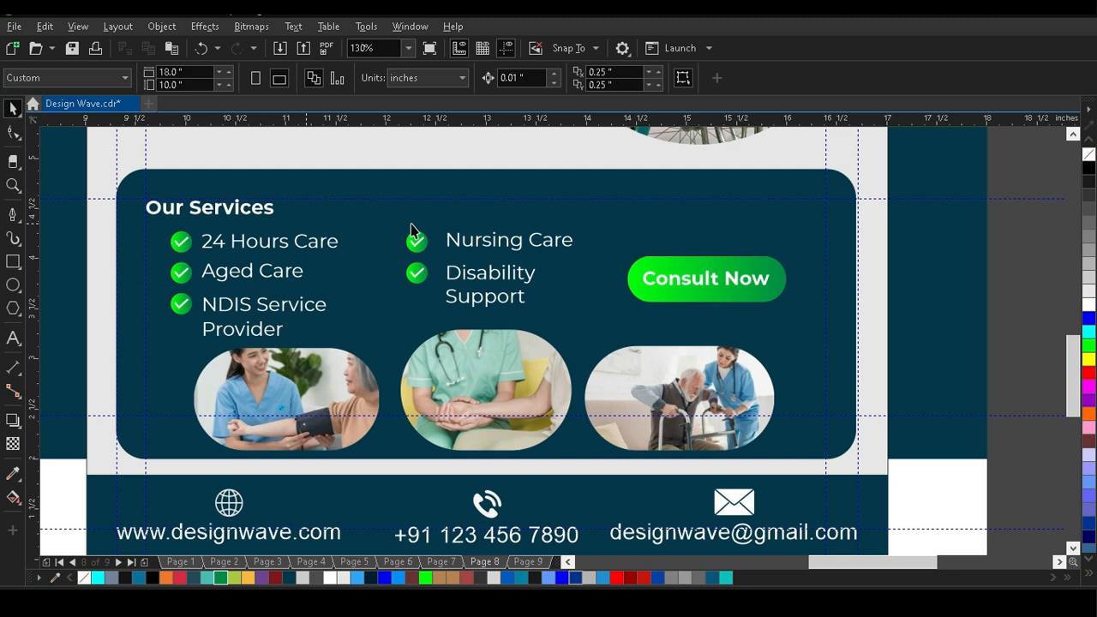
pyautogui.moveTo(1016, 162); pyautogui.dragTo(121, 350)
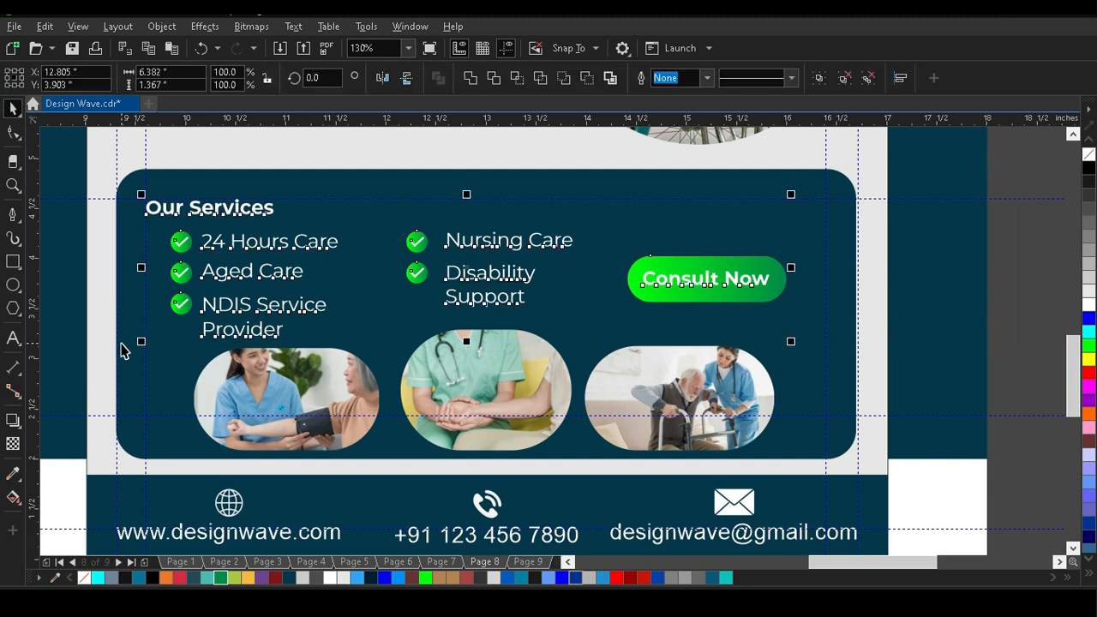
pyautogui.press('Up')
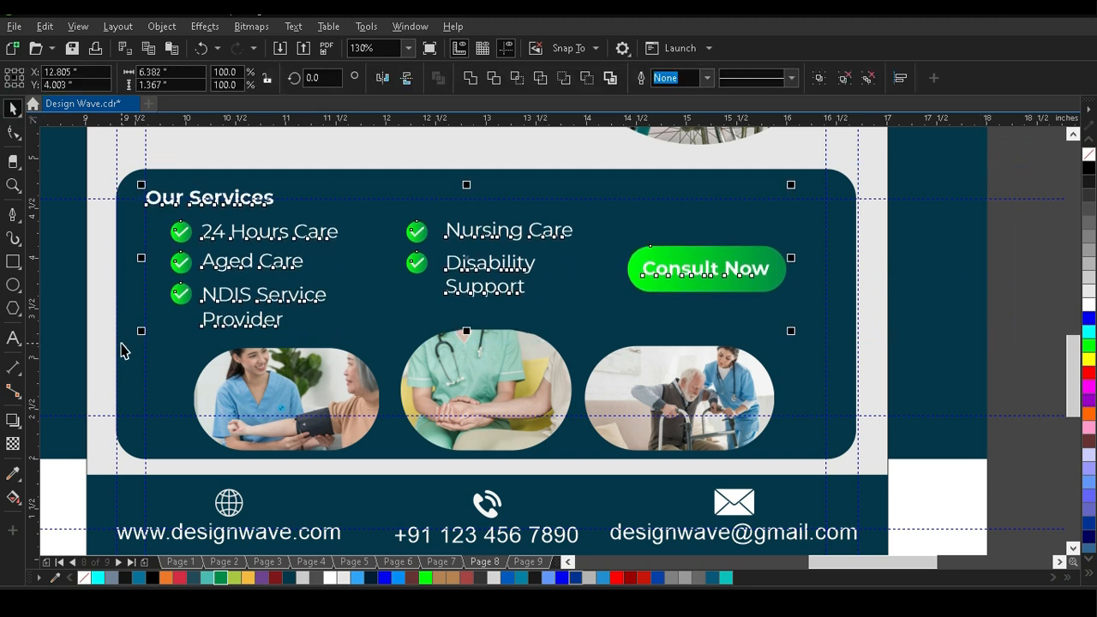
# Centre all the text, check marks, button and photos horizontally and vertically within the services box.
pyautogui.moveTo(1029, 176); pyautogui.dragTo(74, 467)
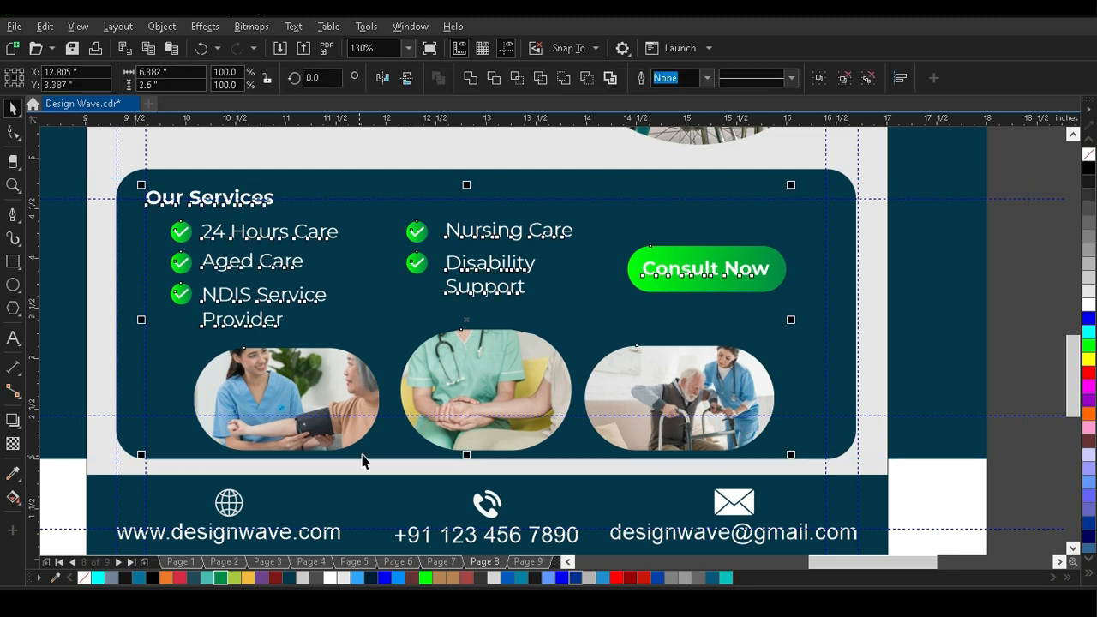
pyautogui.keyDown('shift'); pyautogui.click(828, 221); pyautogui.keyUp('shift')
pyautogui.press('c')
pyautogui.press('e')
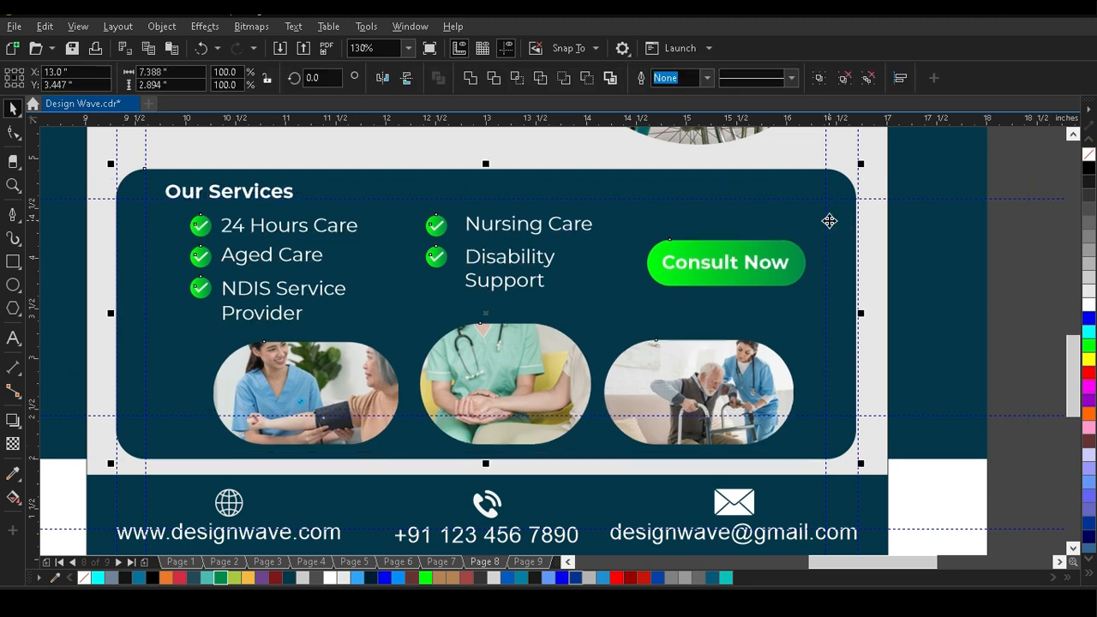
# Draw an open wavy curve about 9.7 inches wide and 3.3 inches high across the services box with the Pen tool.
pyautogui.click(1003, 254)
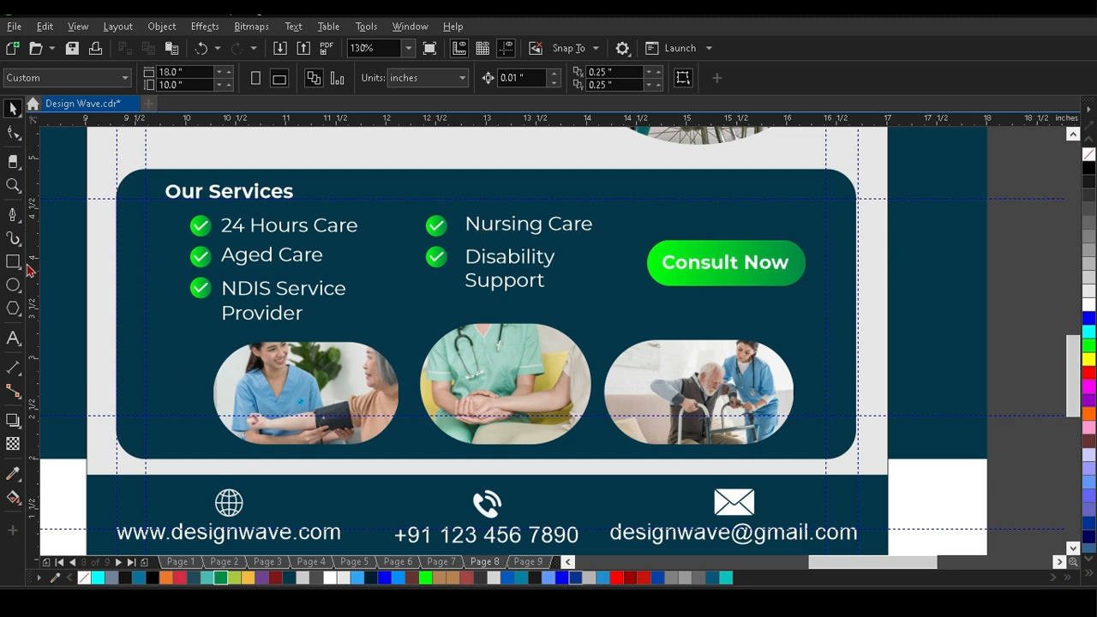
pyautogui.click(13, 215)
pyautogui.scroll(-1, 332, 302)
pyautogui.scroll(2, 252, 364)
pyautogui.scroll(-1, 309, 272)
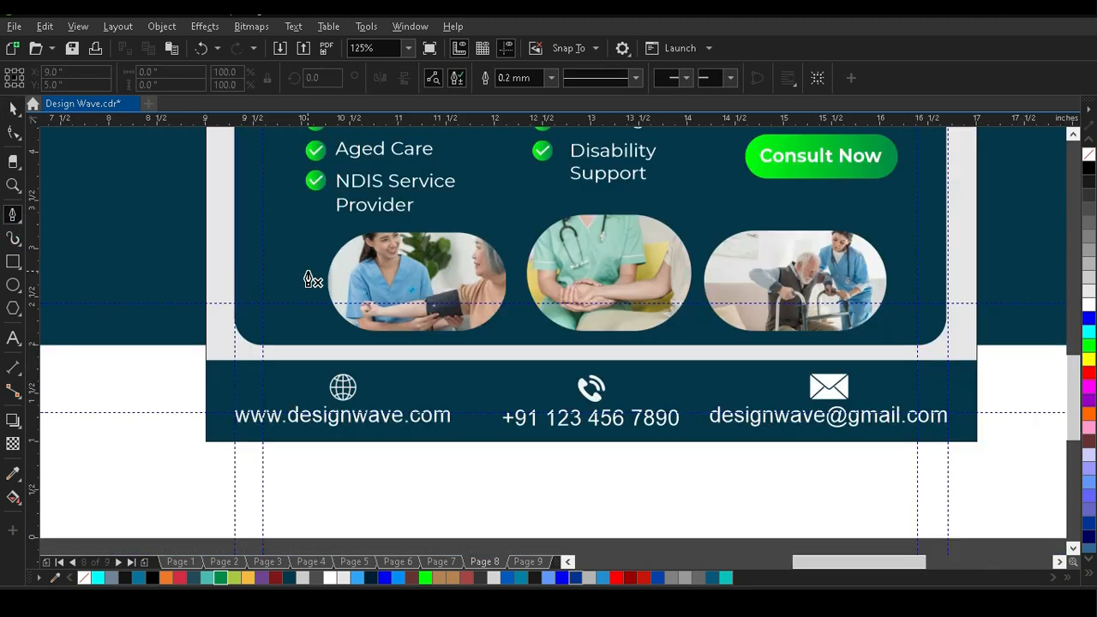
pyautogui.scroll(-1, 180, 266)
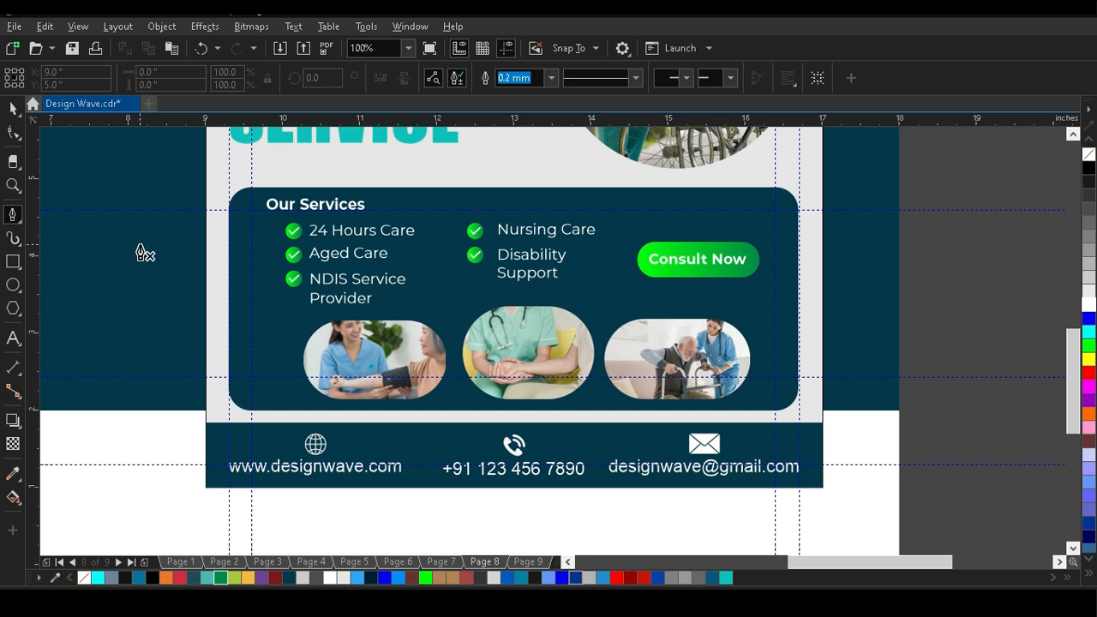
pyautogui.click(189, 225)
pyautogui.moveTo(265, 329); pyautogui.dragTo(347, 364)
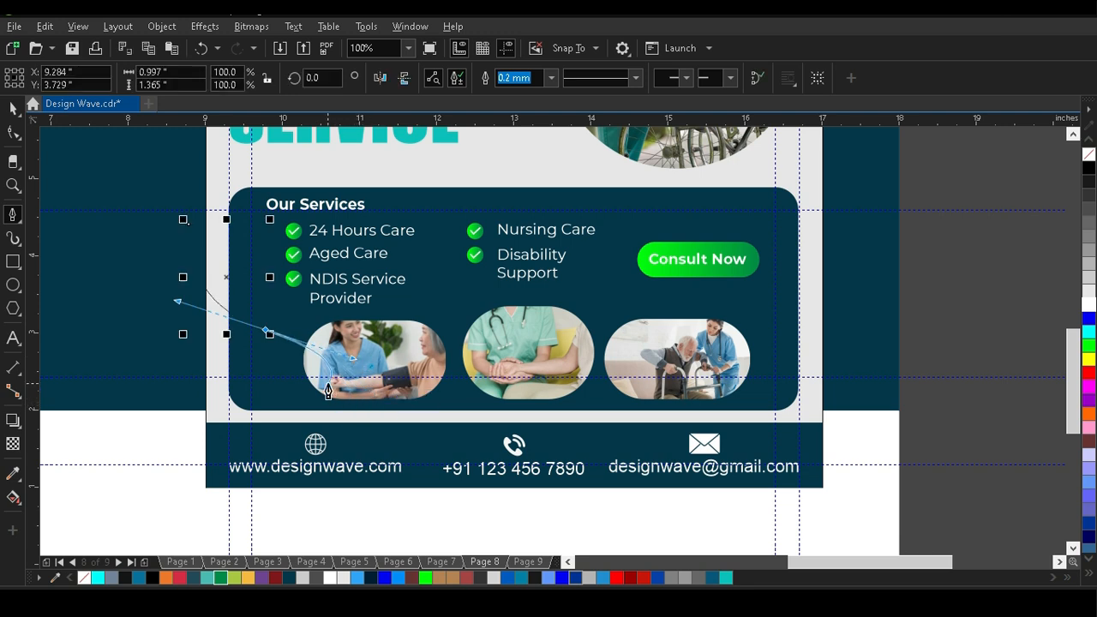
pyautogui.click(329, 385)
pyautogui.moveTo(453, 404); pyautogui.dragTo(614, 368)
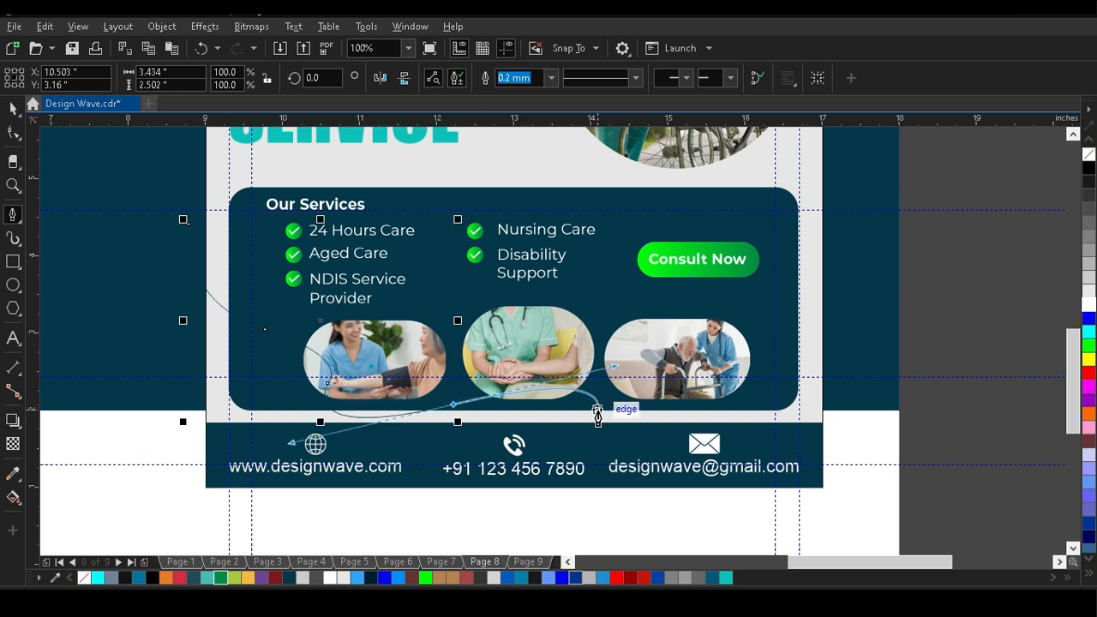
pyautogui.click(598, 412)
pyautogui.moveTo(746, 401); pyautogui.dragTo(857, 334)
pyautogui.click(938, 478)
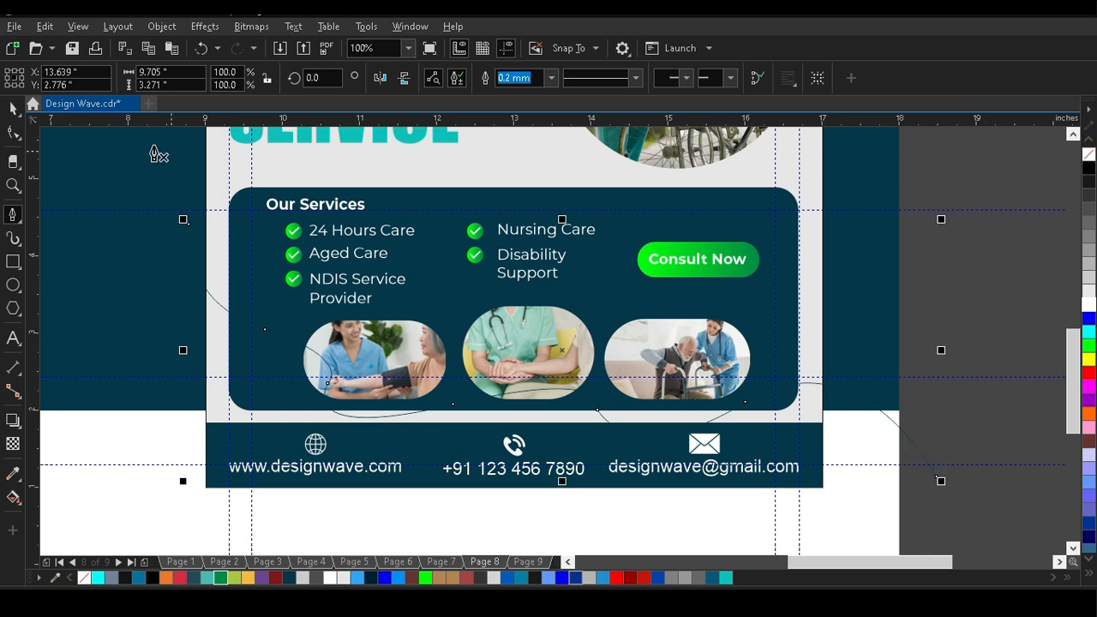
# Move the wavy curve off the page into the empty area beyond its lower right corner.
pyautogui.click(12, 110)
pyautogui.scroll(-1, 324, 339)
pyautogui.click(728, 407)
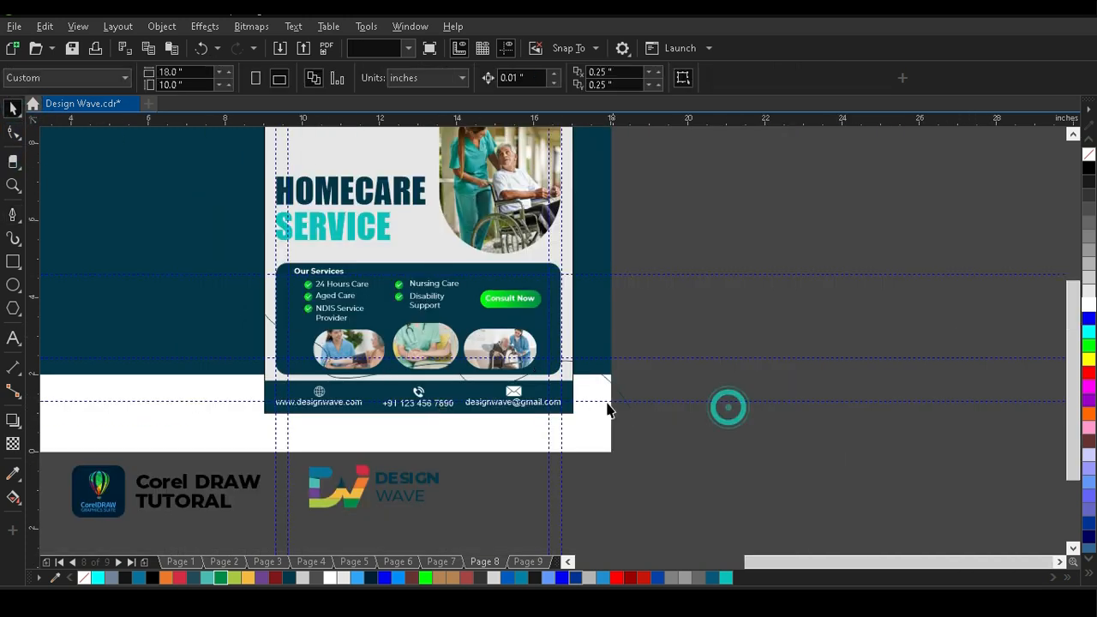
pyautogui.moveTo(611, 383); pyautogui.dragTo(963, 356)
pyautogui.moveTo(834, 413); pyautogui.dragTo(854, 499)
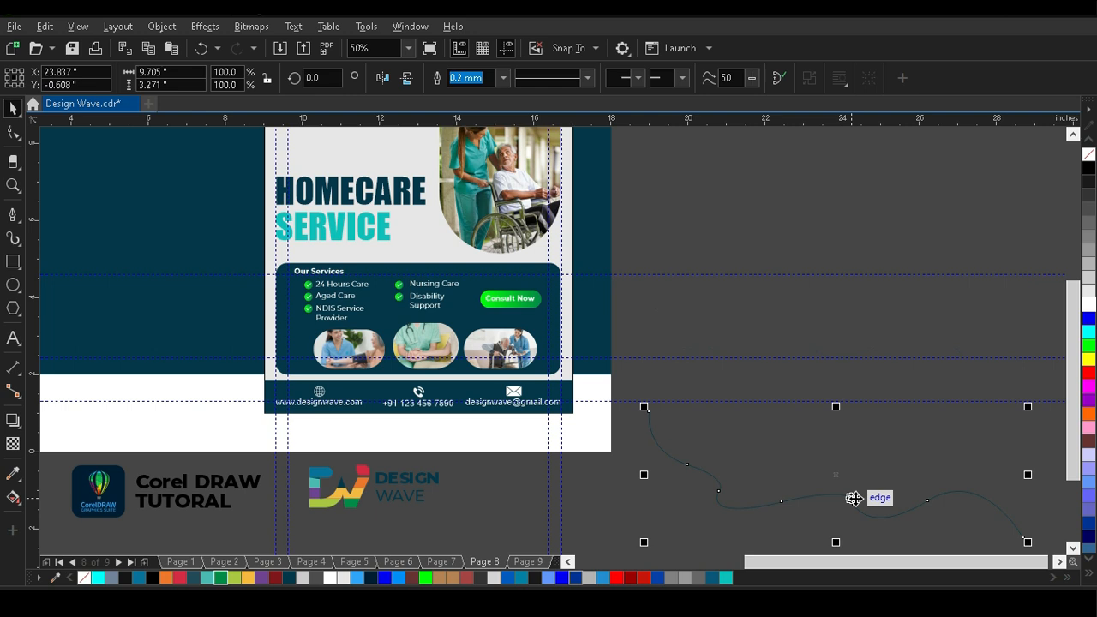
# Delete the two sharp nodes on the wavy curve, one near its middle and one after the first bend.
pyautogui.scroll(-2, 349, 200)
pyautogui.scroll(2, 471, 239)
pyautogui.moveTo(440, 376); pyautogui.dragTo(457, 386)
pyautogui.click(12, 133)
pyautogui.scroll(2, 503, 429)
pyautogui.click(514, 327)
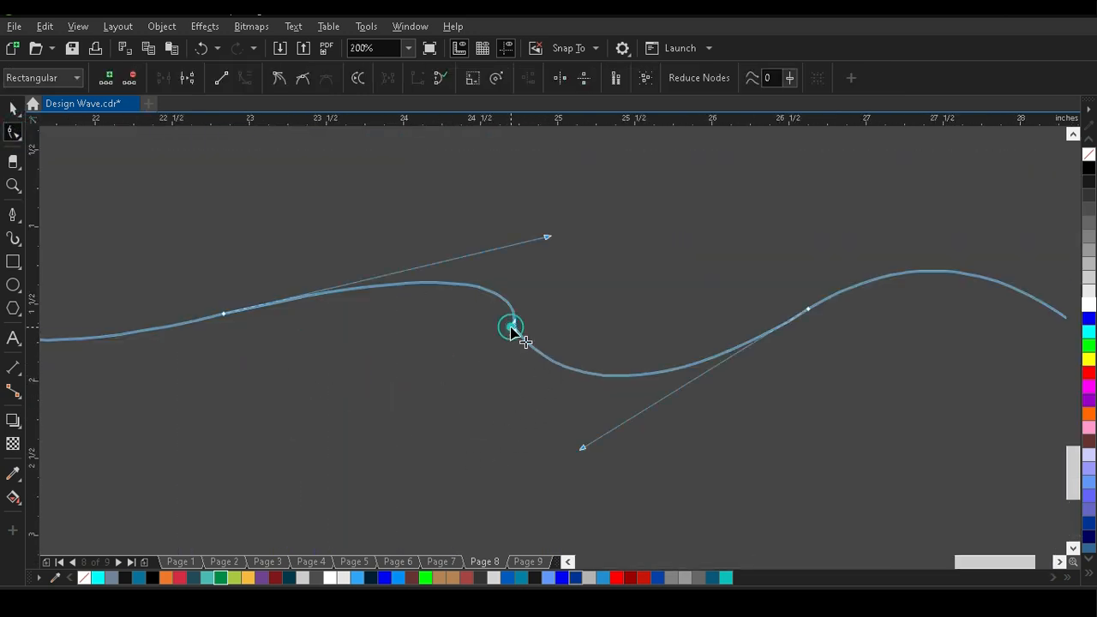
pyautogui.scroll(-2, 592, 405)
pyautogui.doubleClick(405, 322)
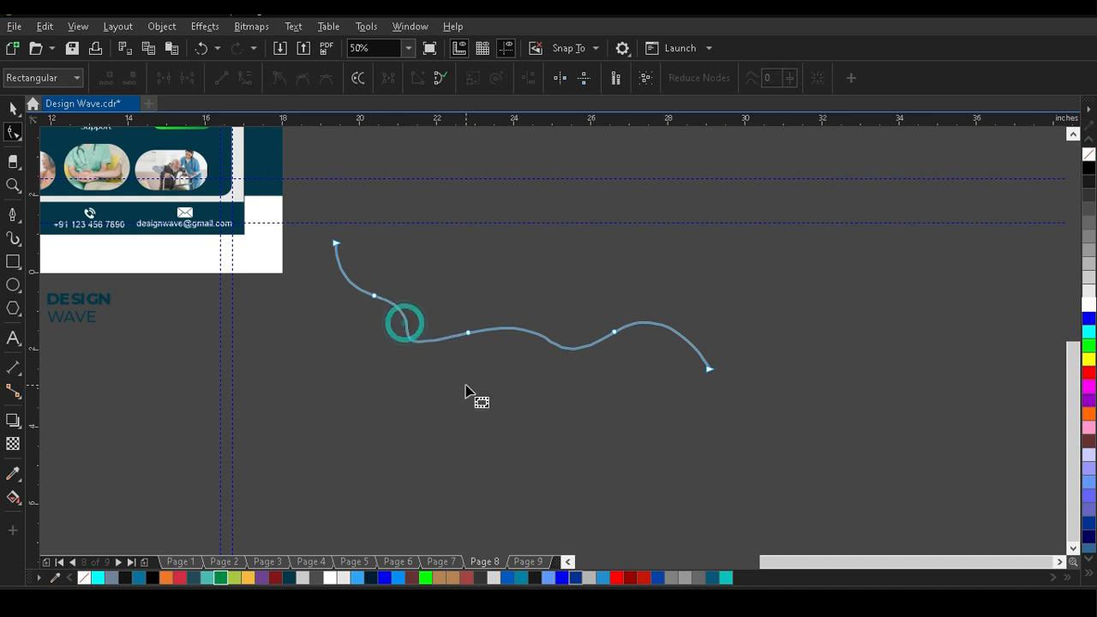
# Try reshaping the curve's first bend by moving its second node up and adjusting the neighbouring handles.
pyautogui.click(374, 297)
pyautogui.moveTo(374, 296); pyautogui.dragTo(378, 280)
pyautogui.moveTo(444, 300); pyautogui.dragTo(434, 298)
pyautogui.moveTo(336, 266); pyautogui.dragTo(321, 323)
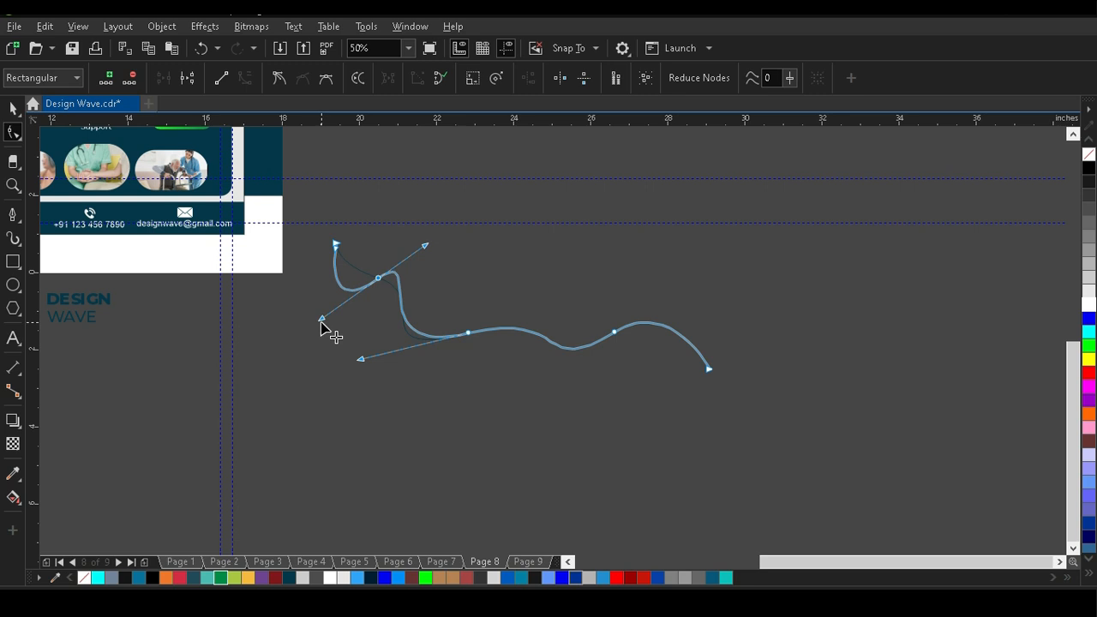
# Delete the curve's second node and adjust the remaining nodes' handles into smooth flowing waves.
pyautogui.doubleClick(379, 279)
pyautogui.click(469, 334)
pyautogui.moveTo(440, 341); pyautogui.dragTo(333, 417)
pyautogui.moveTo(336, 265); pyautogui.dragTo(397, 258)
pyautogui.moveTo(333, 417); pyautogui.dragTo(326, 370)
pyautogui.moveTo(569, 306); pyautogui.dragTo(577, 296)
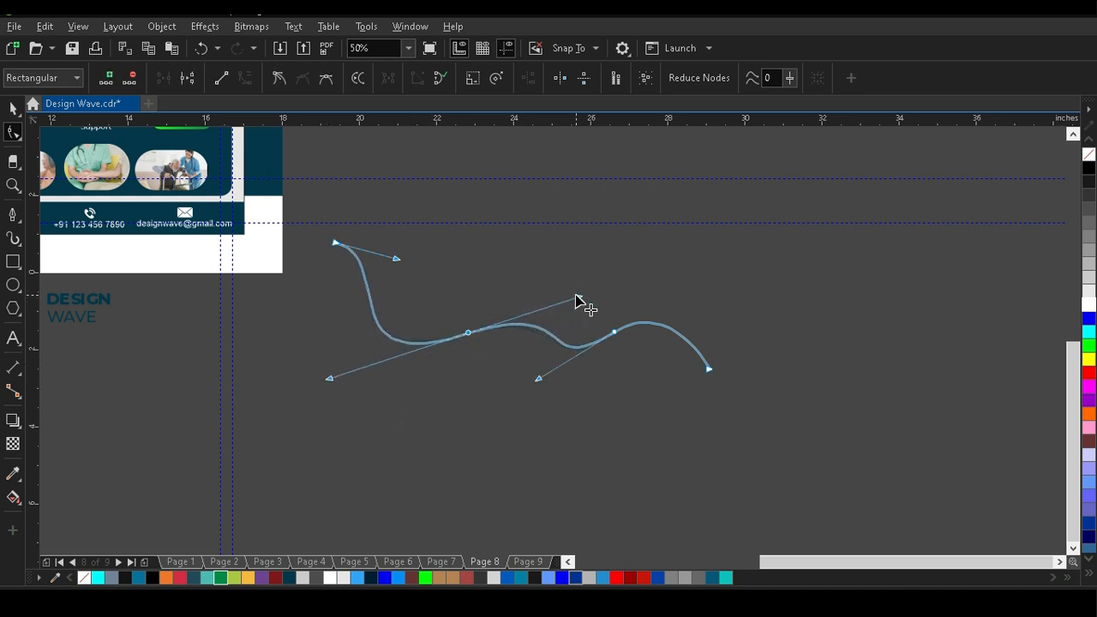
pyautogui.moveTo(539, 379); pyautogui.dragTo(513, 385)
pyautogui.click(708, 367)
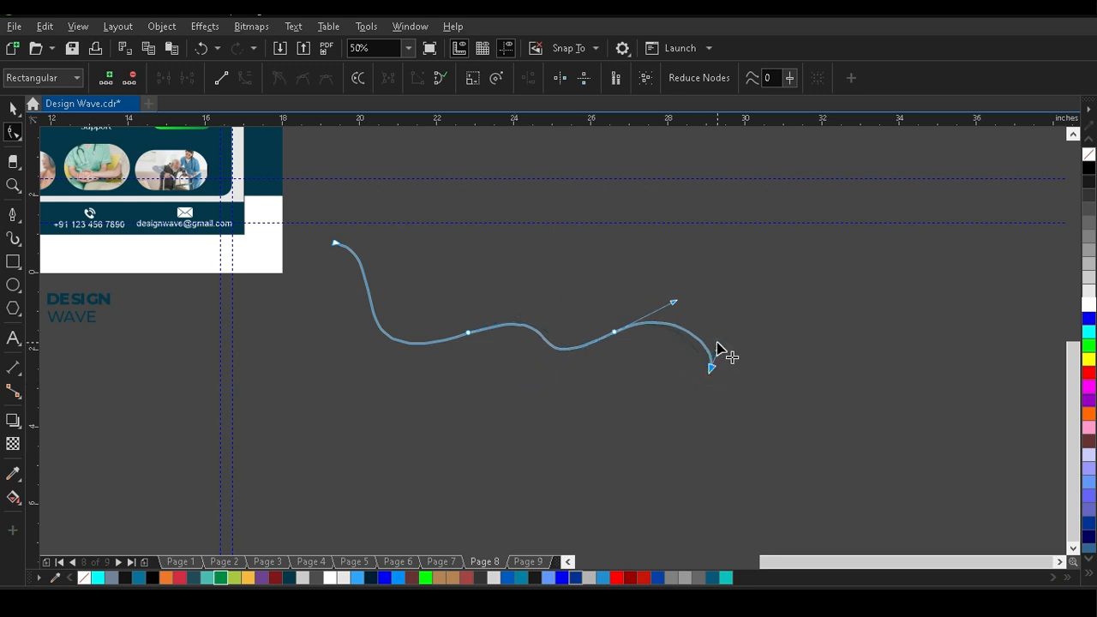
# Duplicate the wavy curve and nudge the copy slightly right and down so the two lines cross several times.
pyautogui.click(13, 108)
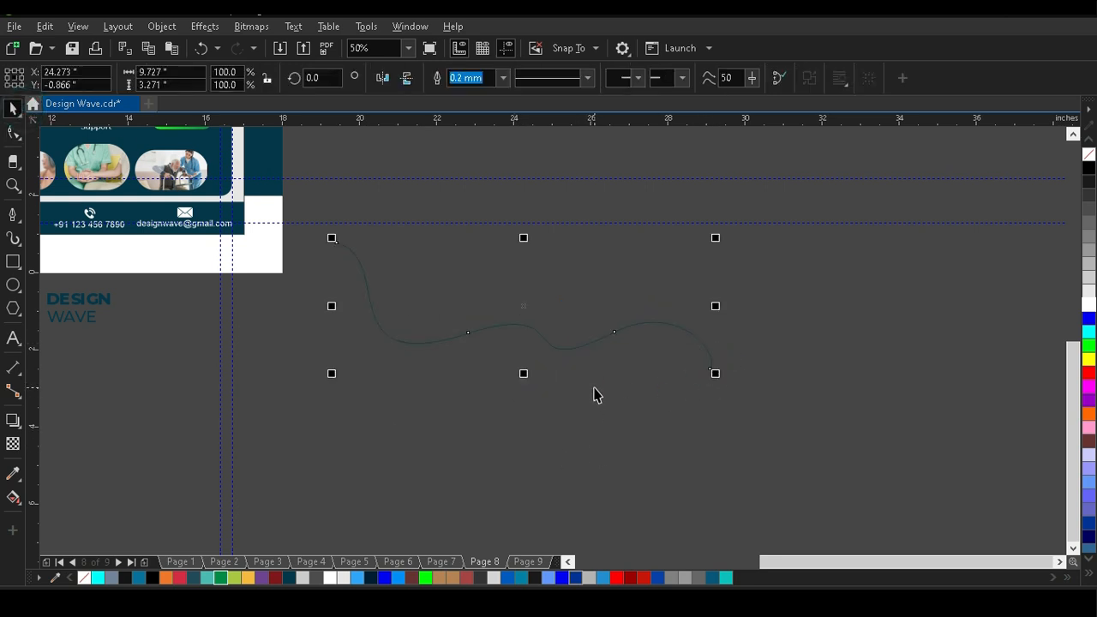
pyautogui.press('Up')
pyautogui.press('Up')
pyautogui.press('Up')
pyautogui.press('Up')
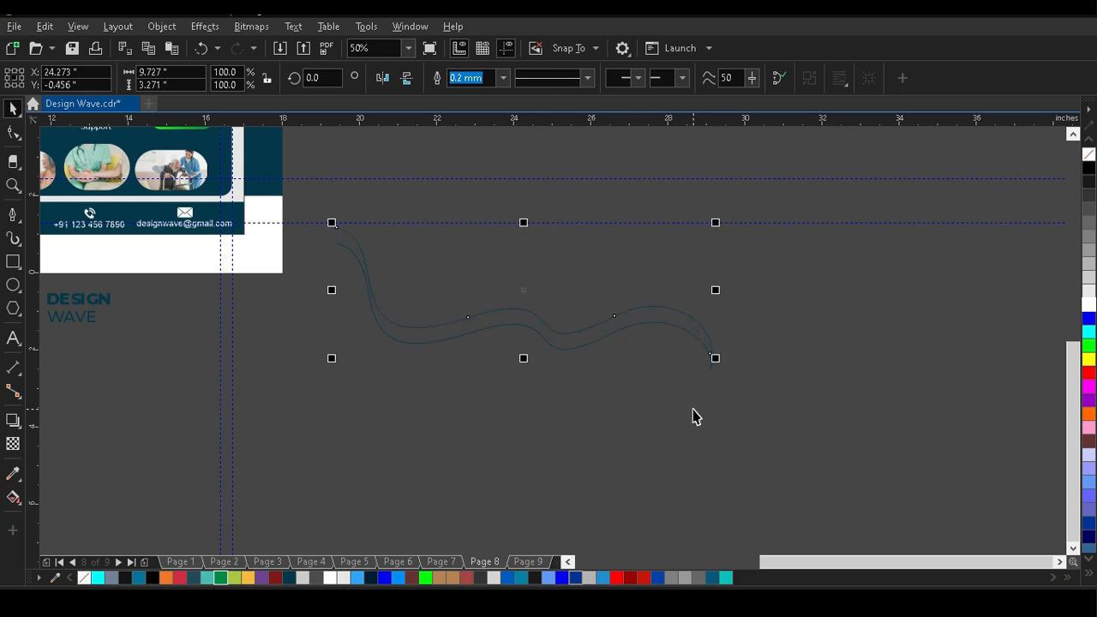
pyautogui.press('Right')
pyautogui.press('Right')
pyautogui.press('Right')
pyautogui.press('Right')
pyautogui.press('Right')
pyautogui.press('Right')
pyautogui.press('Right')
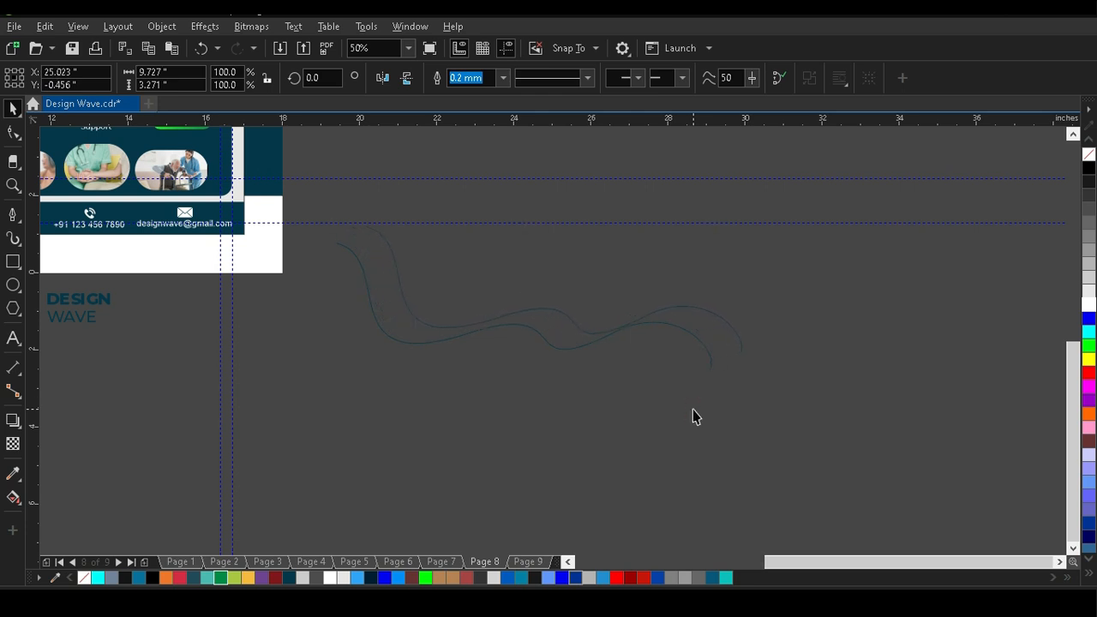
pyautogui.press('Right')
pyautogui.press('Right')
pyautogui.press('Down')
pyautogui.press('Down')
pyautogui.press('Down')
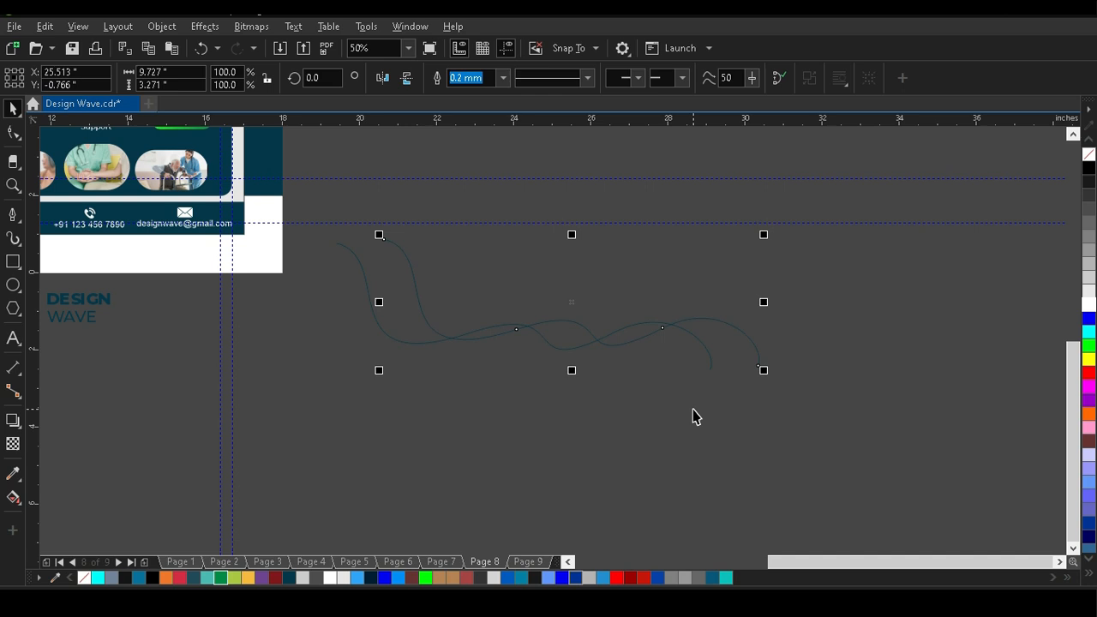
pyautogui.press('Left')
pyautogui.press('Left')
pyautogui.press('Down')
pyautogui.press('Down')
pyautogui.press('Left')
pyautogui.press('Left')
pyautogui.press('Left')
pyautogui.press('Left')
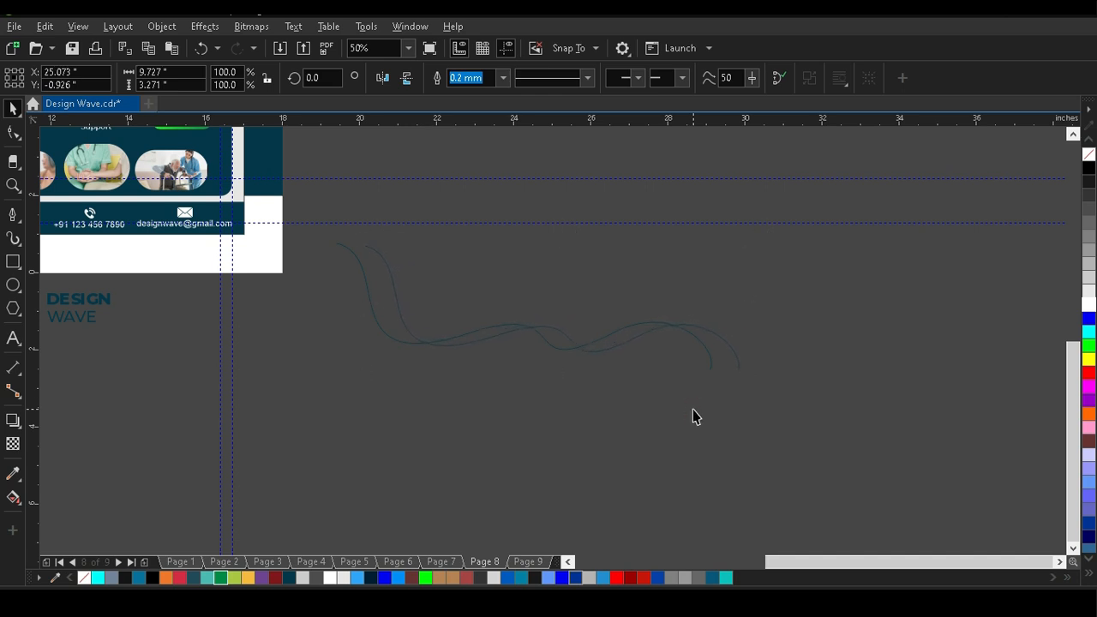
pyautogui.press('Down')
pyautogui.press('Down')
pyautogui.press('Down')
pyautogui.press('Down')
pyautogui.press('Down')
pyautogui.press('Down')
pyautogui.press('Down')
pyautogui.press('Down')
pyautogui.press('Left')
pyautogui.press('Left')
pyautogui.press('Left')
pyautogui.press('Left')
pyautogui.press('Left')
pyautogui.press('Left')
pyautogui.press('Left')
pyautogui.press('Left')
pyautogui.press('Left')
pyautogui.press('Left')
pyautogui.press('Left')
pyautogui.press('Left')
pyautogui.press('Left')
pyautogui.press('Left')
pyautogui.press('Left')
pyautogui.press('Left')
pyautogui.click(693, 415)
# Fill the four enclosed areas between the crossing curves with blue-grey using Smart Fill.
pyautogui.scroll(-1, 677, 369)
pyautogui.scroll(1, 573, 327)
pyautogui.scroll(2, 314, 279)
pyautogui.scroll(-3, 343, 297)
pyautogui.scroll(3, 294, 250)
pyautogui.click(285, 245)
pyautogui.click(282, 245)
pyautogui.click(395, 247)
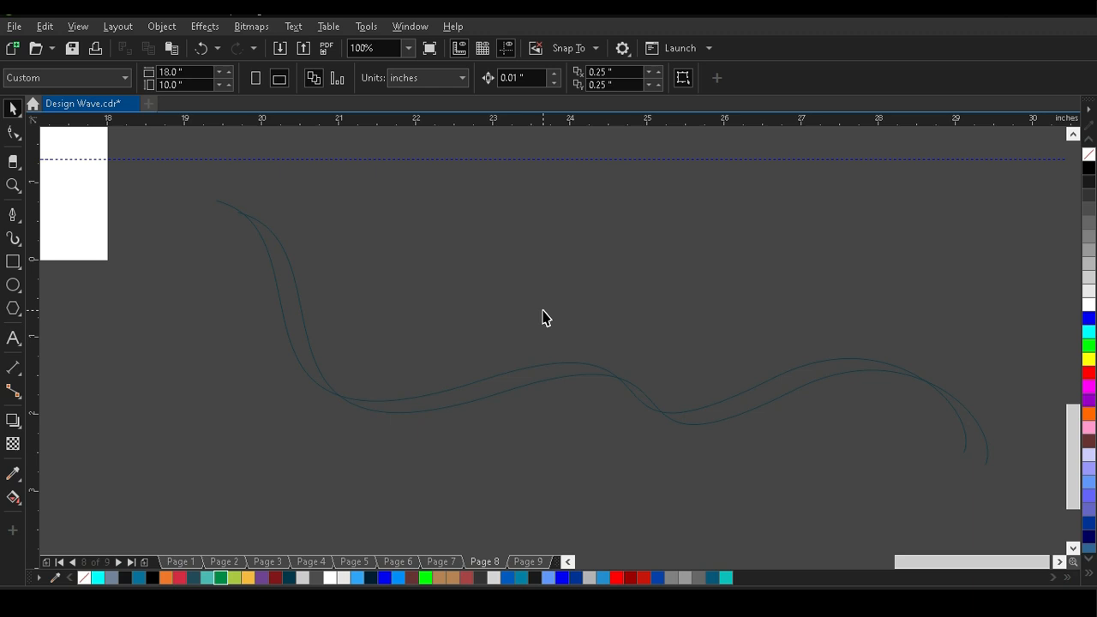
pyautogui.click(19, 508)
pyautogui.click(51, 495)
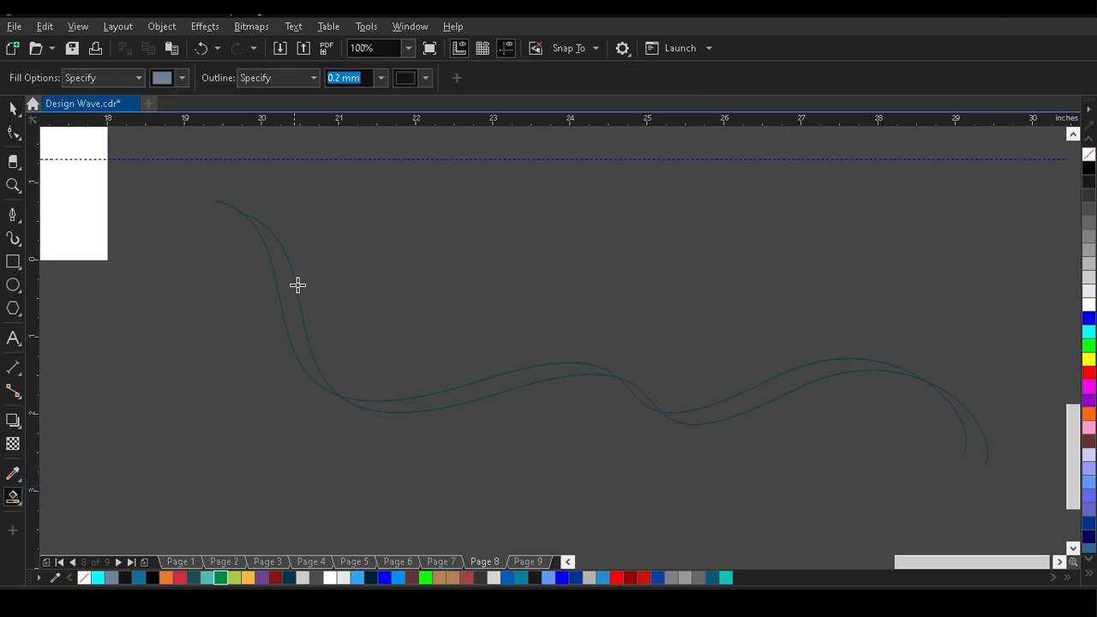
pyautogui.click(286, 293)
pyautogui.click(435, 403)
pyautogui.click(648, 403)
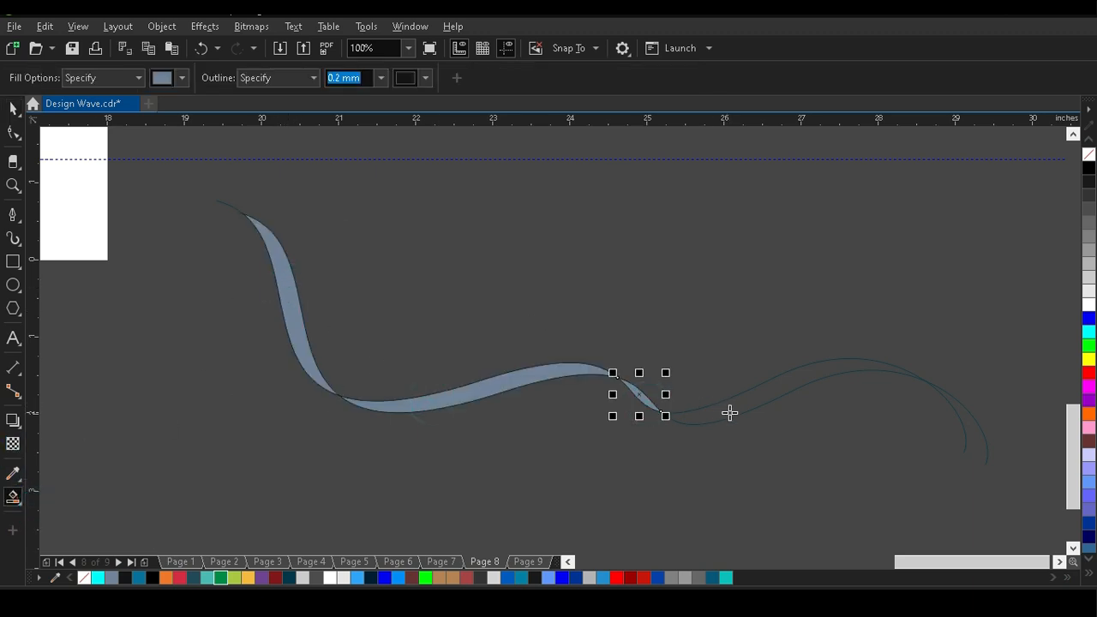
pyautogui.click(728, 412)
# Select the four filled ribbon segments, move them up clear of the construction curves and remove their outlines.
pyautogui.click(12, 110)
pyautogui.click(301, 335)
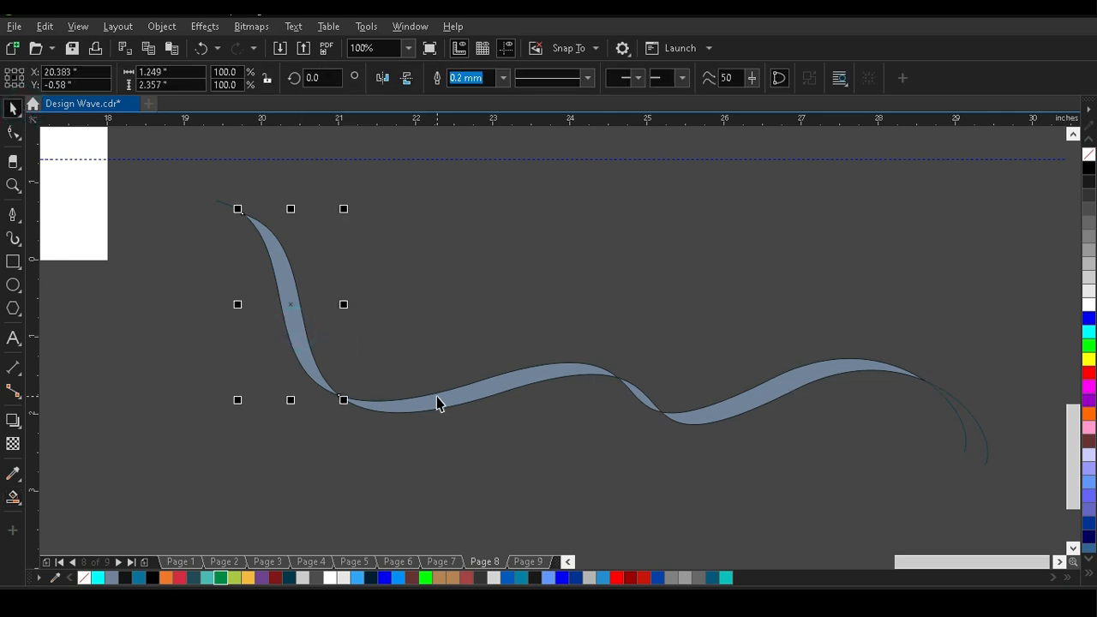
pyautogui.keyDown('shift'); pyautogui.click(440, 401); pyautogui.keyUp('shift')
pyautogui.keyDown('shift'); pyautogui.click(649, 410); pyautogui.keyUp('shift')
pyautogui.keyDown('shift'); pyautogui.click(734, 405); pyautogui.keyUp('shift')
pyautogui.moveTo(735, 405); pyautogui.dragTo(690, 192)
pyautogui.scroll(-2, 402, 317)
pyautogui.scroll(2, 400, 249)
pyautogui.click(752, 232)
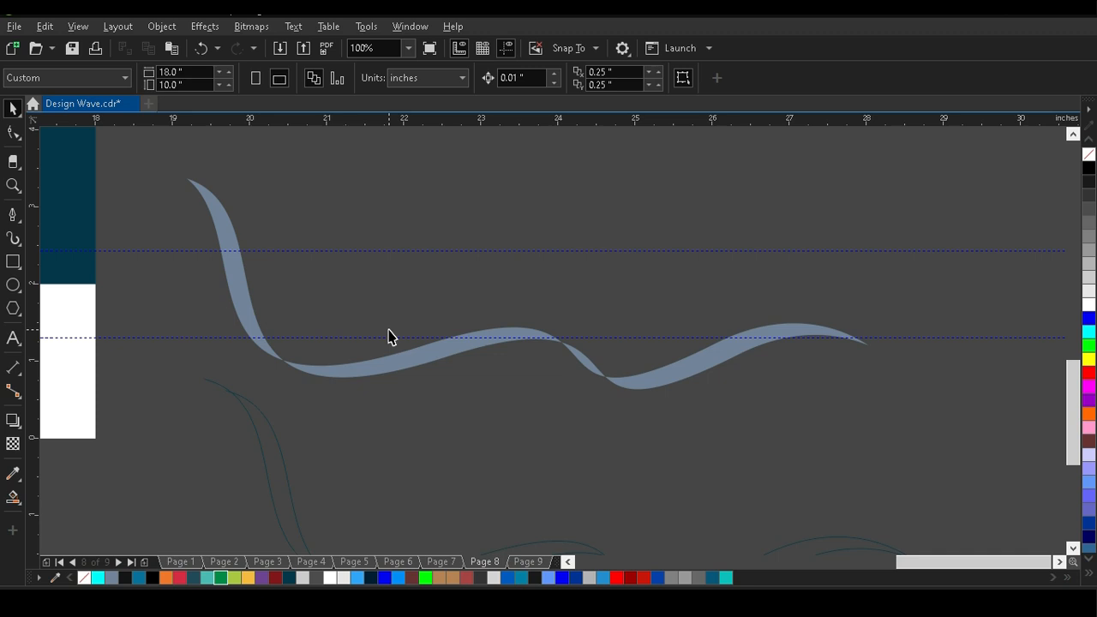
# Try a grey-to-white linear gradient along the first ribbon segment with the Interactive Fill tool.
pyautogui.click(17, 506)
pyautogui.click(63, 495)
pyautogui.click(201, 188)
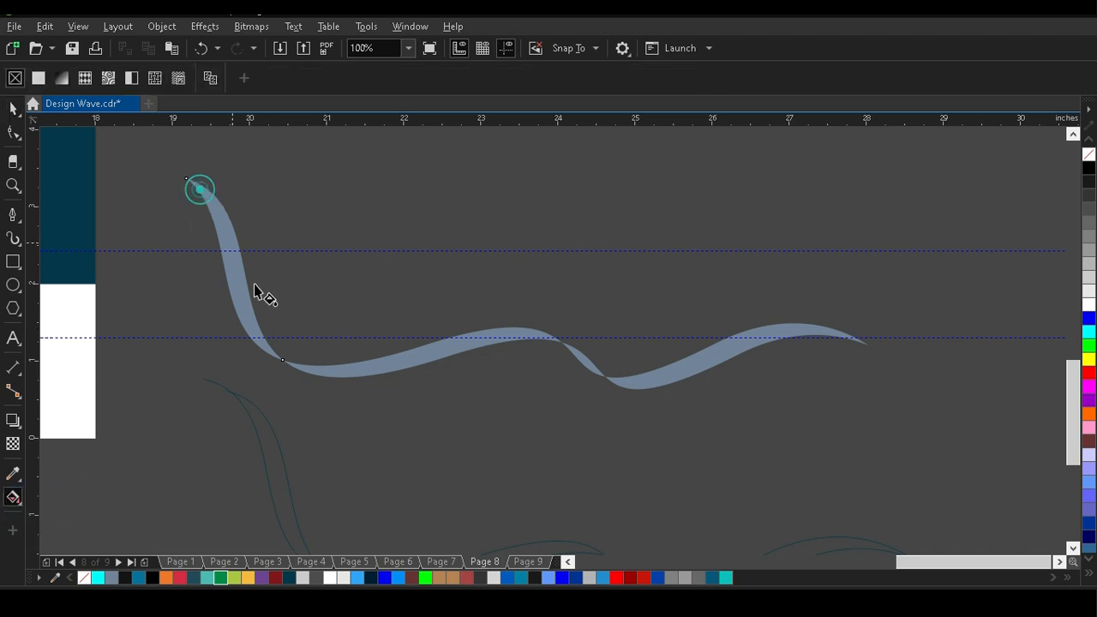
pyautogui.moveTo(202, 187); pyautogui.dragTo(271, 355)
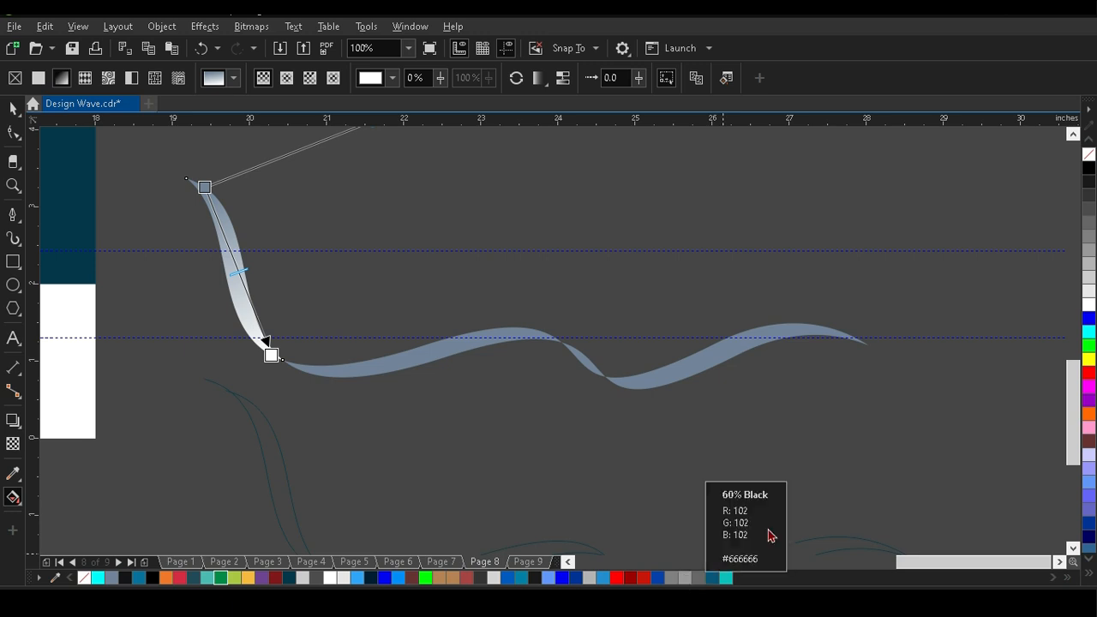
pyautogui.moveTo(1088, 237); pyautogui.dragTo(207, 188)
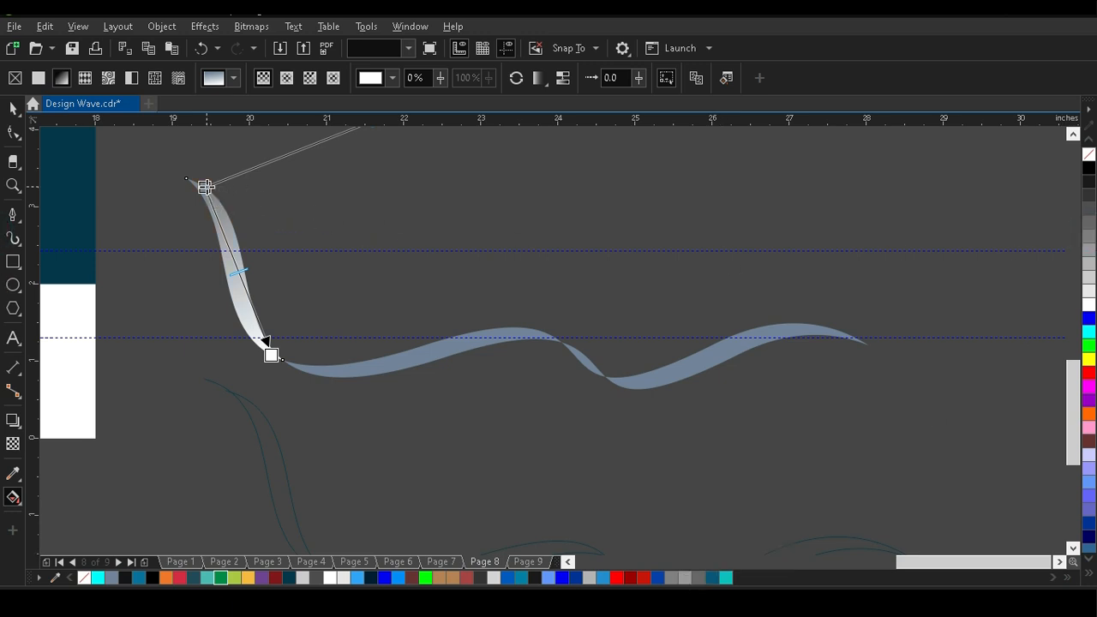
pyautogui.moveTo(1067, 240); pyautogui.dragTo(271, 355)
pyautogui.moveTo(1089, 304); pyautogui.dragTo(246, 281)
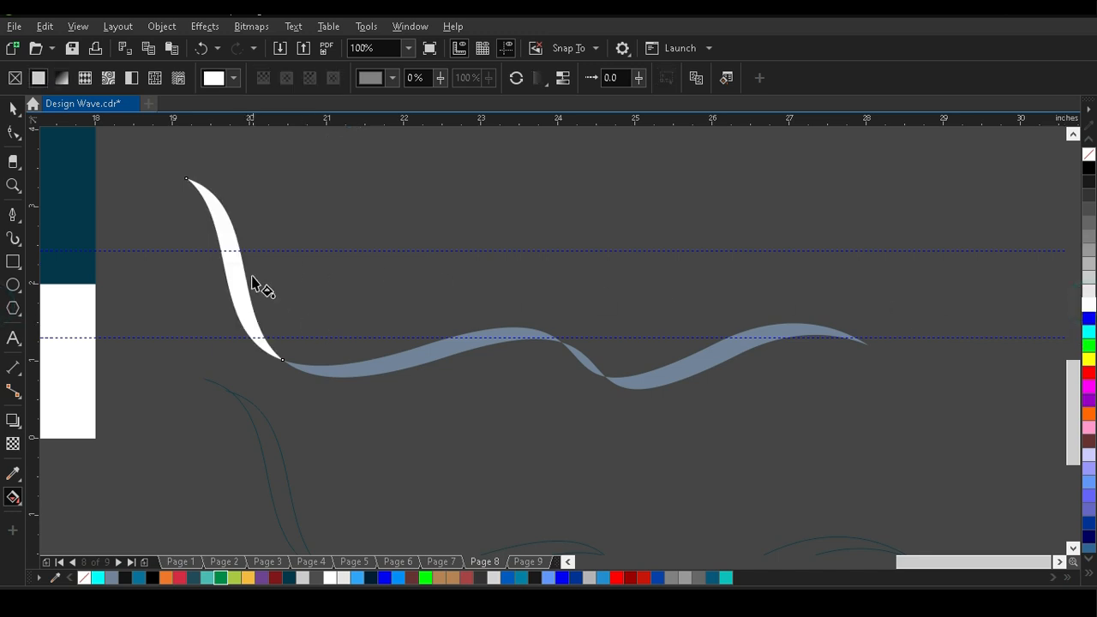
# Apply a linear gradient along the first ribbon segment with grey at both ends and a white middle stop.
pyautogui.moveTo(191, 188); pyautogui.dragTo(276, 356)
pyautogui.moveTo(1089, 240); pyautogui.dragTo(275, 356)
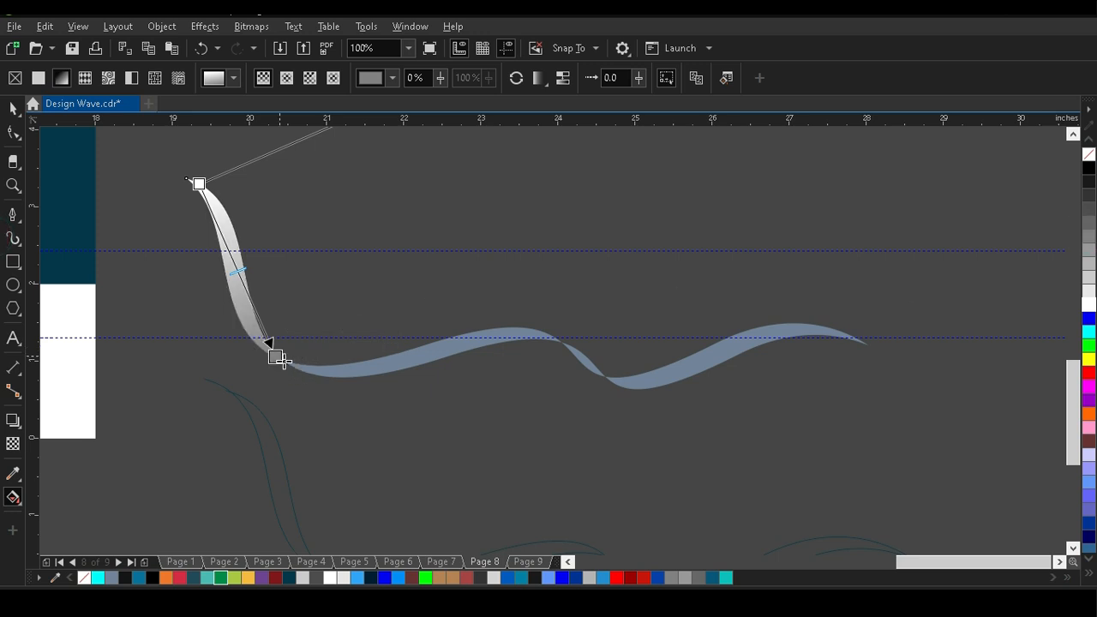
pyautogui.moveTo(1089, 237); pyautogui.dragTo(200, 184)
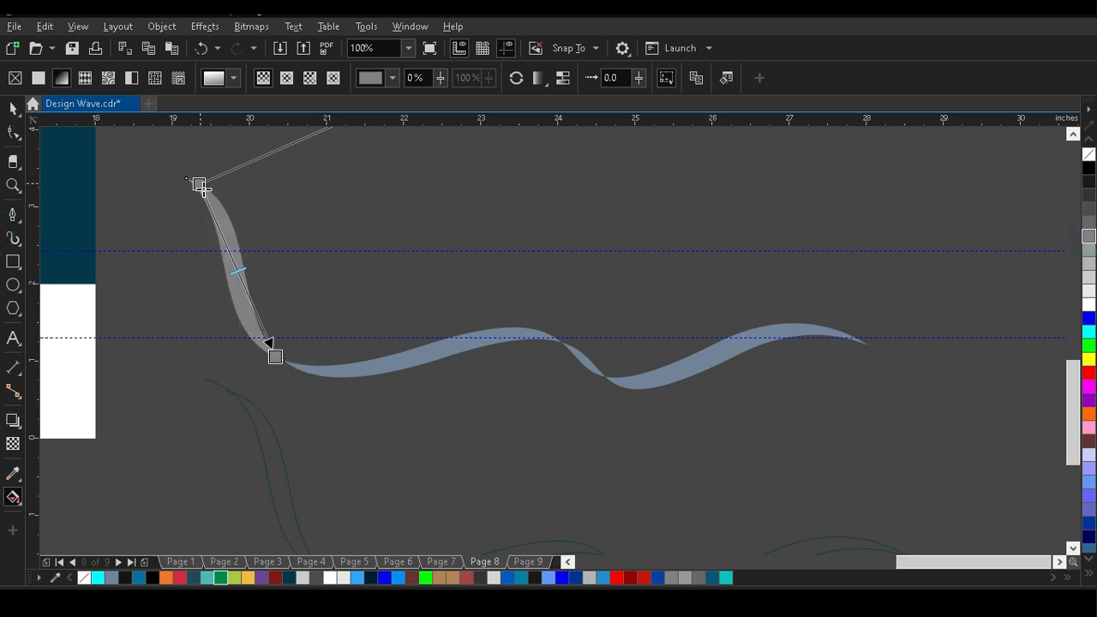
pyautogui.doubleClick(234, 263)
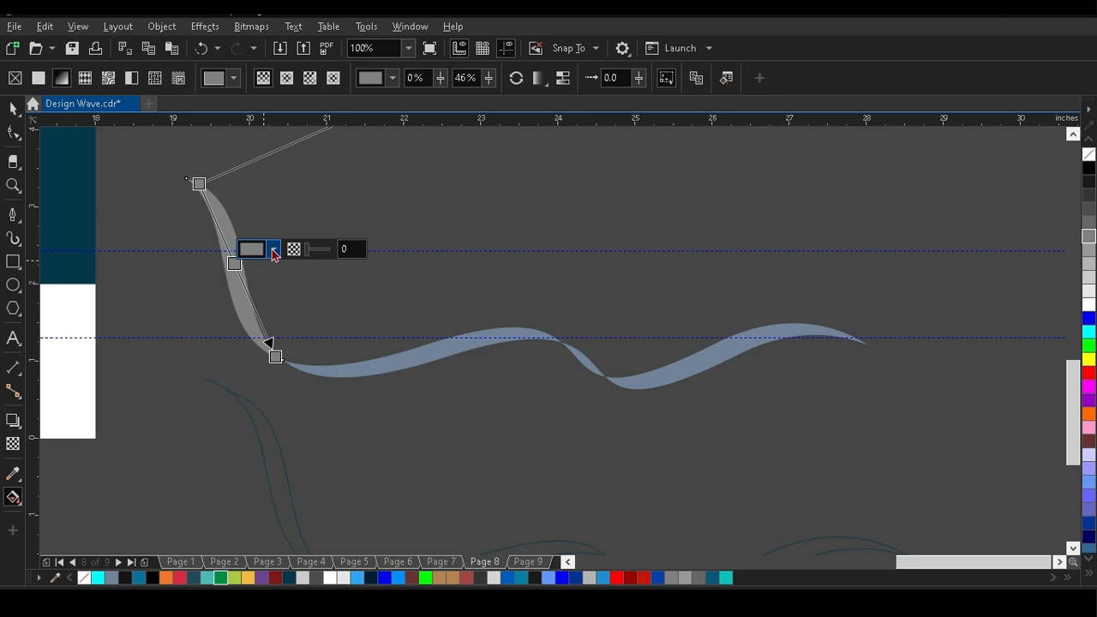
pyautogui.click(273, 255)
pyautogui.click(248, 382)
pyautogui.click(397, 211)
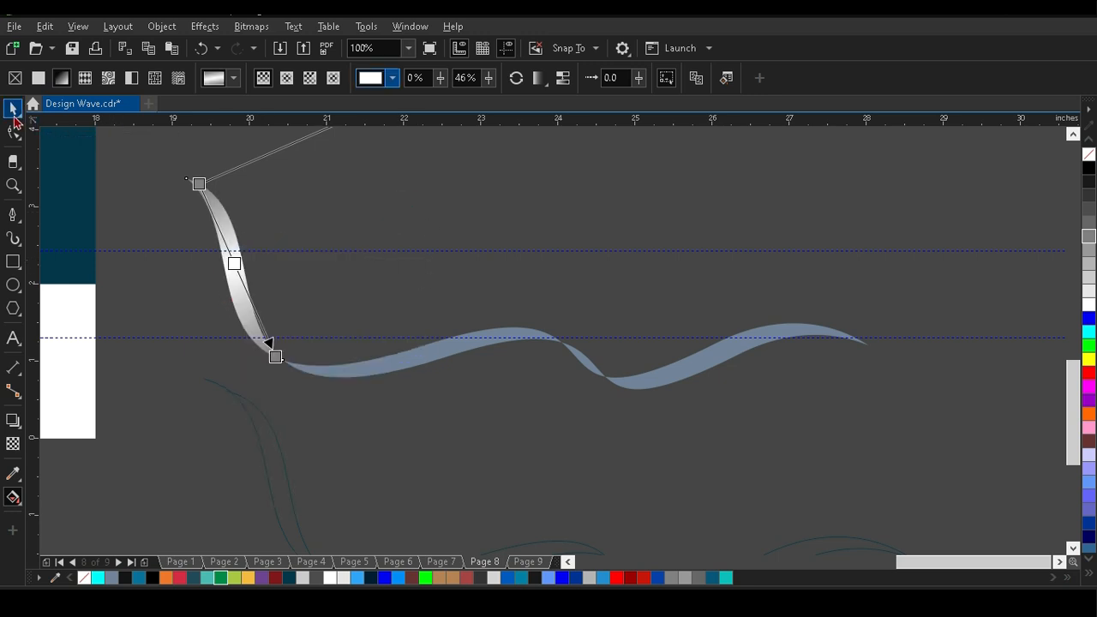
# Copy the first segment's grey-white gradient to the second ribbon segment and align it along that segment's length.
pyautogui.click(13, 109)
pyautogui.click(372, 368)
pyautogui.click(13, 498)
pyautogui.moveTo(297, 362); pyautogui.dragTo(543, 341)
pyautogui.click(696, 77)
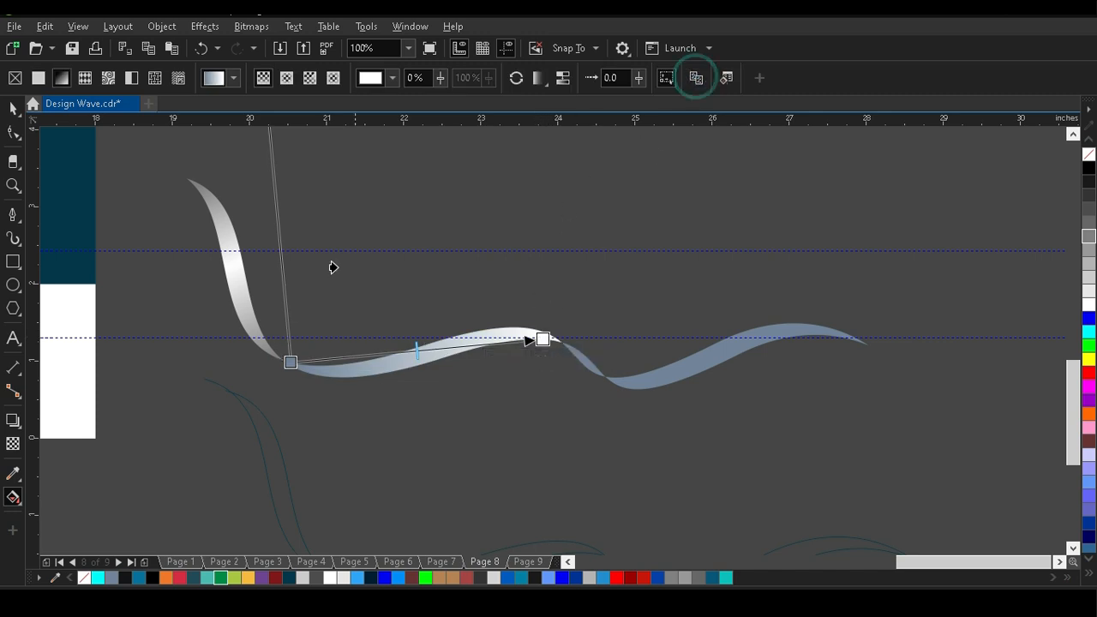
pyautogui.click(226, 226)
pyautogui.moveTo(540, 378); pyautogui.dragTo(557, 339)
pyautogui.moveTo(314, 329); pyautogui.dragTo(547, 340)
# Copy the grey-white gradient to the last two ribbon segments and align it along the short segment's length.
pyautogui.click(639, 375)
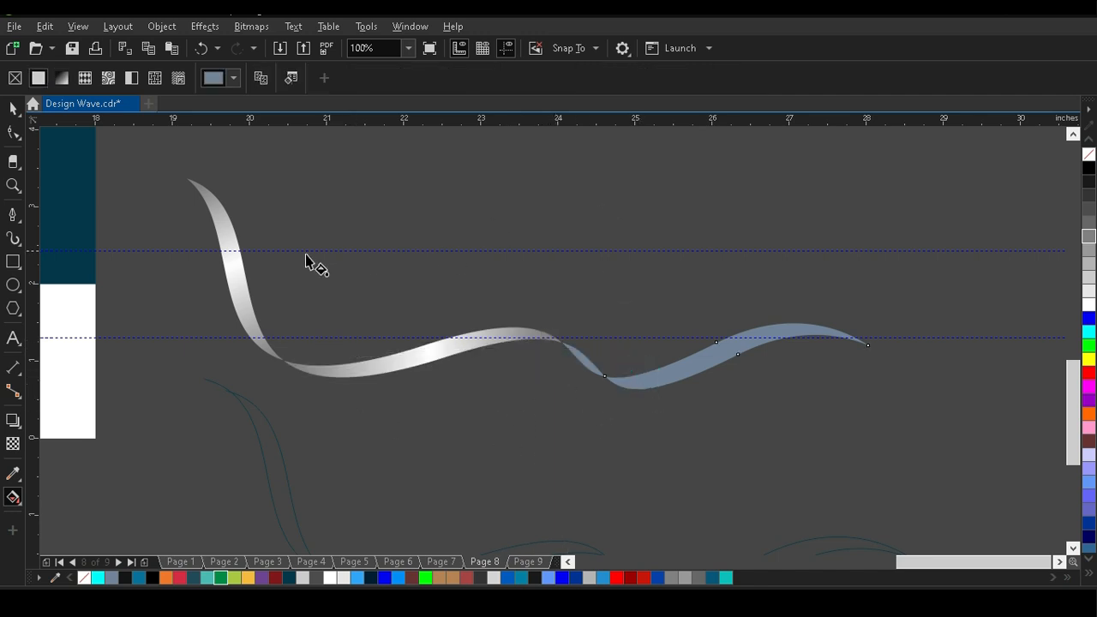
pyautogui.click(415, 356)
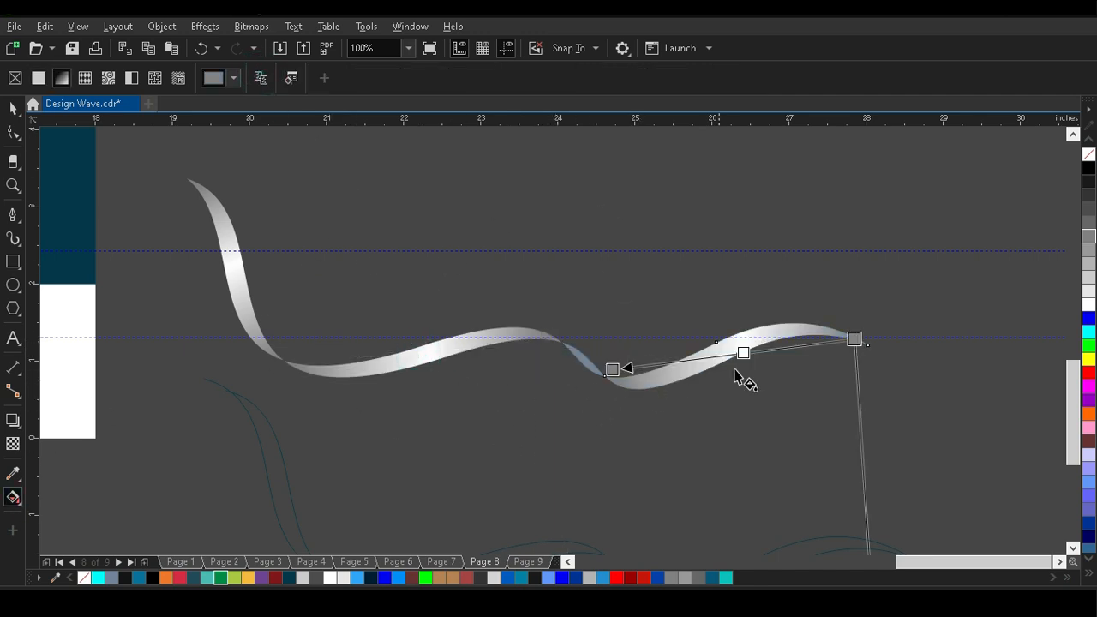
pyautogui.click(592, 366)
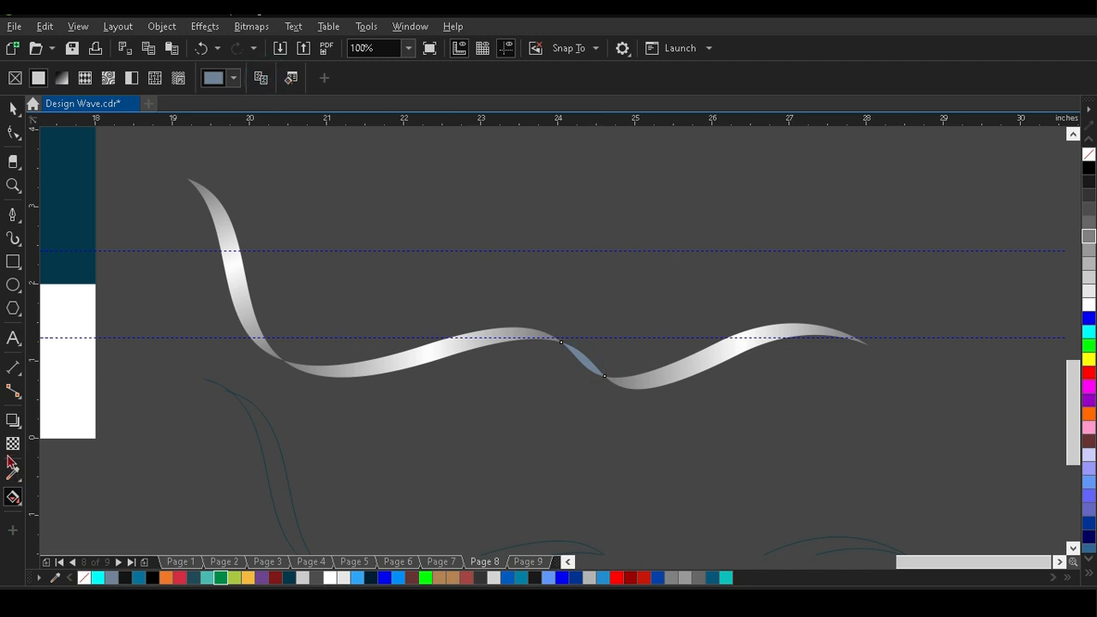
pyautogui.click(397, 361)
pyautogui.scroll(2, 568, 362)
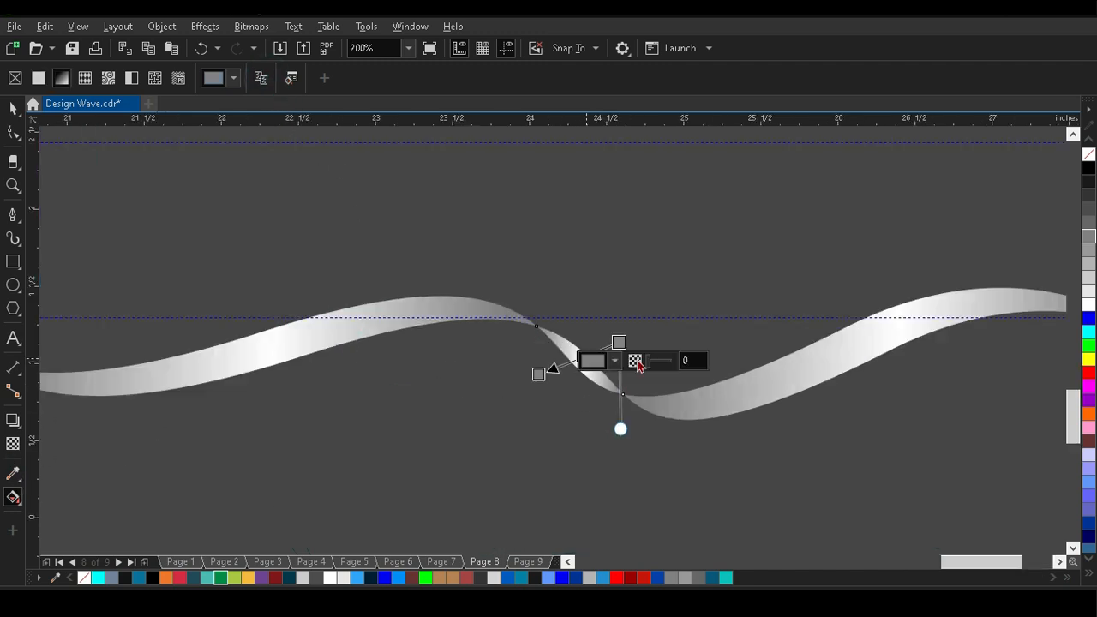
pyautogui.moveTo(539, 375); pyautogui.dragTo(538, 327)
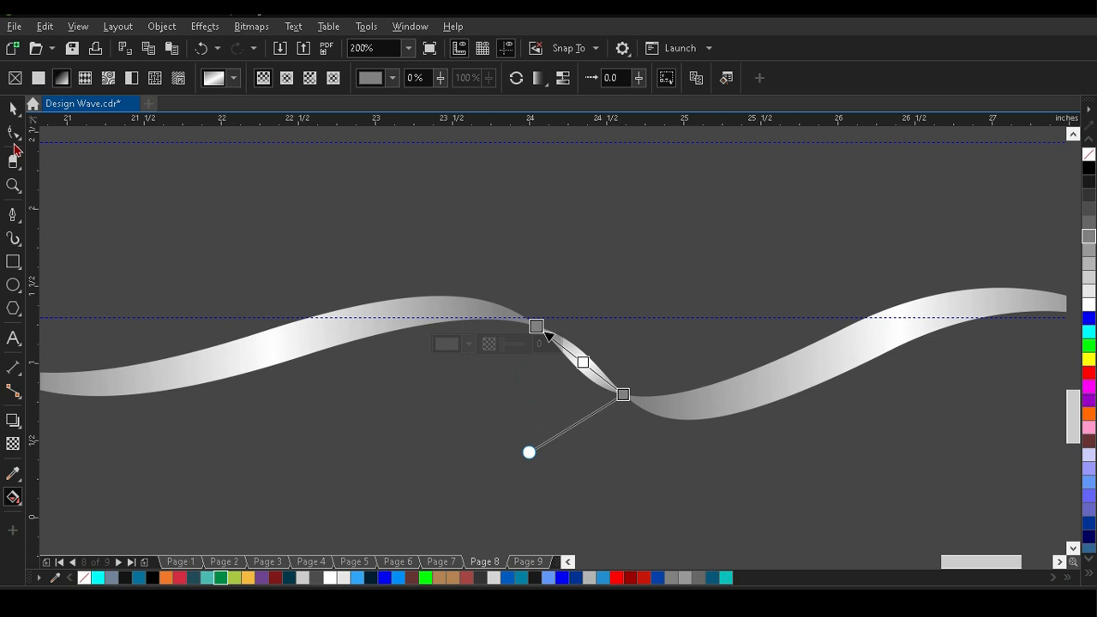
# Select all the ribbon segments together and move the ribbon onto the post across the services box.
pyautogui.press('space')
pyautogui.scroll(-2, 487, 279)
pyautogui.click(654, 228)
pyautogui.moveTo(711, 189); pyautogui.dragTo(276, 336)
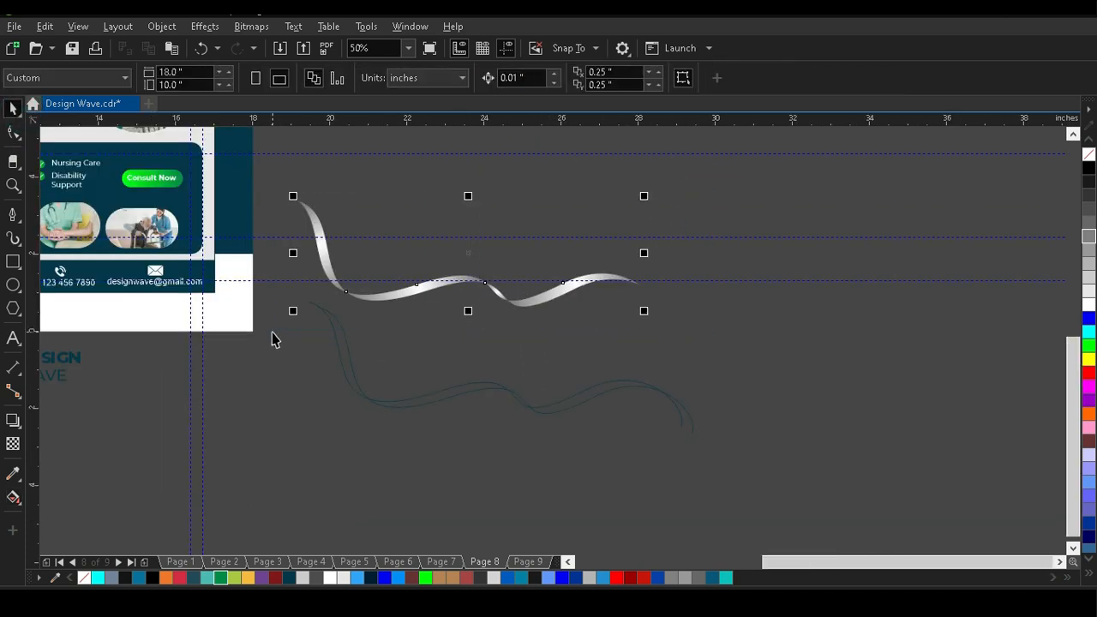
pyautogui.scroll(-2, 561, 360)
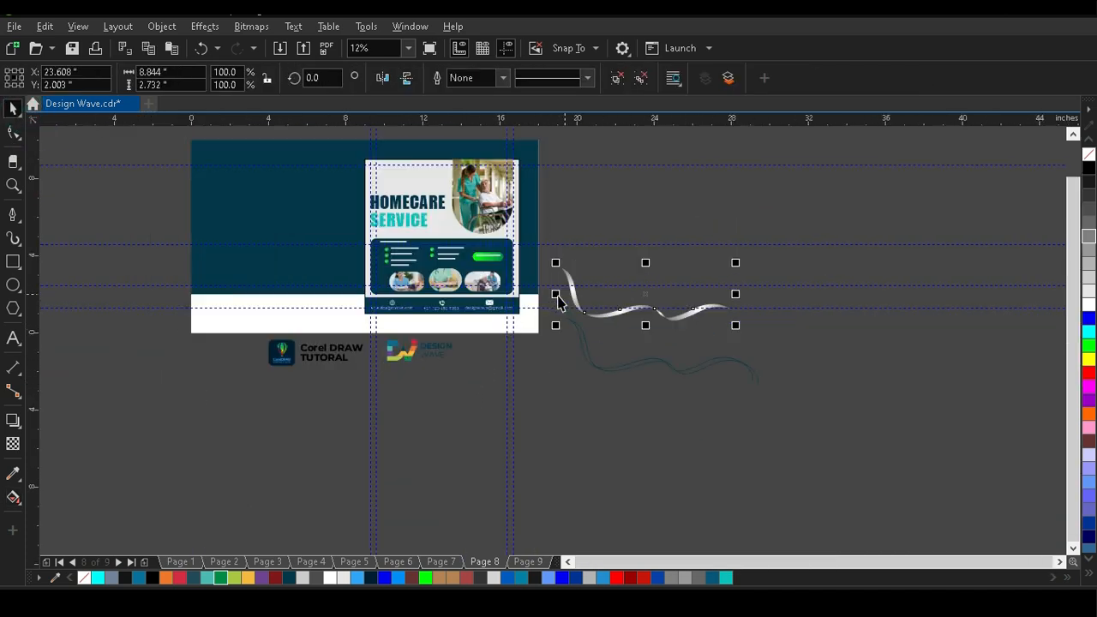
pyautogui.scroll(2, 558, 299)
pyautogui.moveTo(632, 335); pyautogui.dragTo(216, 288)
pyautogui.click(688, 289)
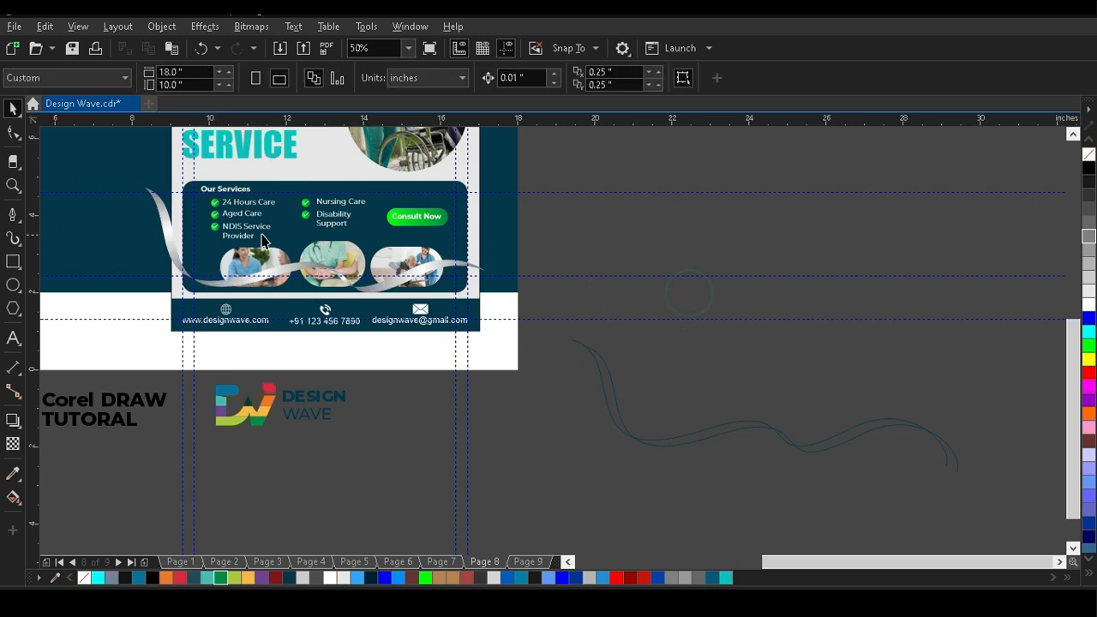
# Start the ribbon at the post's left edge and scale it down to about 7.68 × 2.37 in.
pyautogui.scroll(2, 248, 232)
pyautogui.scroll(-2, 403, 296)
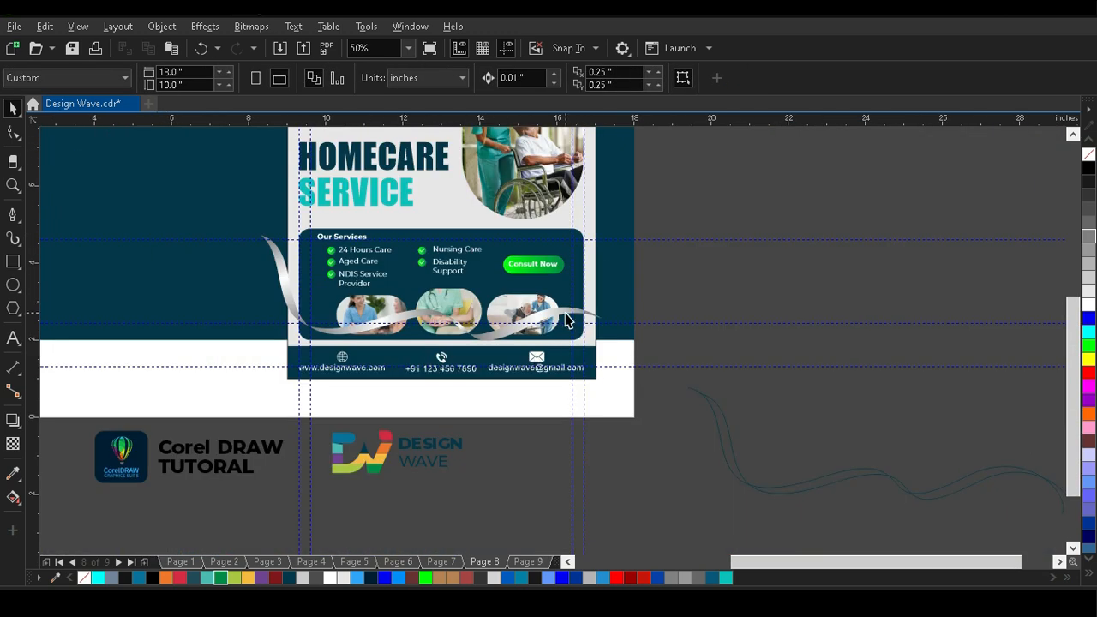
pyautogui.scroll(2, 566, 319)
pyautogui.scroll(-3, 561, 325)
pyautogui.scroll(2, 553, 274)
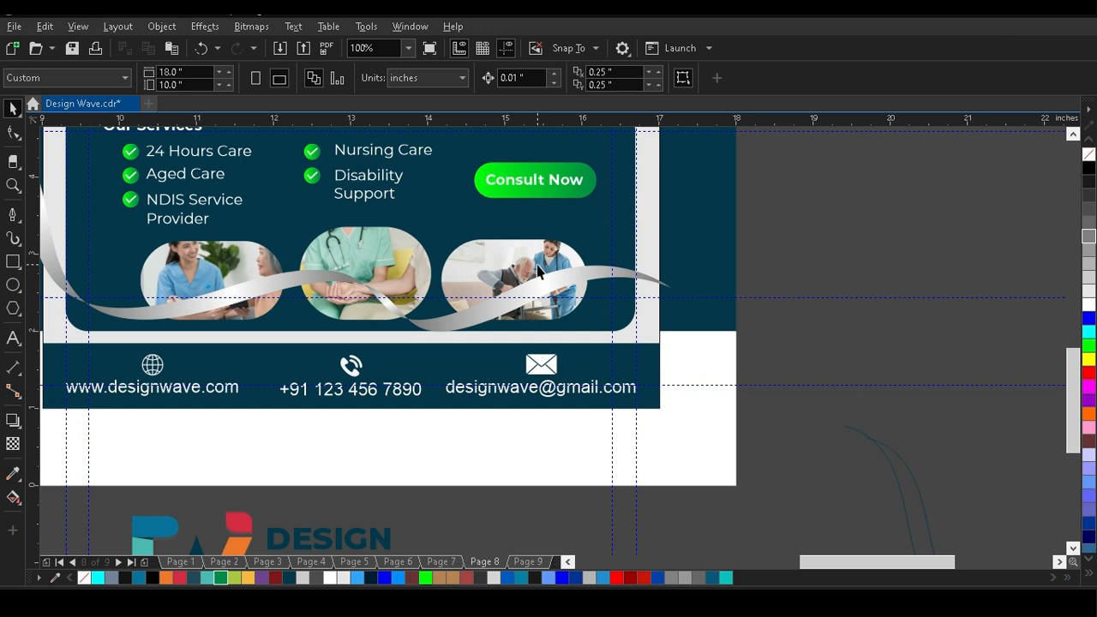
pyautogui.scroll(-1, 538, 271)
pyautogui.press('z')
pyautogui.moveTo(247, 171); pyautogui.dragTo(645, 333)
pyautogui.click(13, 107)
pyautogui.click(128, 251)
pyautogui.moveTo(82, 183); pyautogui.dragTo(152, 204)
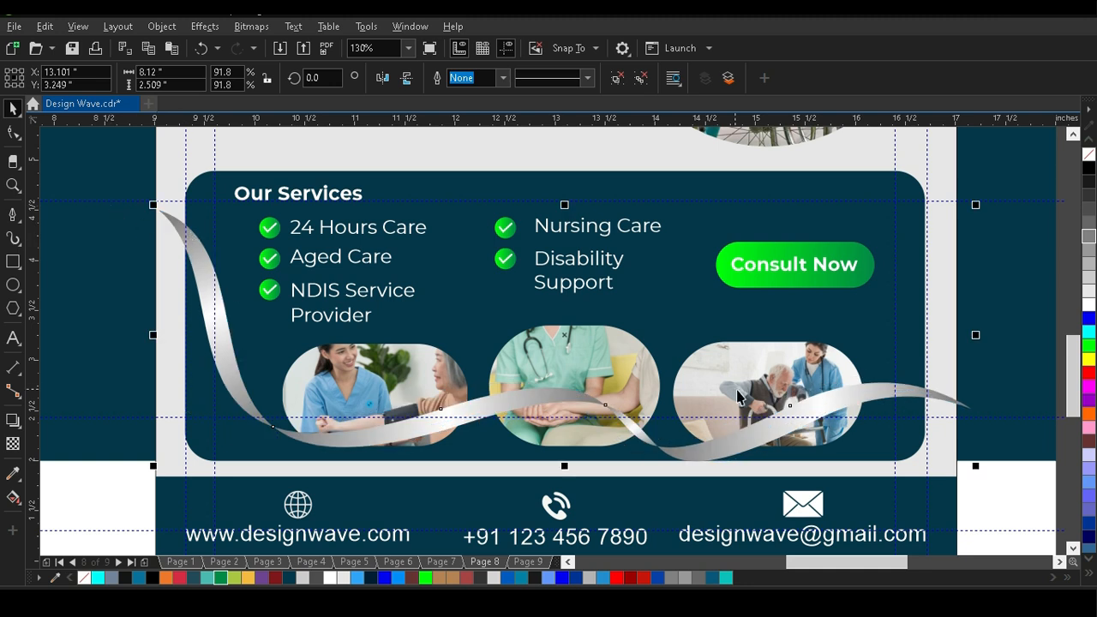
pyautogui.moveTo(978, 466); pyautogui.dragTo(936, 484)
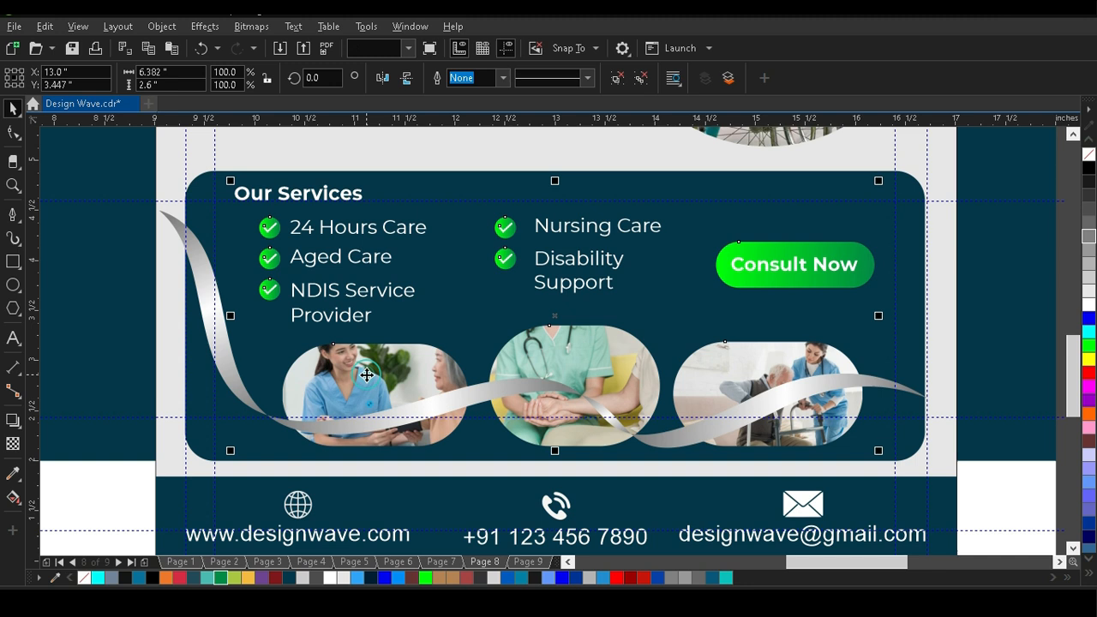
# Bring the first and third rounded photos in the services box in front of the ribbon.
pyautogui.click(1029, 341)
pyautogui.click(382, 371)
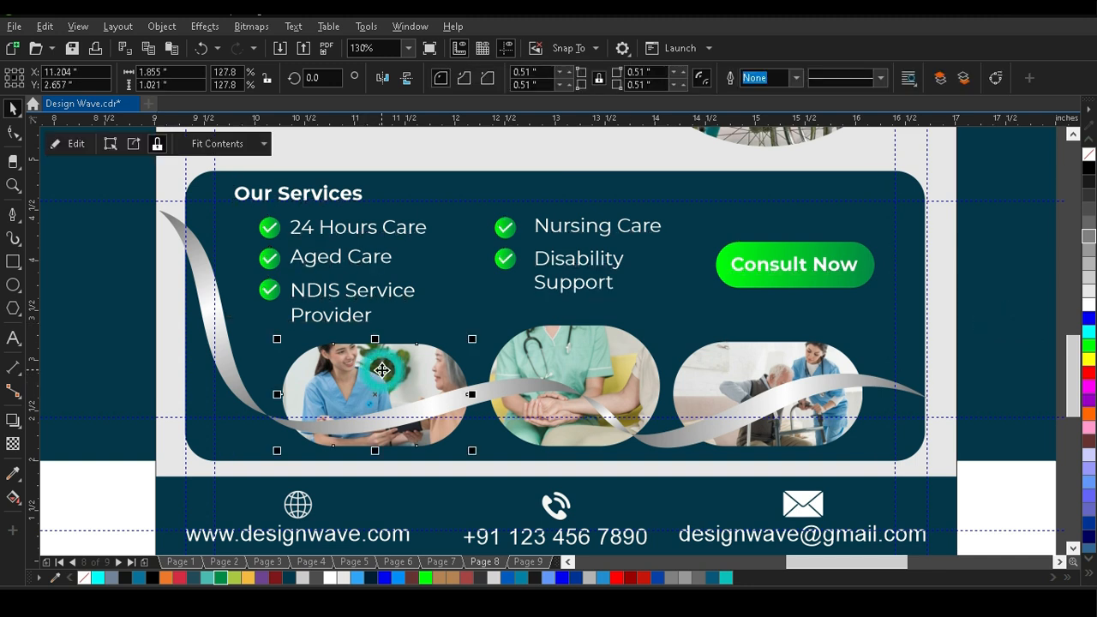
pyautogui.hotkey('shift', 'pageup')
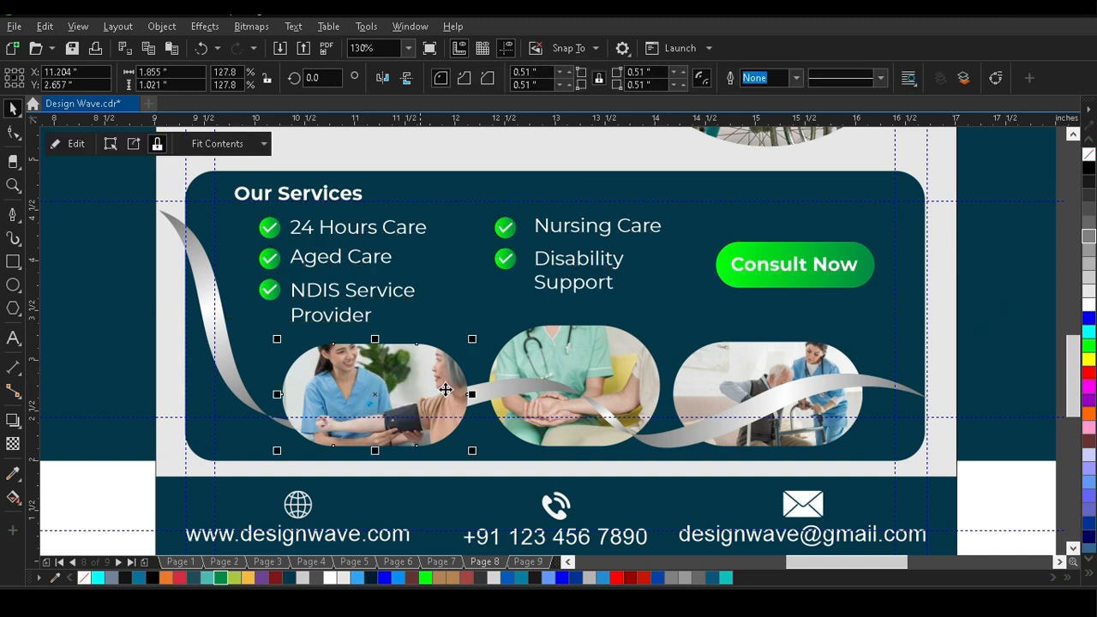
pyautogui.click(719, 378)
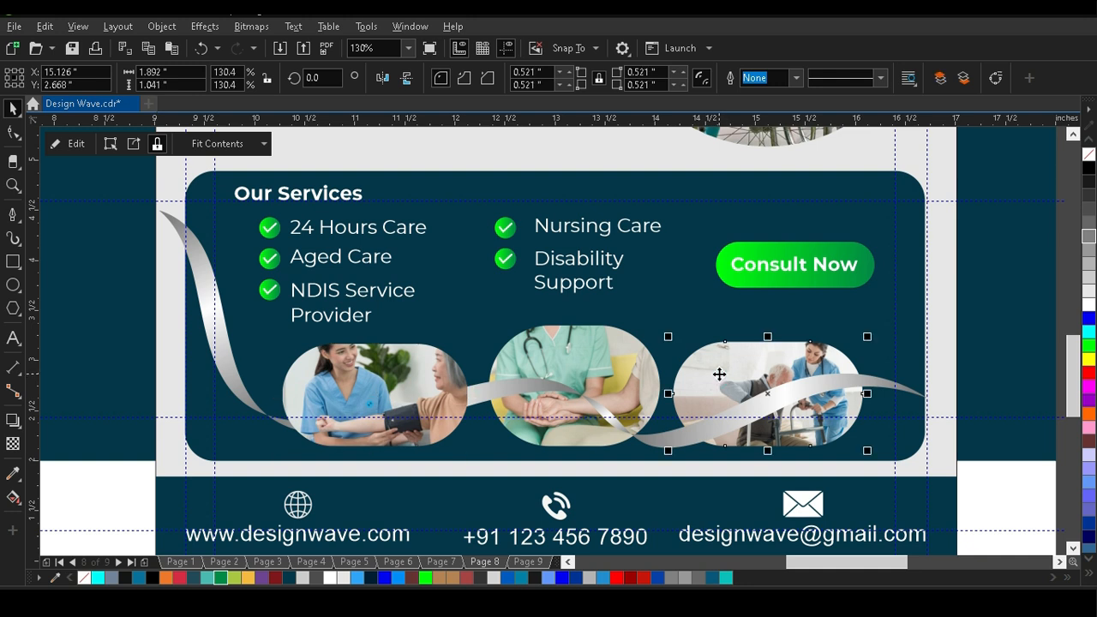
pyautogui.hotkey('shift', 'pageup')
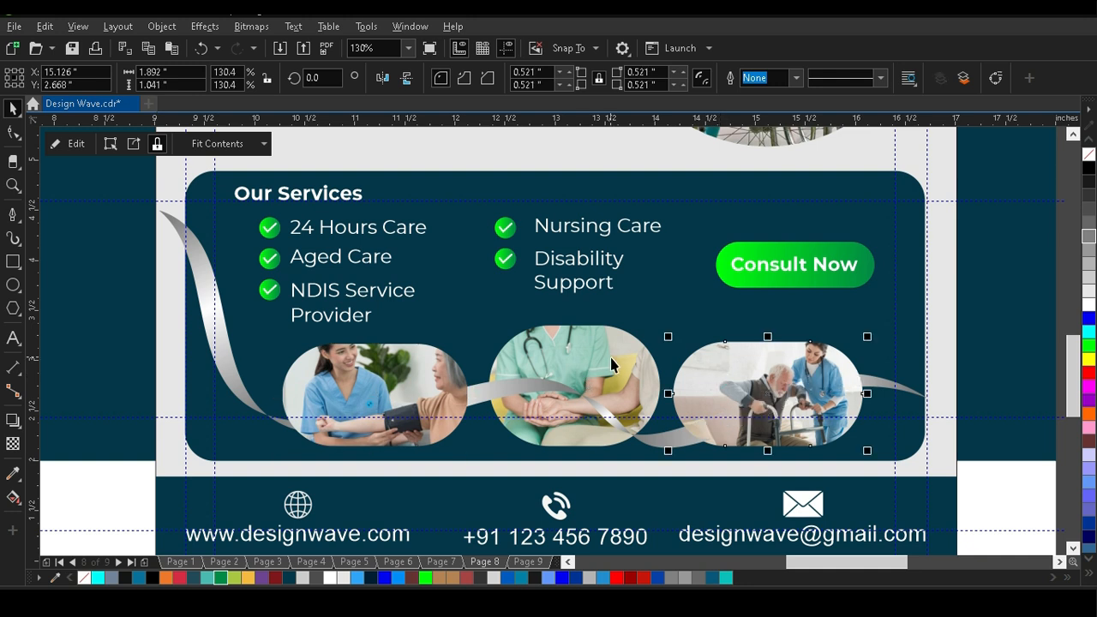
pyautogui.scroll(-2, 329, 342)
pyautogui.click(782, 365)
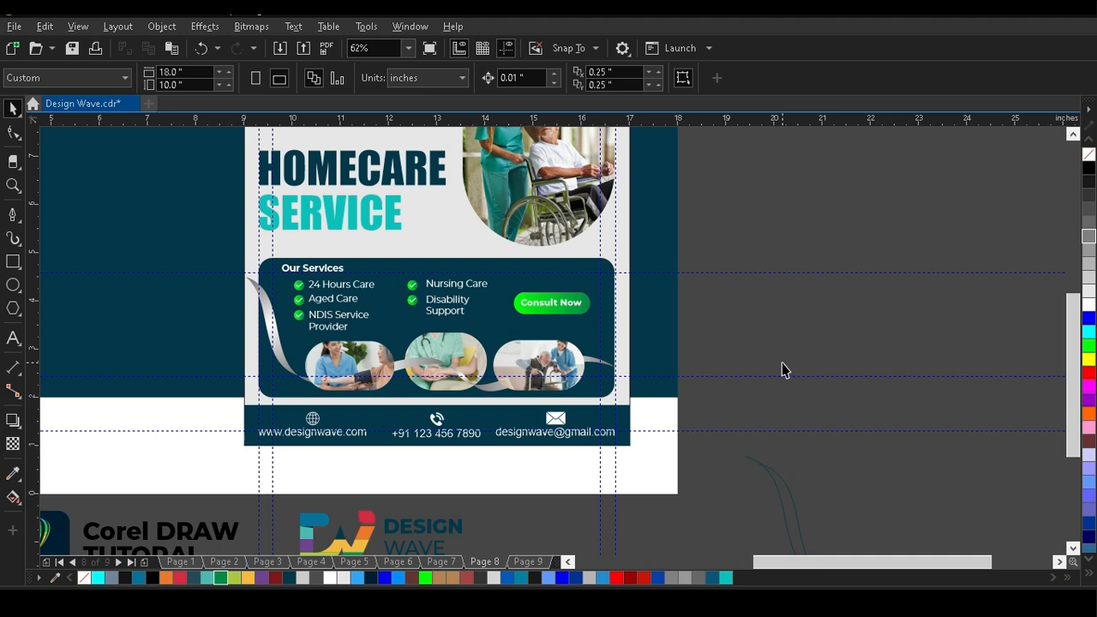
# Delete the leftover wave construction curves beside the page and preview the design full screen.
pyautogui.click(781, 480)
pyautogui.press('Delete')
pyautogui.press('F5')
pyautogui.press('F4')
pyautogui.press('F9')
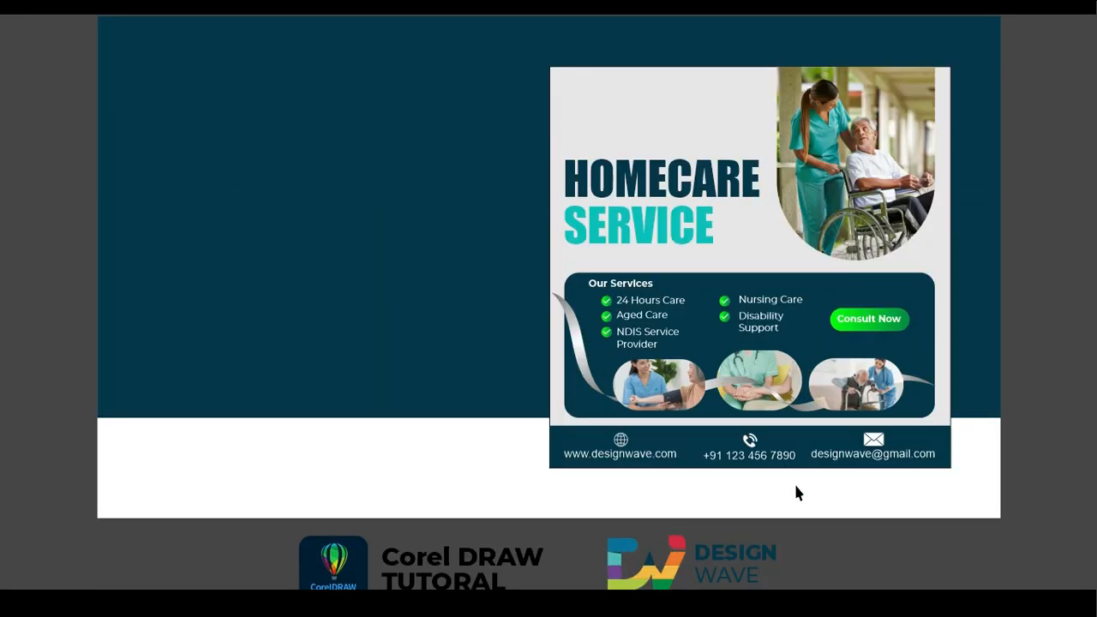
pyautogui.press('F9')
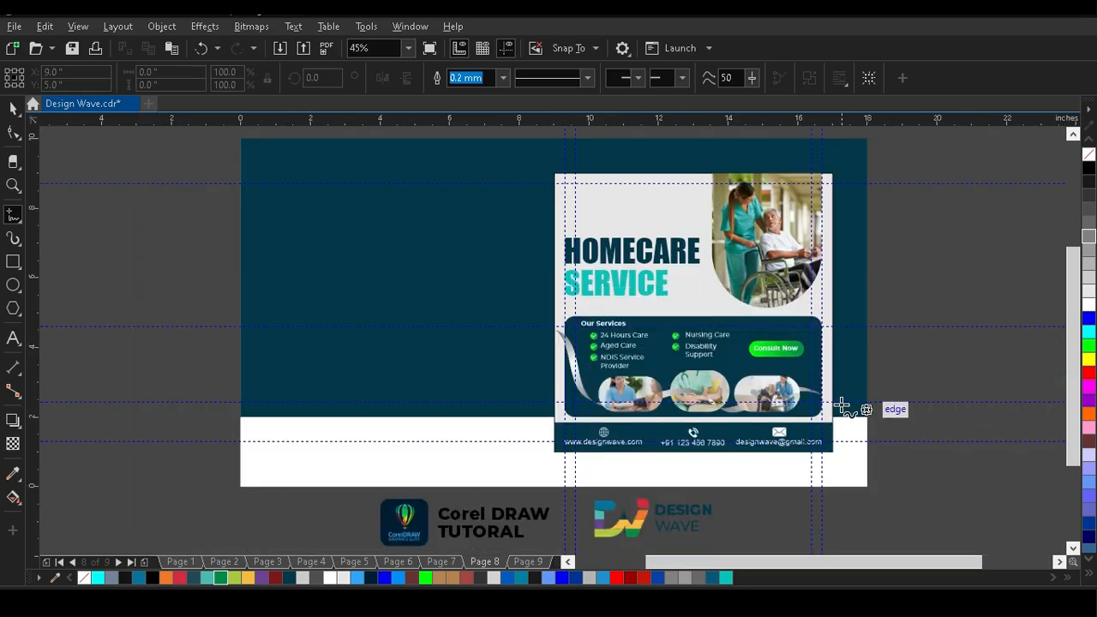
# Nudge the ribbon down and slightly right to about X 13.01 in, Y 2.88 in, below the photos.
pyautogui.scroll(4, 841, 407)
pyautogui.scroll(-2, 799, 391)
pyautogui.click(16, 106)
pyautogui.click(235, 334)
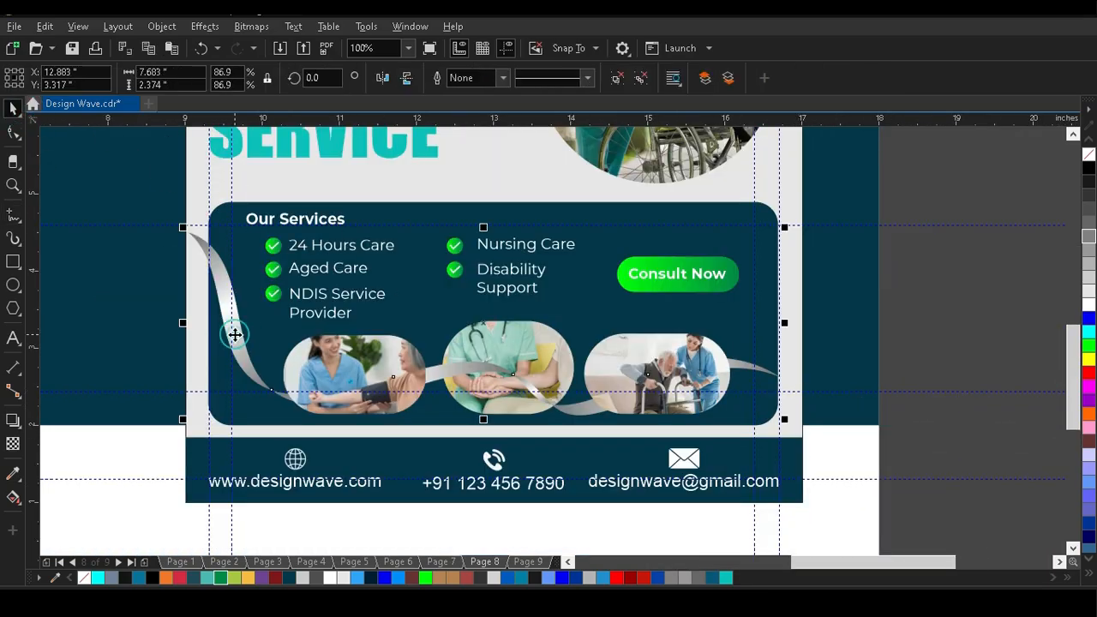
pyautogui.press('Down')
pyautogui.press('Down')
pyautogui.press('Down')
pyautogui.press('Down')
pyautogui.press('Down')
pyautogui.press('Down')
pyautogui.press('Down')
pyautogui.press('Down')
pyautogui.press('Down')
pyautogui.press('Down')
pyautogui.press('Down')
pyautogui.press('Down')
pyautogui.press('Down')
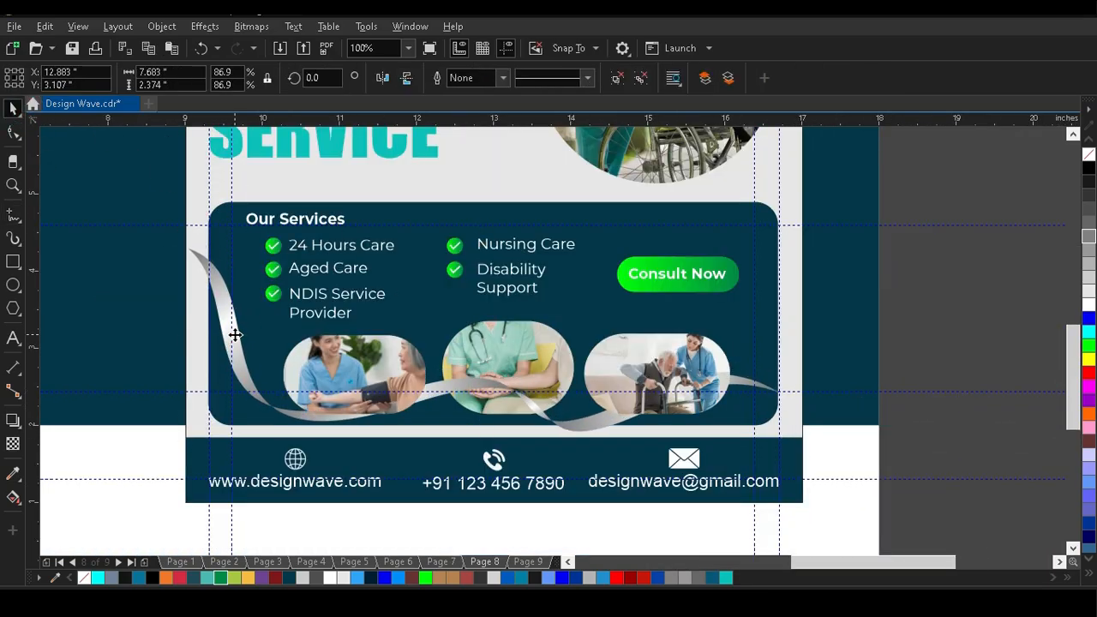
pyautogui.press('Down')
pyautogui.press('Down')
pyautogui.press('Down')
pyautogui.press('Down')
pyautogui.press('Down')
pyautogui.press('Down')
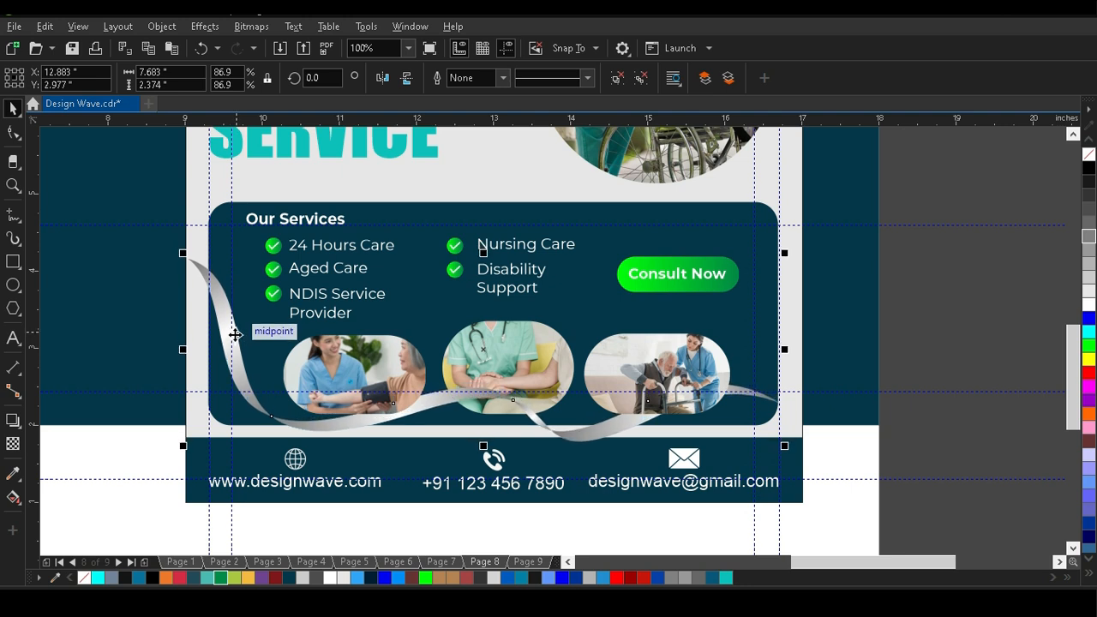
pyautogui.press('Down')
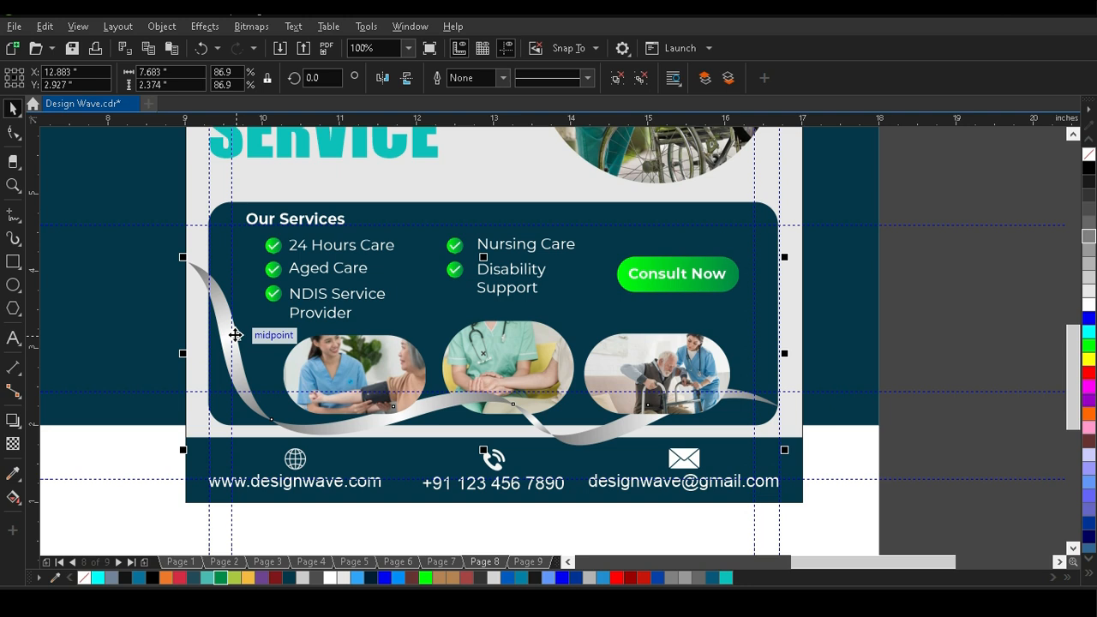
pyautogui.press('Down')
pyautogui.press('Down')
pyautogui.press('Right')
pyautogui.press('Right')
pyautogui.press('Right')
pyautogui.press('Right')
pyautogui.press('Right')
pyautogui.press('Right')
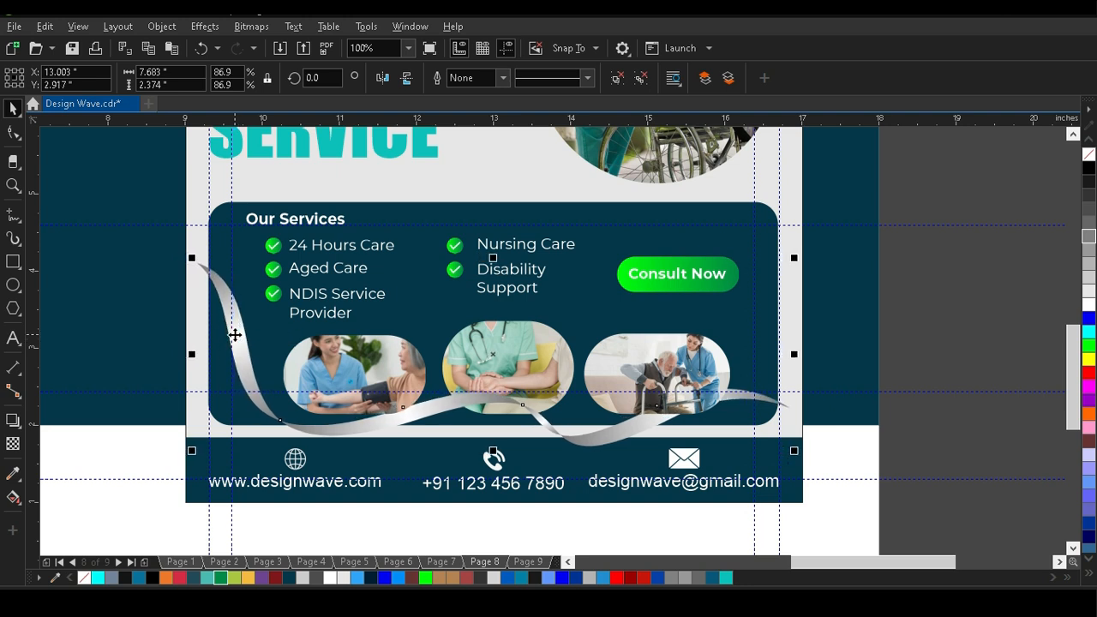
pyautogui.press('Down')
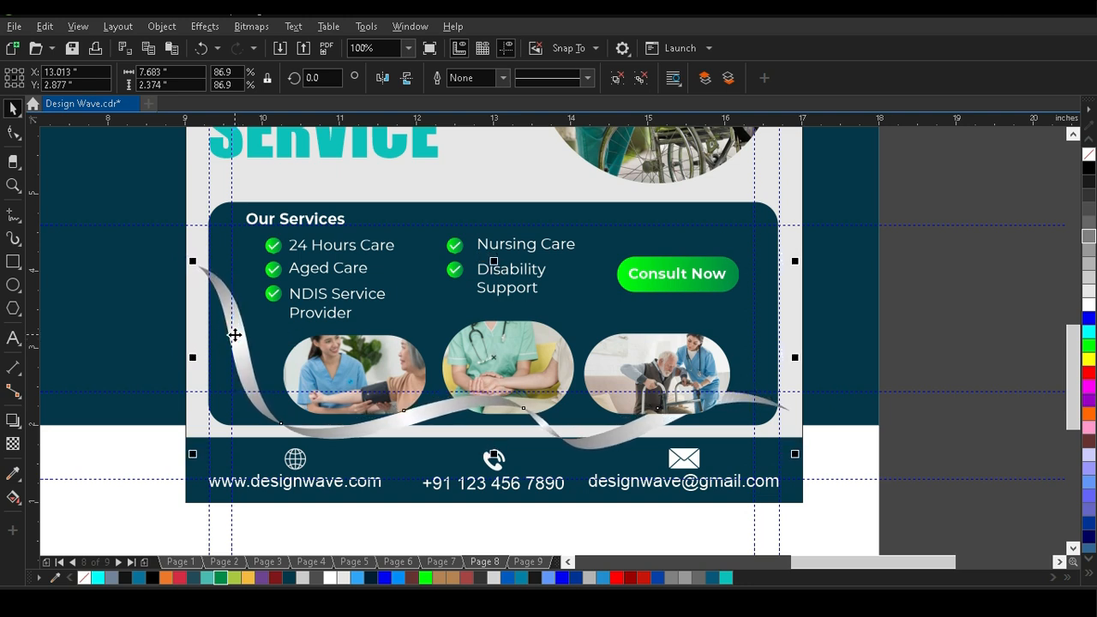
# Enlarge the ribbon to about 8 × 2.47 in across the full post width and preview the page full screen.
pyautogui.scroll(3, 197, 262)
pyautogui.moveTo(206, 297); pyautogui.dragTo(157, 255)
pyautogui.scroll(-3, 156, 255)
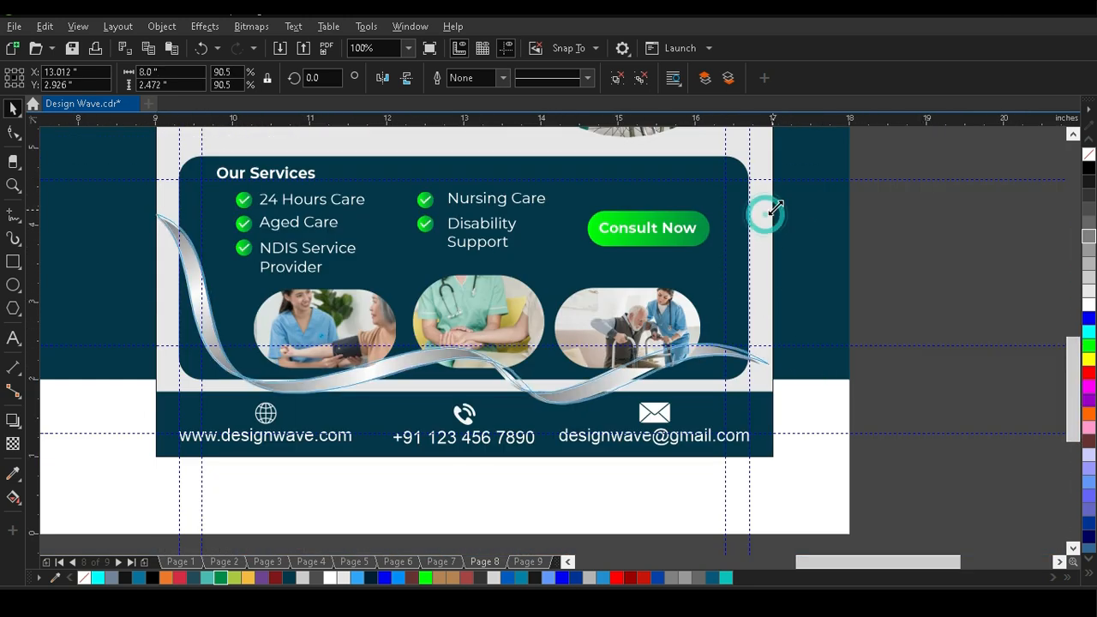
pyautogui.click(905, 298)
pyautogui.scroll(-5, 592, 343)
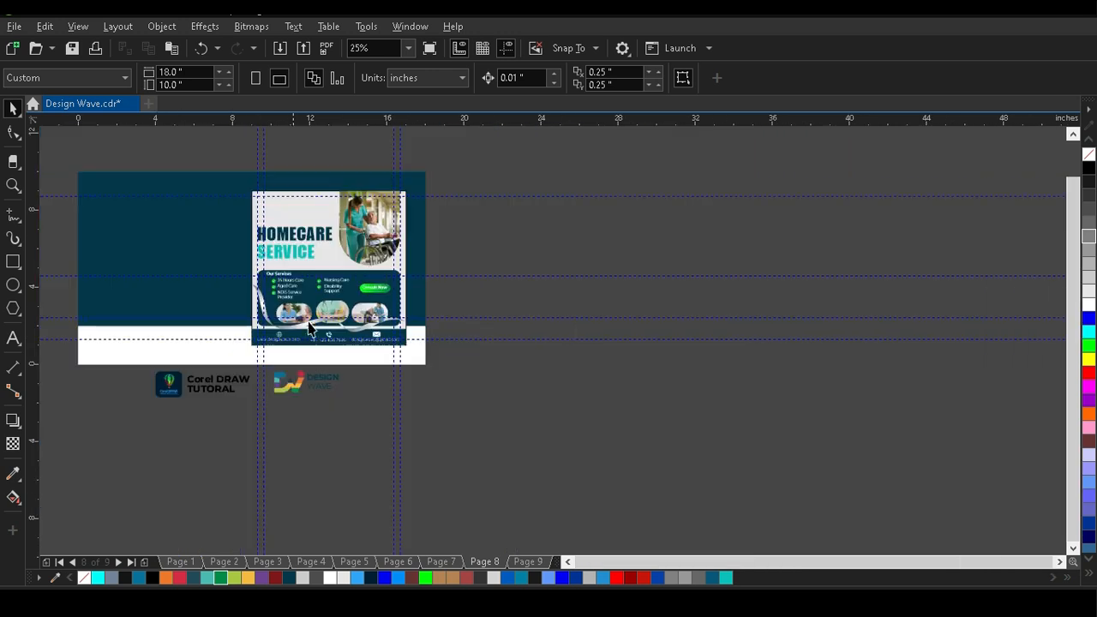
pyautogui.click(476, 320)
pyautogui.hotkey('shift', 'F4')
pyautogui.press('F9')
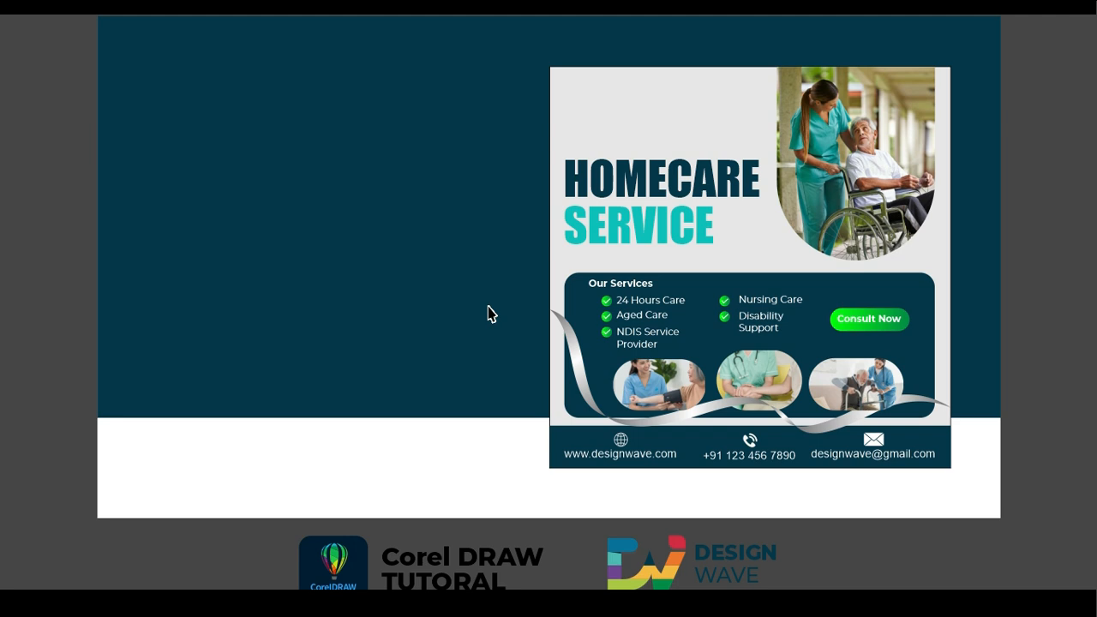
pyautogui.press('Escape')
# Move the Design Wave logo onto the post, centre it above the HOMECARE heading and lower it to about Y 8.13 in.
pyautogui.moveTo(668, 517); pyautogui.dragTo(643, 209)
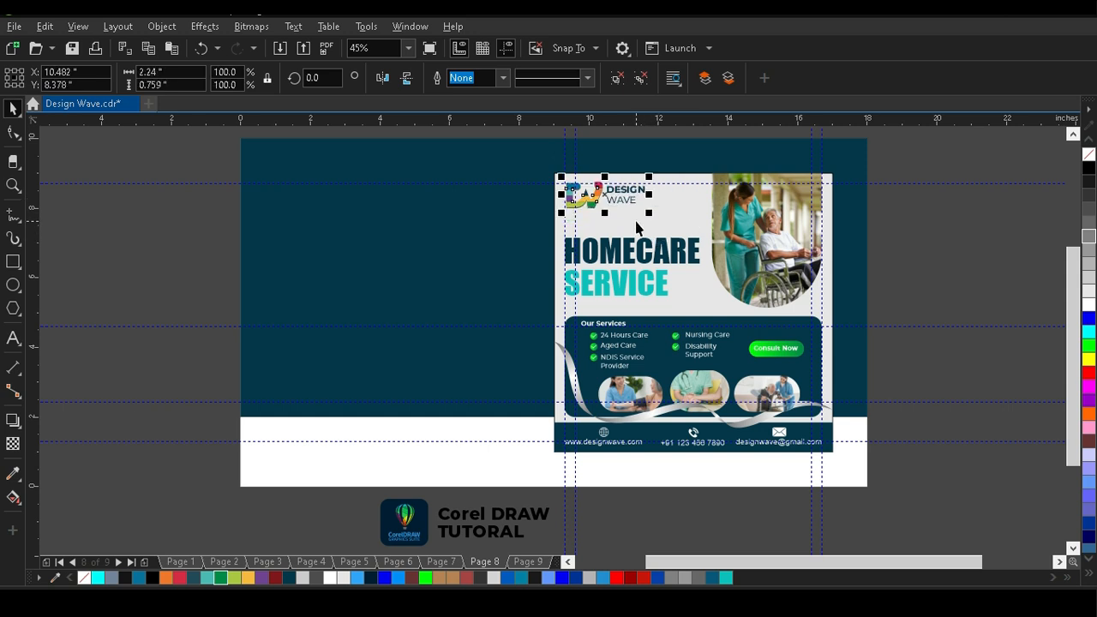
pyautogui.press('z')
pyautogui.moveTo(554, 161); pyautogui.dragTo(875, 339)
pyautogui.press('space')
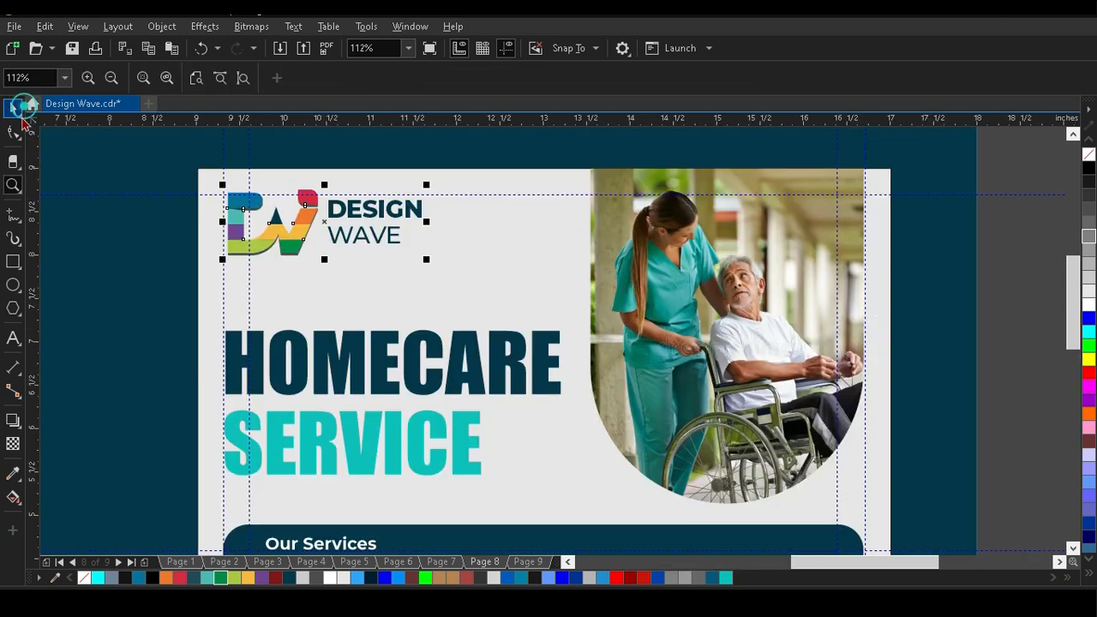
pyautogui.keyDown('shift'); pyautogui.click(353, 349); pyautogui.keyUp('shift')
pyautogui.press('c')
pyautogui.click(1000, 233)
pyautogui.click(365, 224)
pyautogui.press('Down')
pyautogui.press('Down')
pyautogui.press('Down')
pyautogui.press('Down')
pyautogui.press('Down')
pyautogui.press('Down')
pyautogui.press('Down')
pyautogui.press('Down')
pyautogui.press('Down')
pyautogui.press('Down')
pyautogui.press('Down')
pyautogui.press('Down')
pyautogui.press('Down')
pyautogui.press('Down')
pyautogui.press('Down')
pyautogui.press('Down')
pyautogui.press('Down')
pyautogui.press('Down')
pyautogui.press('Down')
pyautogui.press('Down')
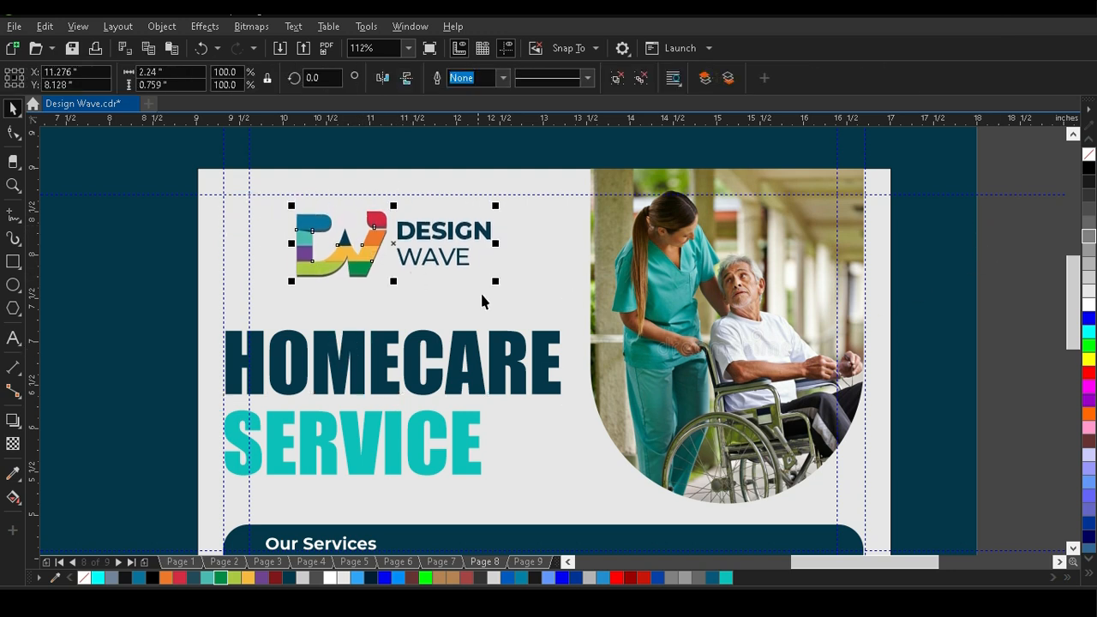
# Shrink the logo to about 1.35 × 0.46 in, centred above the HOMECARE heading, and preview the page full screen.
pyautogui.moveTo(497, 286); pyautogui.dragTo(427, 343)
pyautogui.keyDown('shift'); pyautogui.click(380, 342); pyautogui.keyUp('shift')
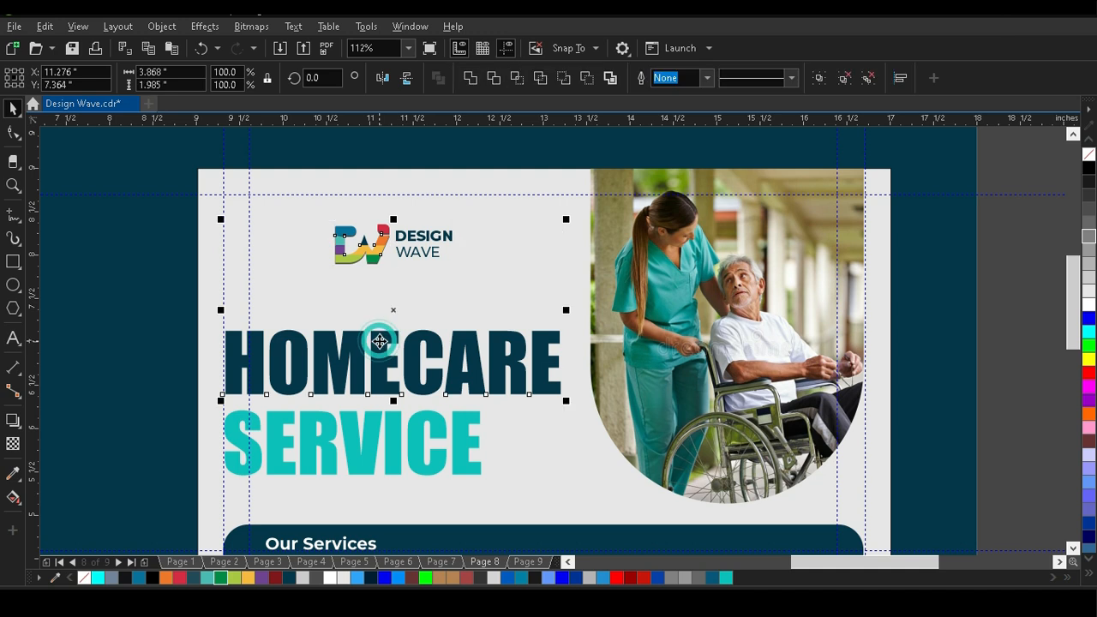
pyautogui.press('F4')
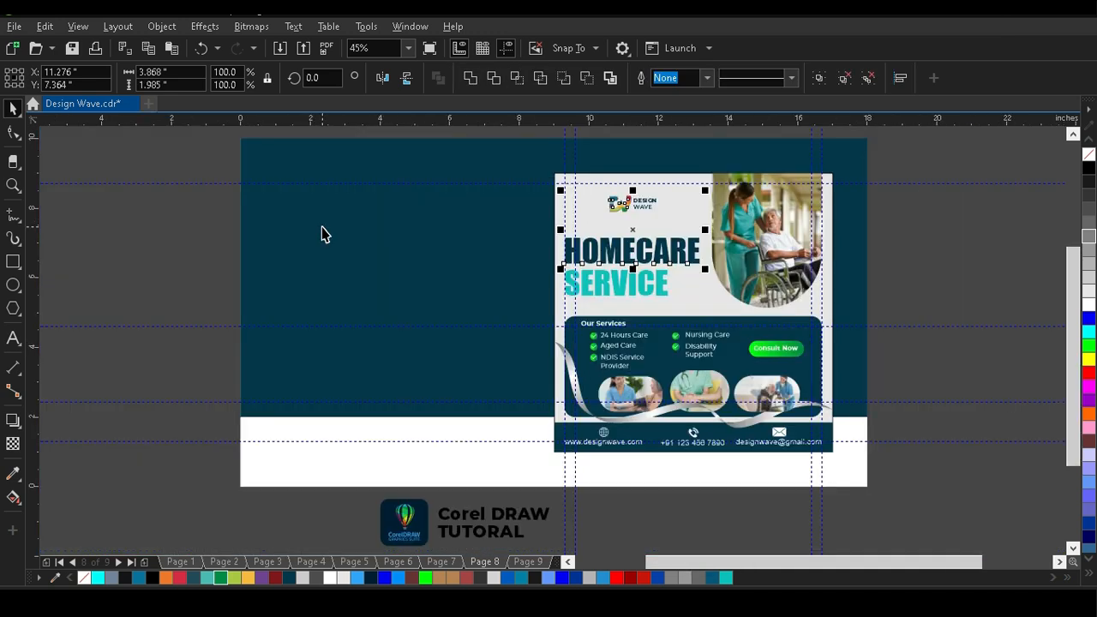
pyautogui.press('F9')
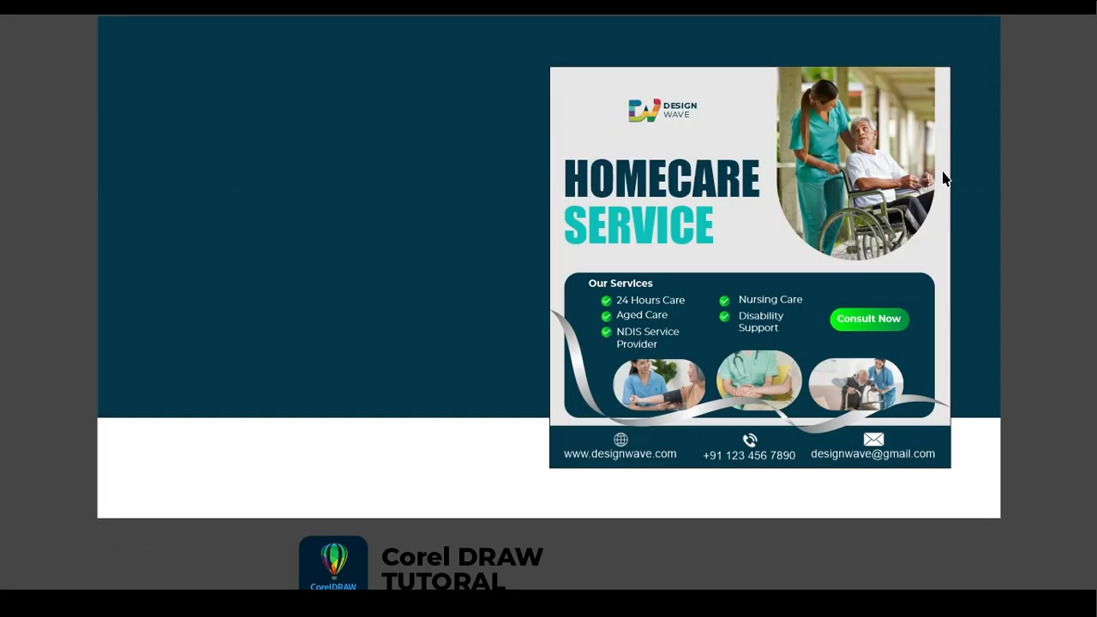
pyautogui.click(1036, 146)
# Nudge the logo left and slightly down to about X 11.05 in, Y 8.09 in.
pyautogui.scroll(2, 649, 199)
pyautogui.click(747, 174)
pyautogui.click(544, 232)
pyautogui.press('Left')
pyautogui.press('Left')
pyautogui.press('Left')
pyautogui.press('Left')
pyautogui.press('Left')
pyautogui.press('Left')
pyautogui.press('Left')
pyautogui.press('Left')
pyautogui.press('Left')
pyautogui.press('Left')
pyautogui.press('Left')
pyautogui.press('Left')
pyautogui.press('Left')
pyautogui.press('Left')
pyautogui.press('Left')
pyautogui.press('Left')
pyautogui.press('Left')
pyautogui.press('Left')
pyautogui.press('Left')
pyautogui.press('Left')
pyautogui.press('Down')
pyautogui.press('Down')
pyautogui.press('Down')
pyautogui.press('Down')
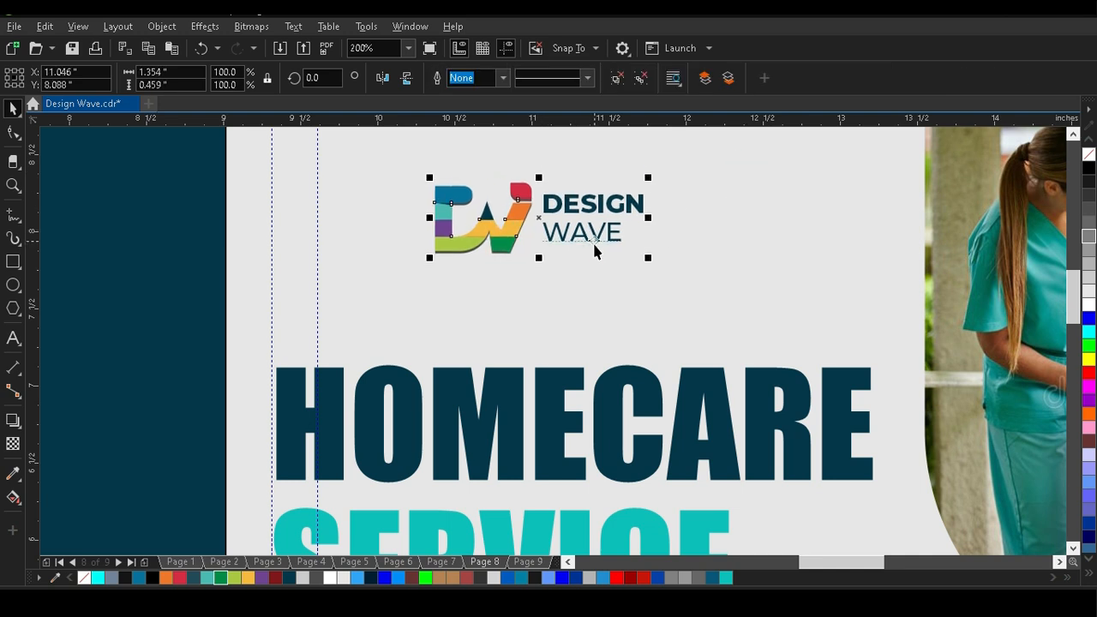
# Enlarge the Design Wave logo above the post's HOMECARE heading and preview the page full screen.
pyautogui.press('F4')
pyautogui.press('F9')
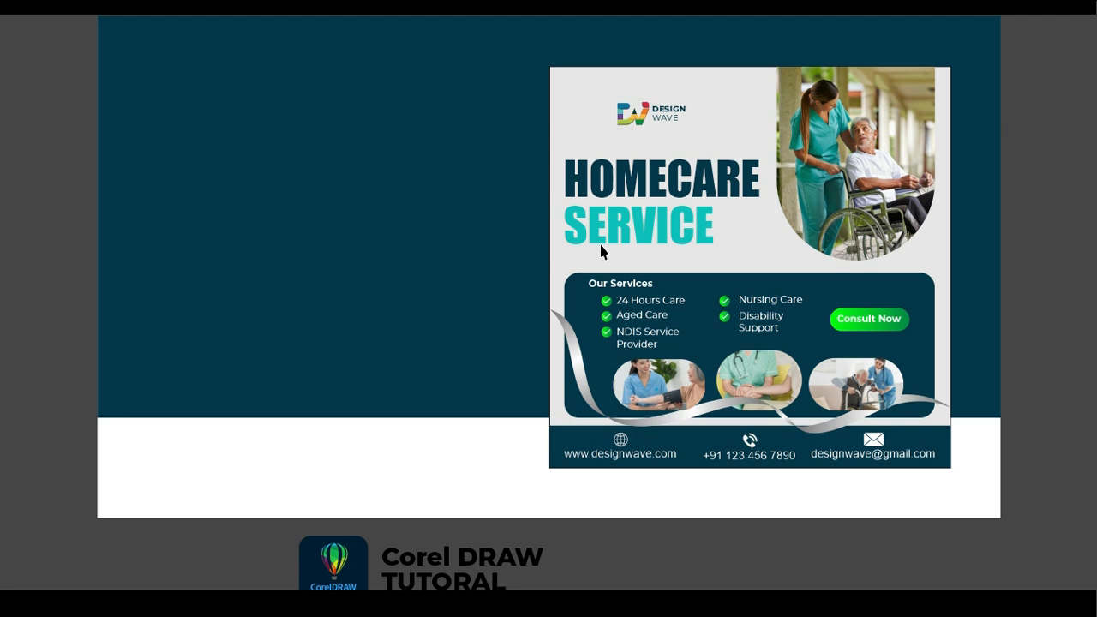
pyautogui.press('F9')
pyautogui.click(13, 108)
pyautogui.scroll(2, 690, 176)
pyautogui.moveTo(524, 363); pyautogui.dragTo(572, 395)
pyautogui.press('F4')
pyautogui.press('F9')
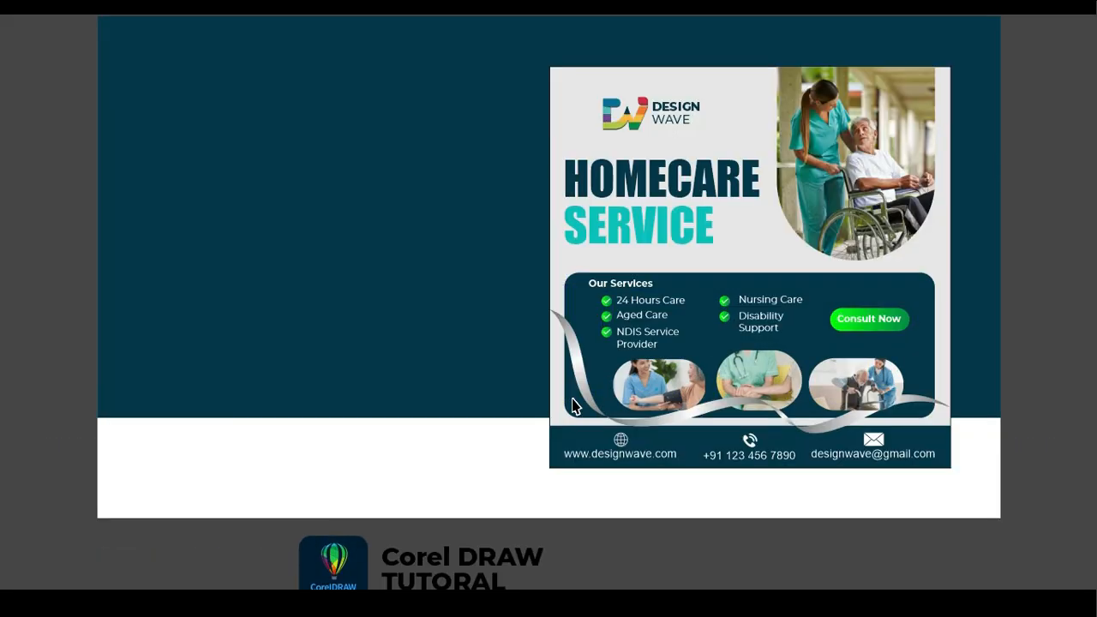
# Move the CorelDRAW tutorial logo block onto the white strip at about X 3.53 in, Y 1.02 in.
pyautogui.press('F9')
pyautogui.click(156, 301)
pyautogui.click(455, 521)
pyautogui.moveTo(455, 522)
pyautogui.mouseDown()
pyautogui.moveTo(386, 461)
pyautogui.moveTo(348, 456)
pyautogui.moveTo(359, 459)
pyautogui.mouseUp()
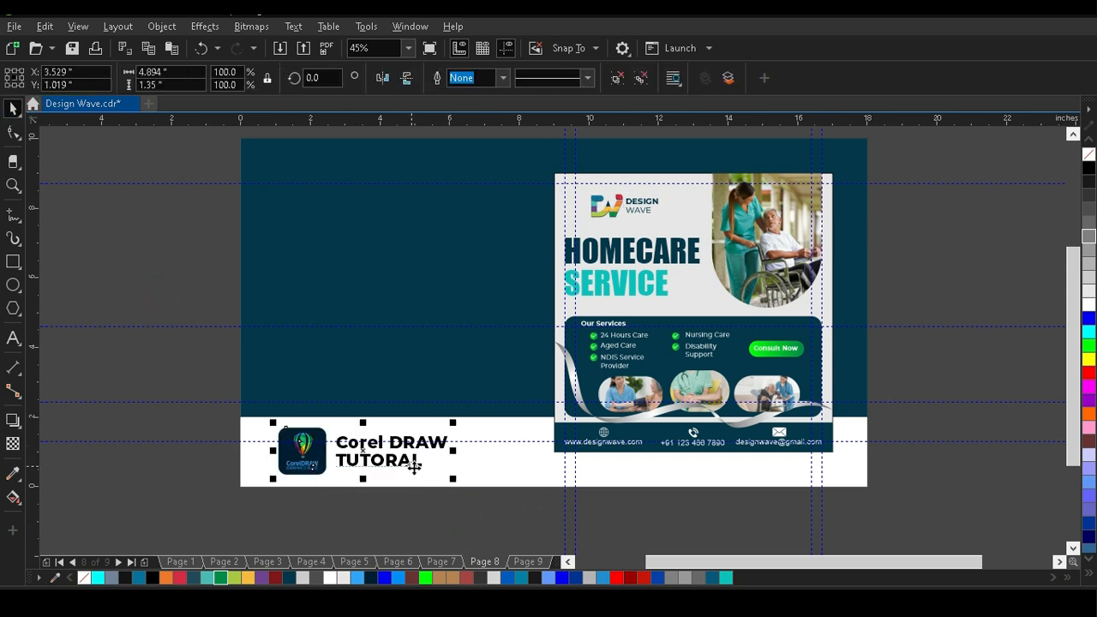
pyautogui.click(446, 517)
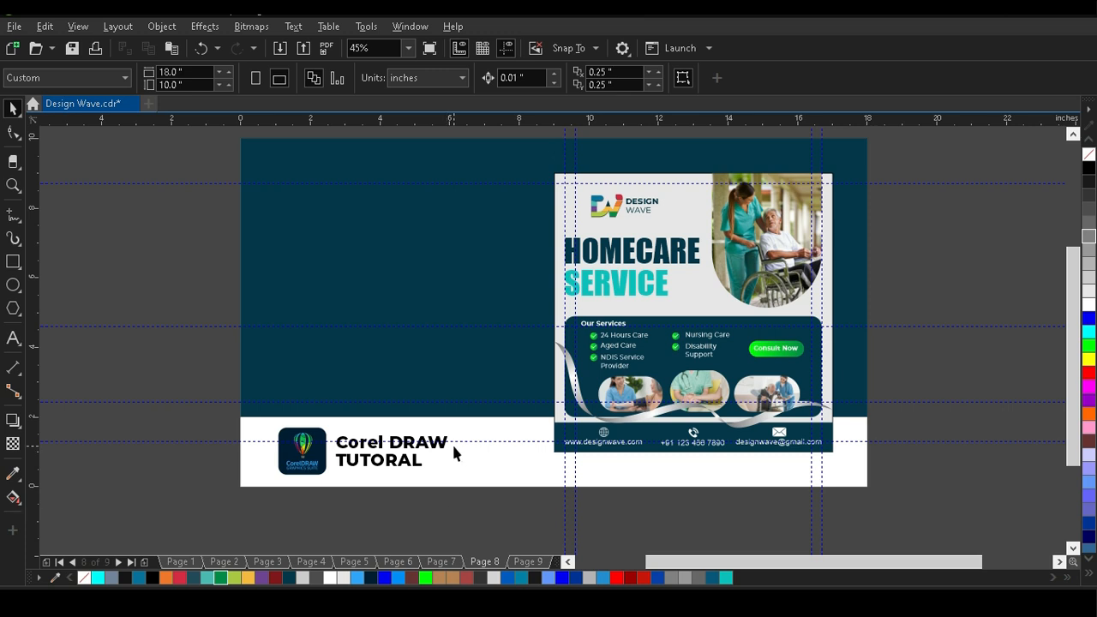
# Copy the HOMECARE SERVICE heading onto the empty dark background, colour it white and left-align it with the tutorial logo block.
pyautogui.moveTo(633, 256); pyautogui.dragTo(330, 250)
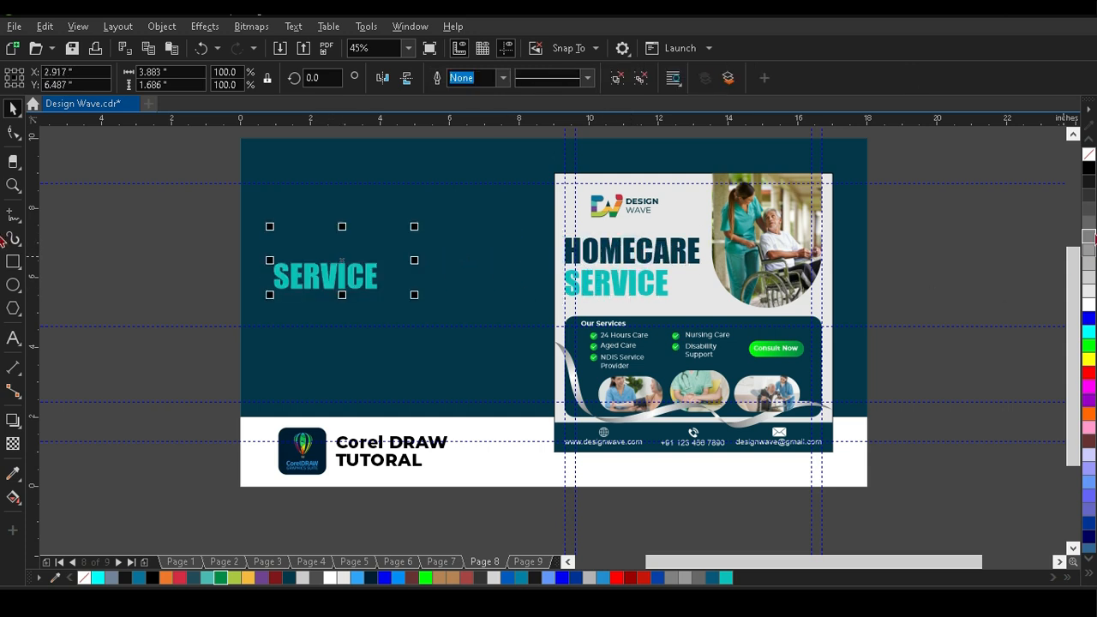
pyautogui.click(1089, 307)
pyautogui.keyDown('shift'); pyautogui.click(381, 459); pyautogui.keyUp('shift')
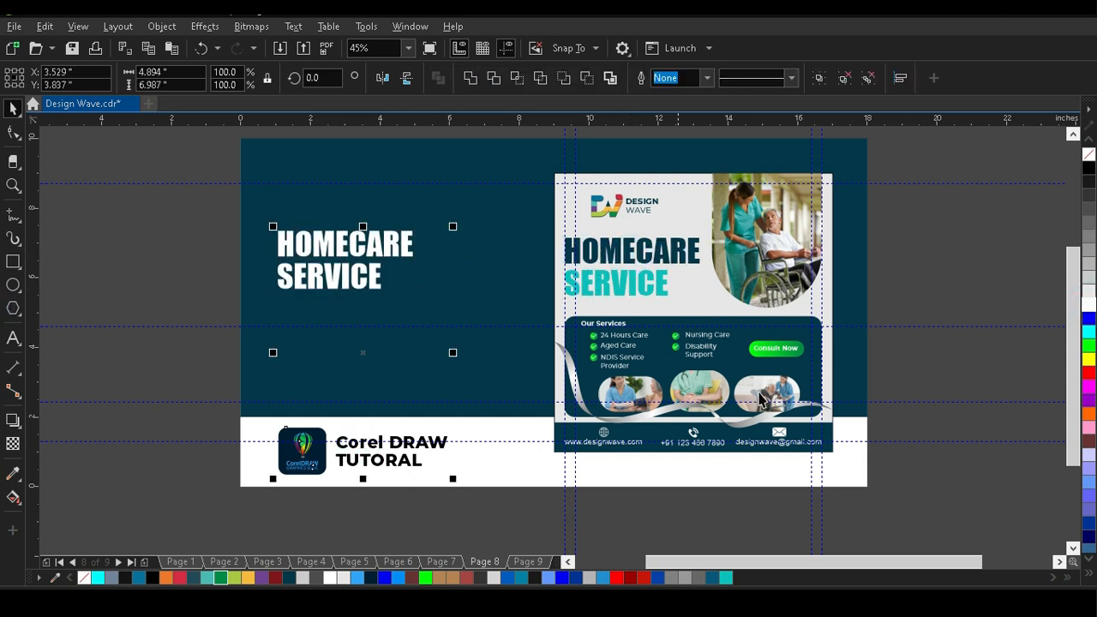
# Enlarge the white heading copy to about 6.85 × 2.97 in and move it up slightly.
pyautogui.click(957, 283)
pyautogui.click(362, 285)
pyautogui.moveTo(418, 299); pyautogui.dragTo(517, 411)
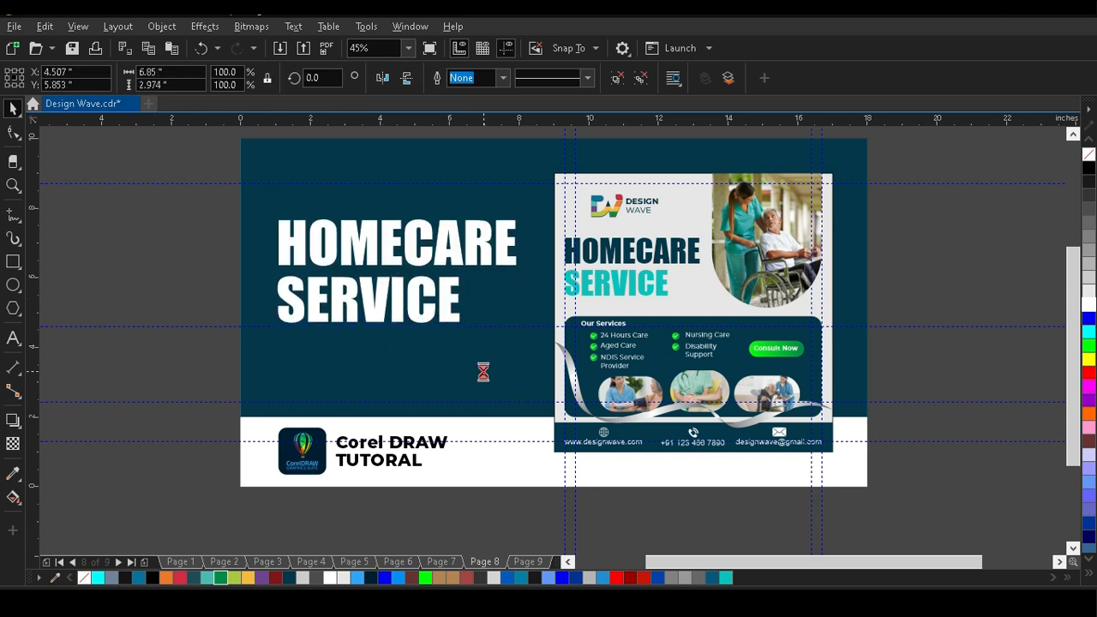
pyautogui.click(132, 295)
# Add a white text line "SERVICE TEMPLATE" below the large heading and left-align it with the heading.
pyautogui.click(13, 337)
pyautogui.click(295, 334)
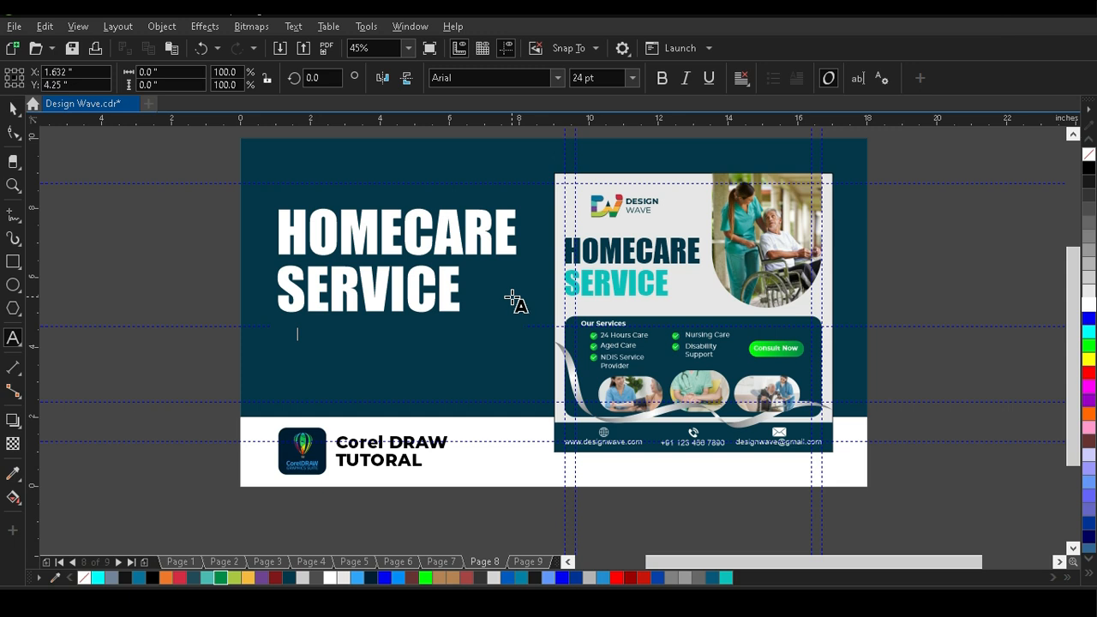
pyautogui.write('SERVICE TEMPLATE')
pyautogui.click(13, 108)
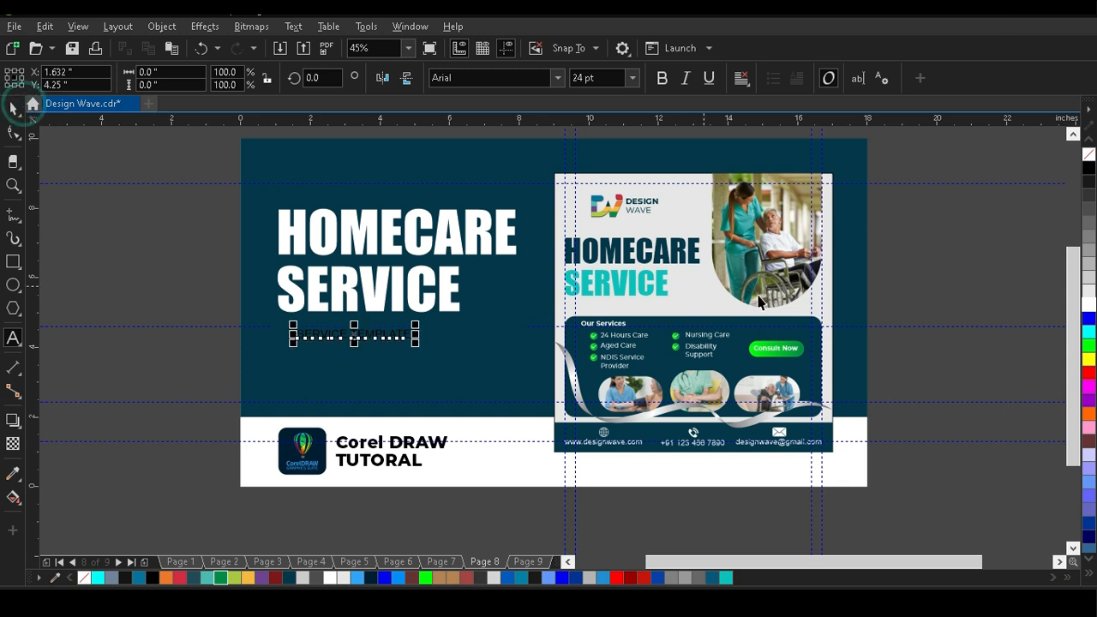
pyautogui.keyDown('shift'); pyautogui.click(319, 307); pyautogui.keyUp('shift')
pyautogui.press('l')
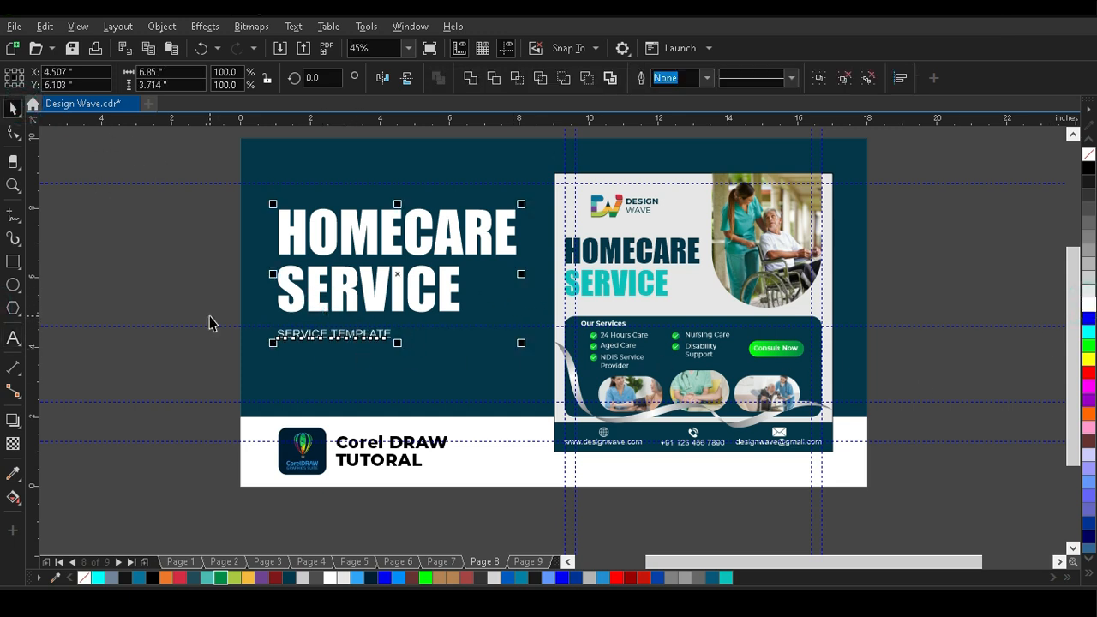
pyautogui.click(208, 317)
# Enlarge the SERVICE TEMPLATE line to slightly over 39 pt and set its font to Montserrat.
pyautogui.click(327, 335)
pyautogui.moveTo(400, 343); pyautogui.dragTo(473, 417)
pyautogui.click(558, 77)
pyautogui.click(477, 187)
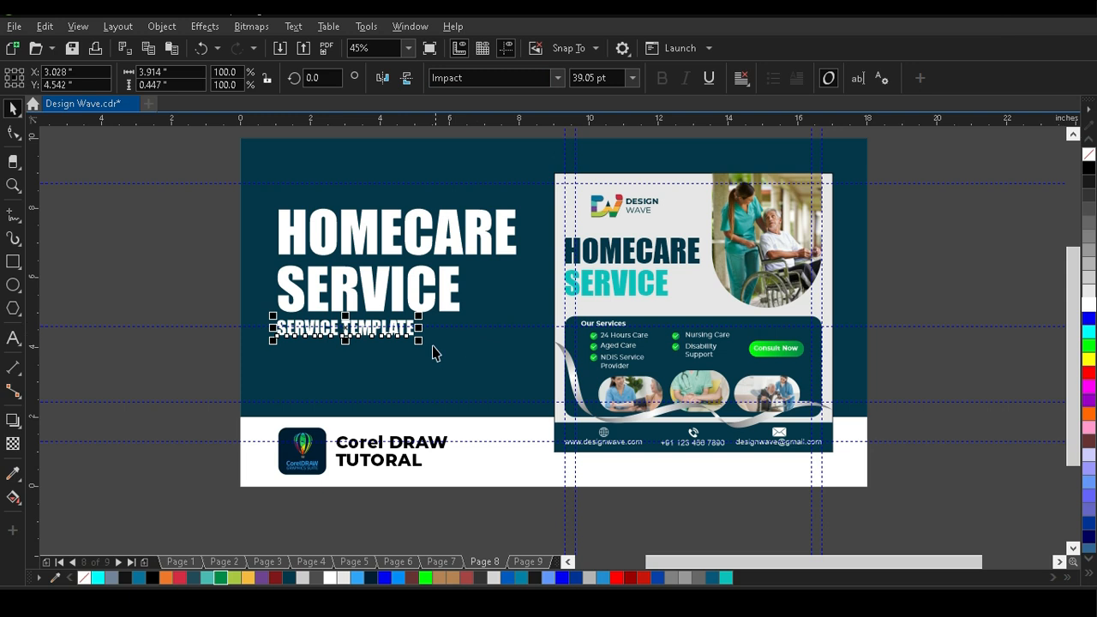
pyautogui.click(557, 78)
pyautogui.click(515, 147)
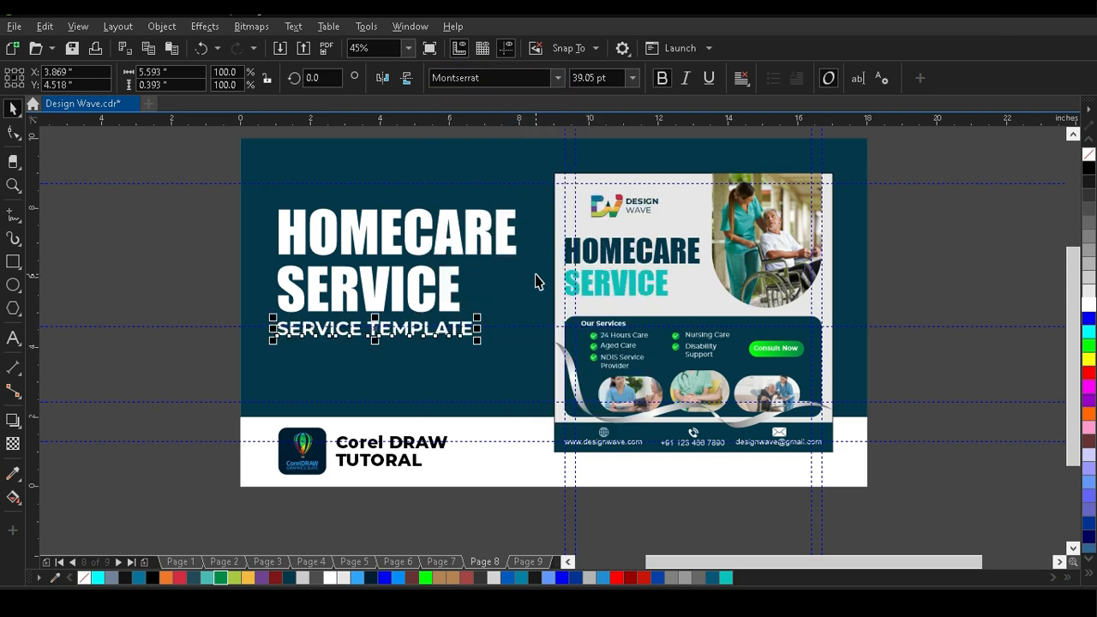
pyautogui.moveTo(478, 343); pyautogui.dragTo(485, 377)
# Group the large white heading with its SERVICE TEMPLATE line and centre the group vertically on the ungrouped dark background.
pyautogui.keyDown('shift'); pyautogui.click(380, 305); pyautogui.keyUp('shift')
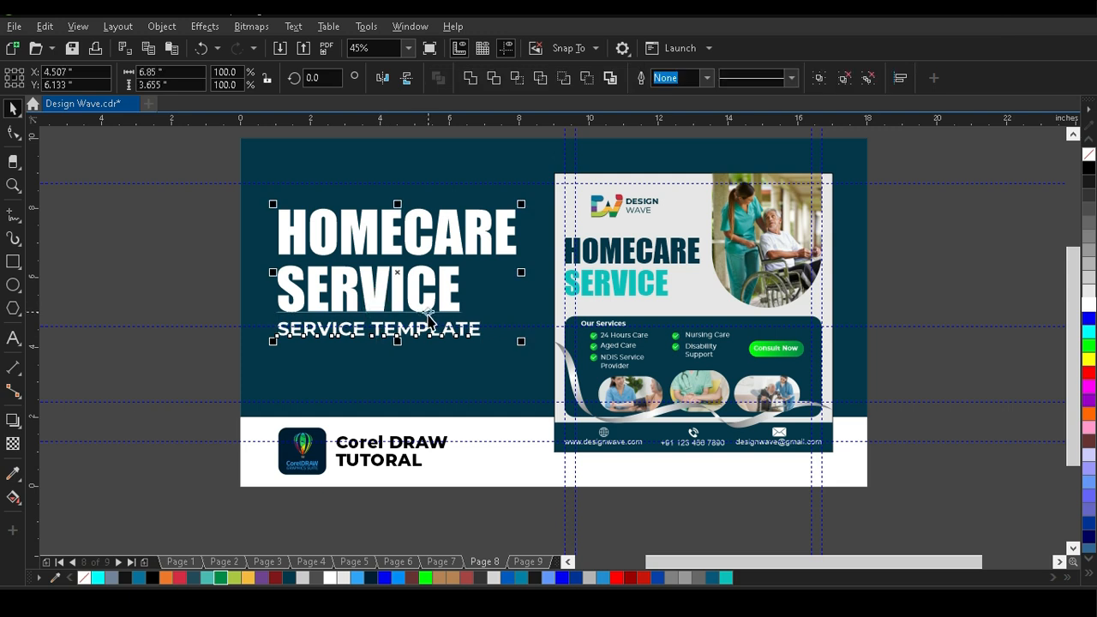
pyautogui.hotkey('ctrl', 'g')
pyautogui.click(118, 269)
pyautogui.click(340, 174)
pyautogui.hotkey('ctrl', 'u')
pyautogui.click(186, 213)
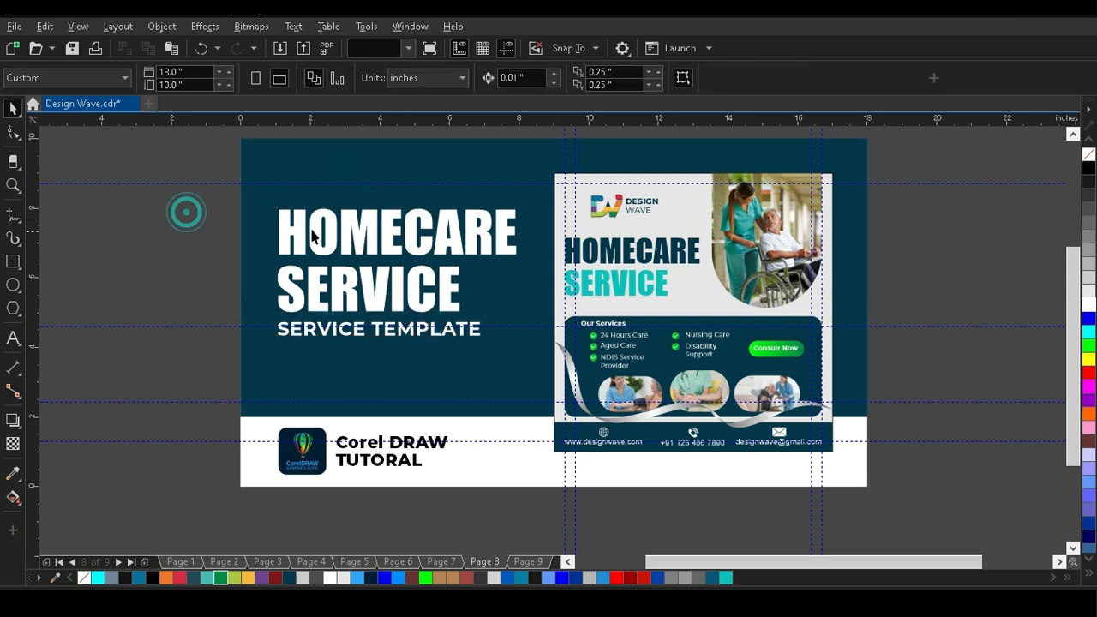
pyautogui.click(308, 179)
pyautogui.press('e')
pyautogui.click(183, 245)
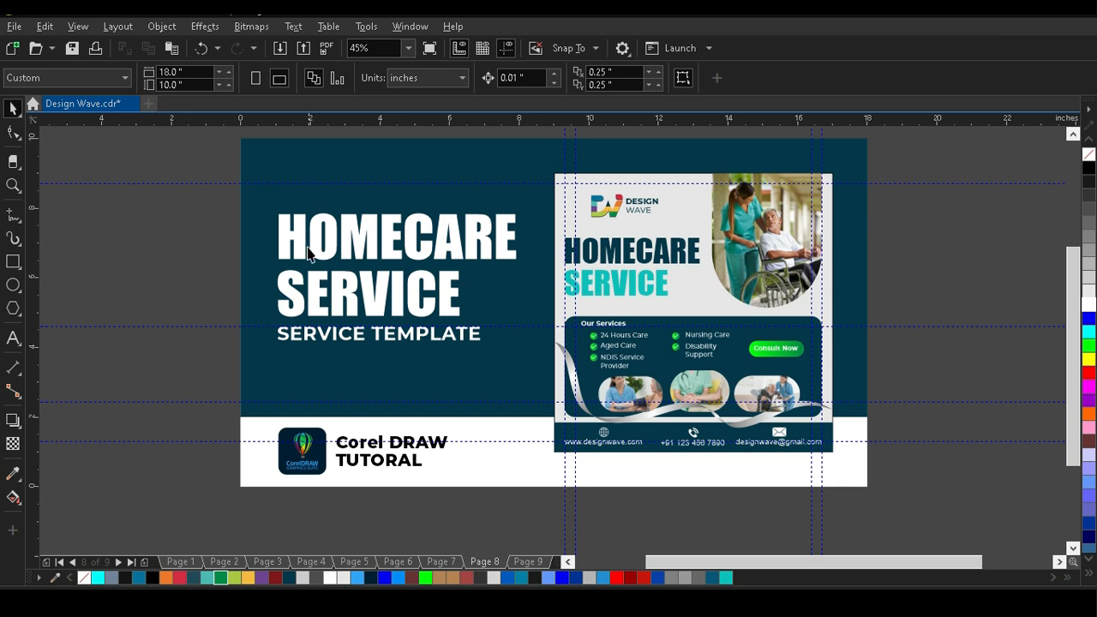
# Remove the 0.2 mm outline from the post's 8 × 8 in background square.
pyautogui.click(825, 307)
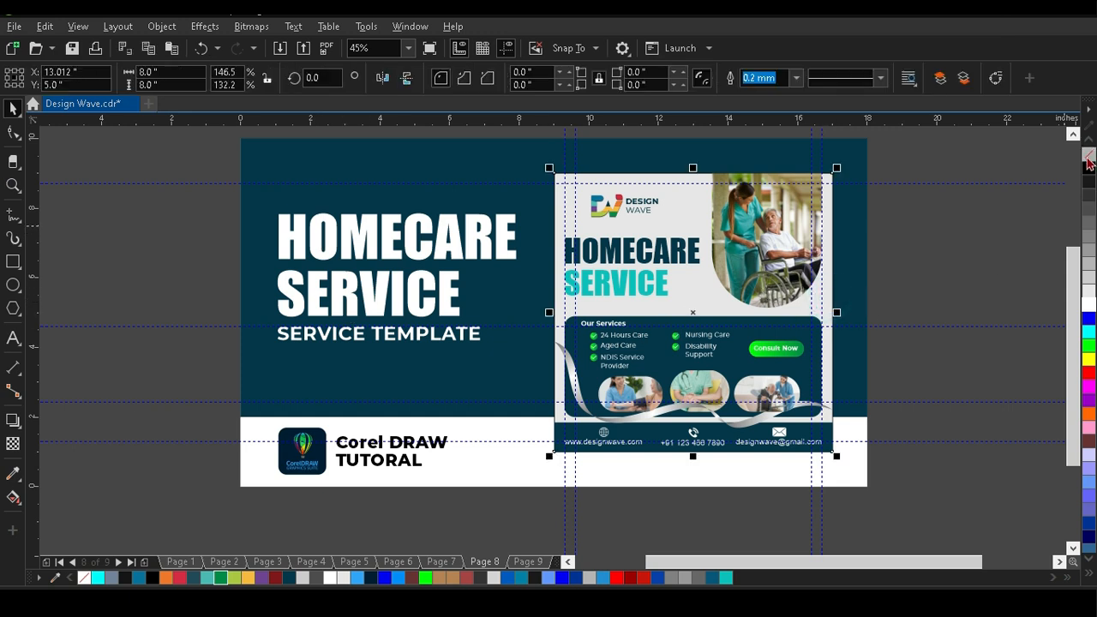
pyautogui.click(1017, 220)
# Add a drop shadow to the whole post, offset about 0.36 in right and 0.44 in down, and preview the page full screen.
pyautogui.moveTo(903, 158); pyautogui.dragTo(536, 465)
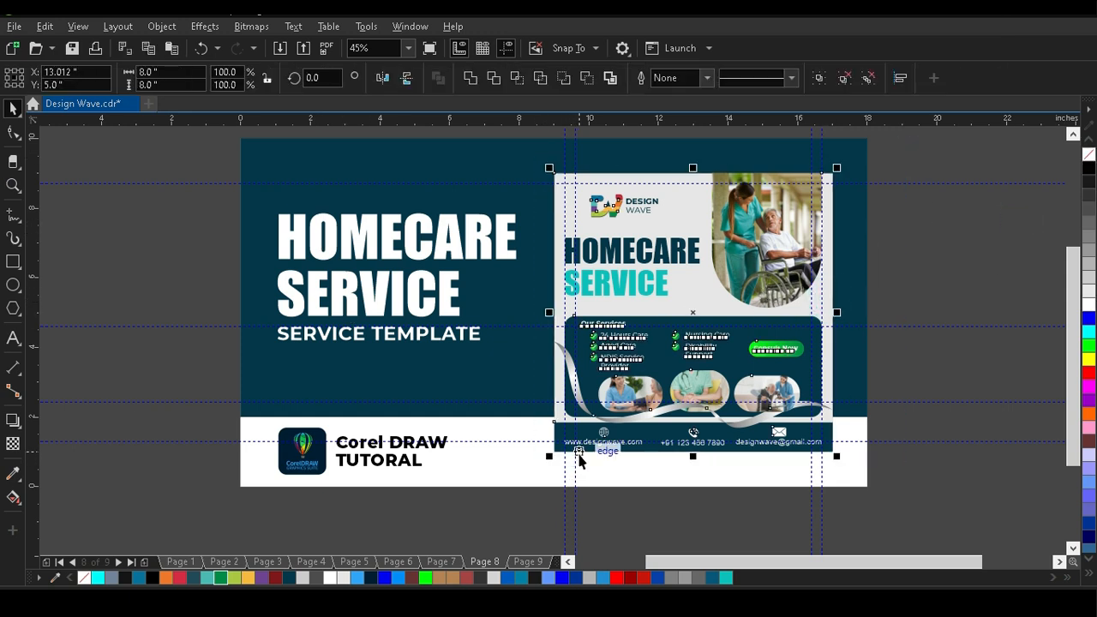
pyautogui.click(13, 420)
pyautogui.moveTo(693, 312); pyautogui.dragTo(819, 467)
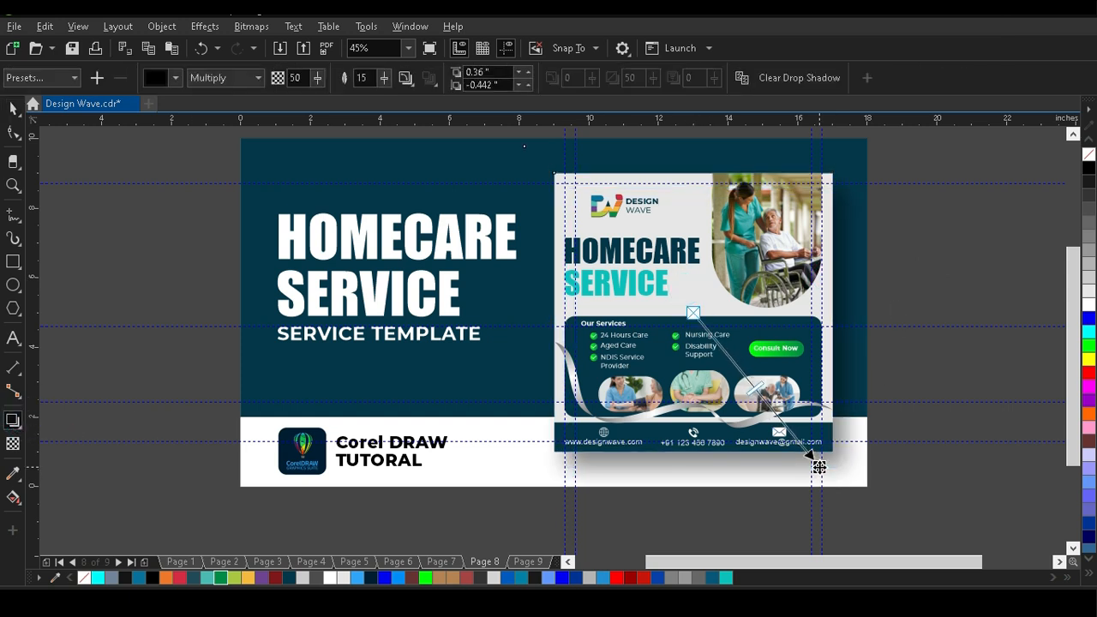
pyautogui.press('space')
pyautogui.click(1001, 241)
pyautogui.press('F4')
pyautogui.press('F9')
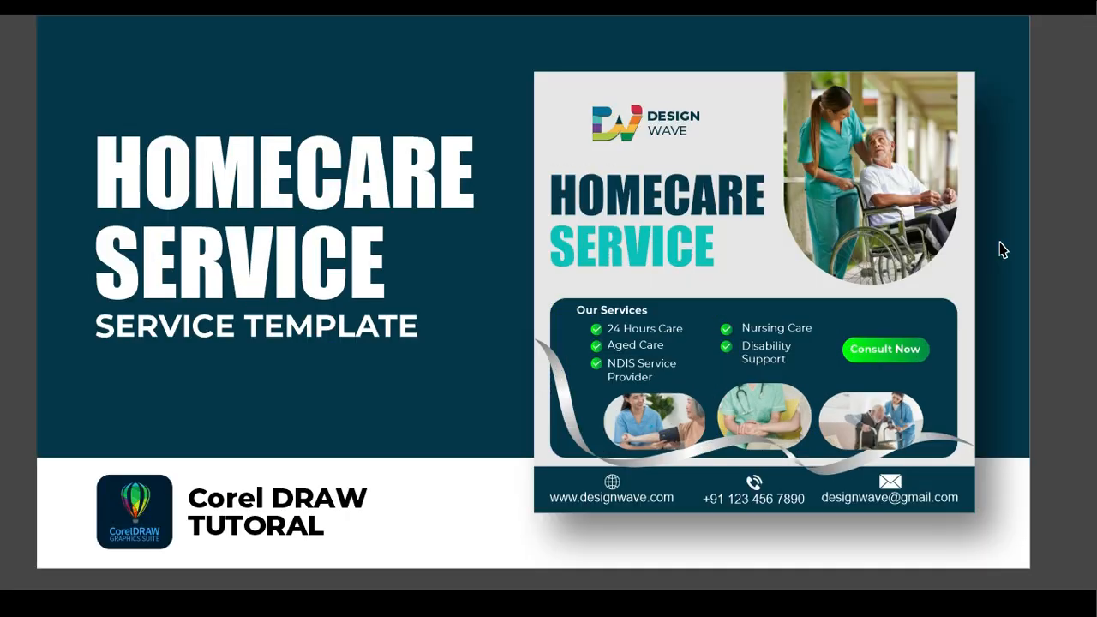